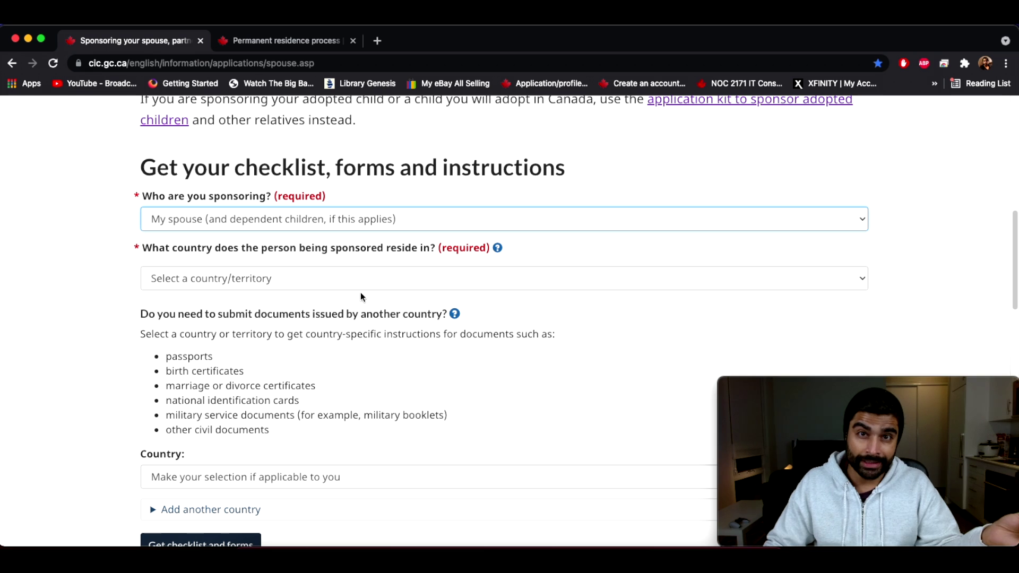
# Step: Set India as both the sponsored person's residence and document-issuing country
pyautogui.click(233, 276)
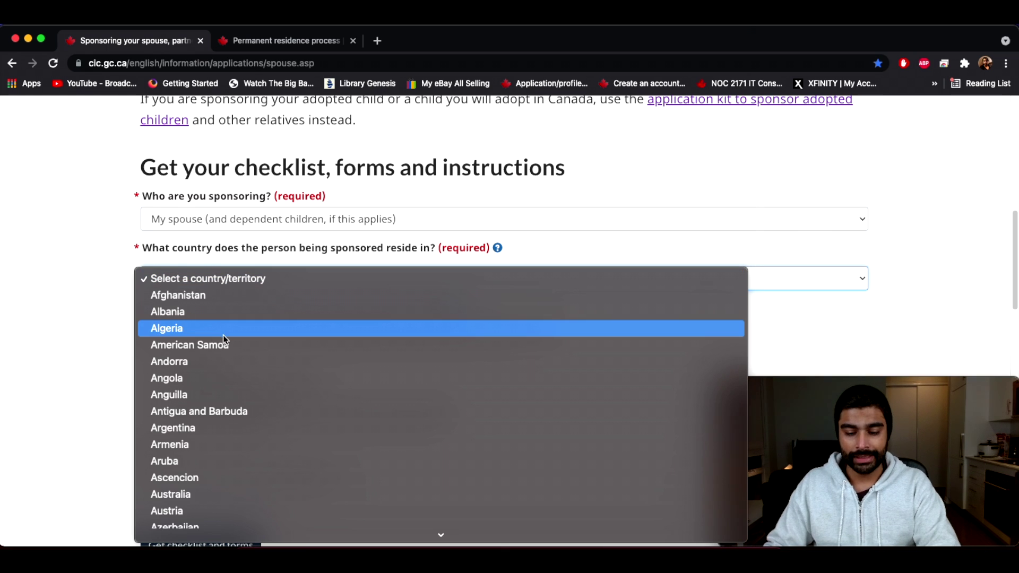
pyautogui.scroll(-15, 232, 450)
pyautogui.click(170, 509)
pyautogui.scroll(-2, 144, 227)
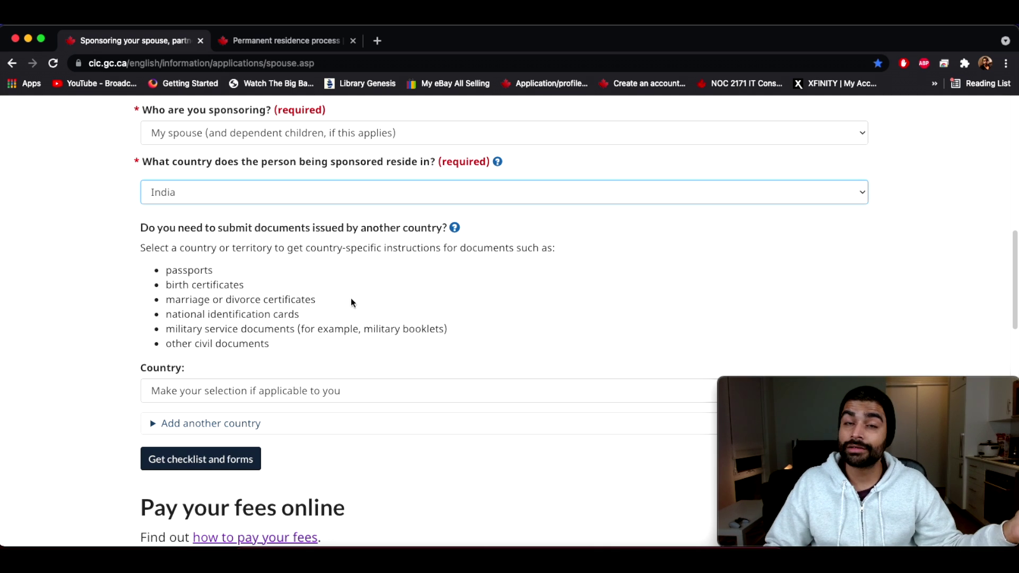
pyautogui.click(255, 390)
pyautogui.scroll(-15, 229, 456)
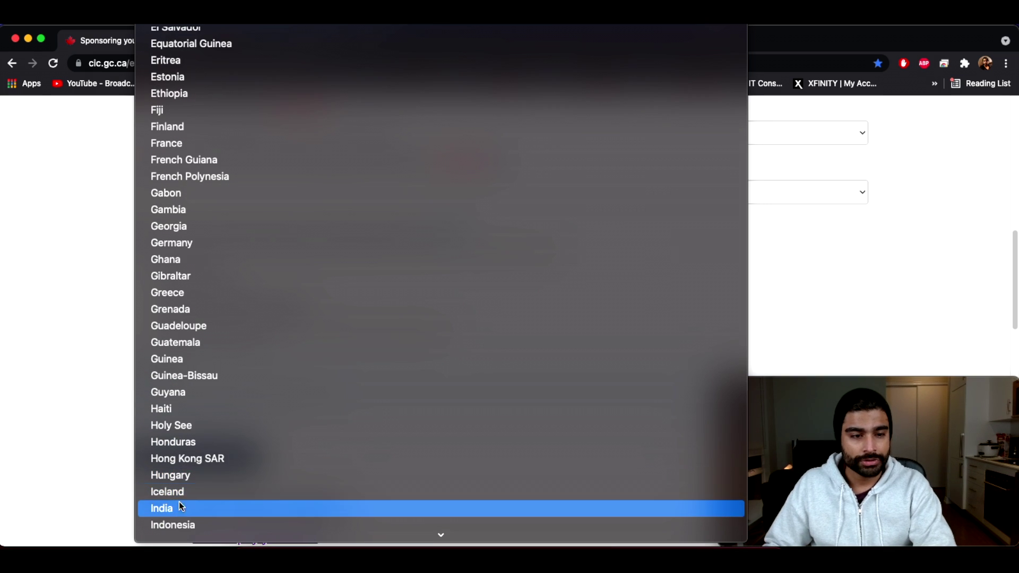
pyautogui.click(180, 504)
pyautogui.scroll(-2, 314, 457)
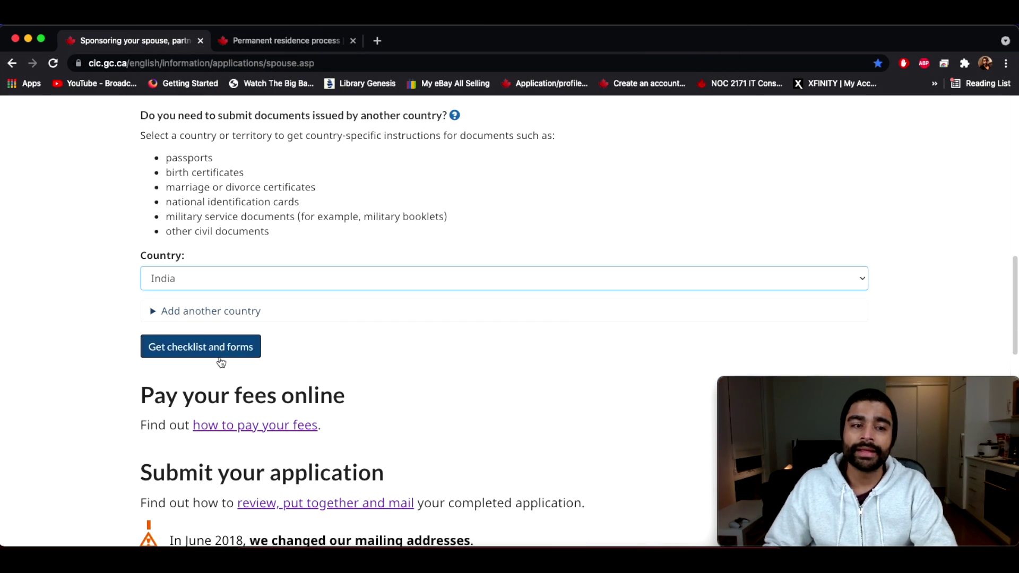
# Step: Generate the checklist and review India's country-specific requirements, including IMM 5562
pyautogui.click(186, 346)
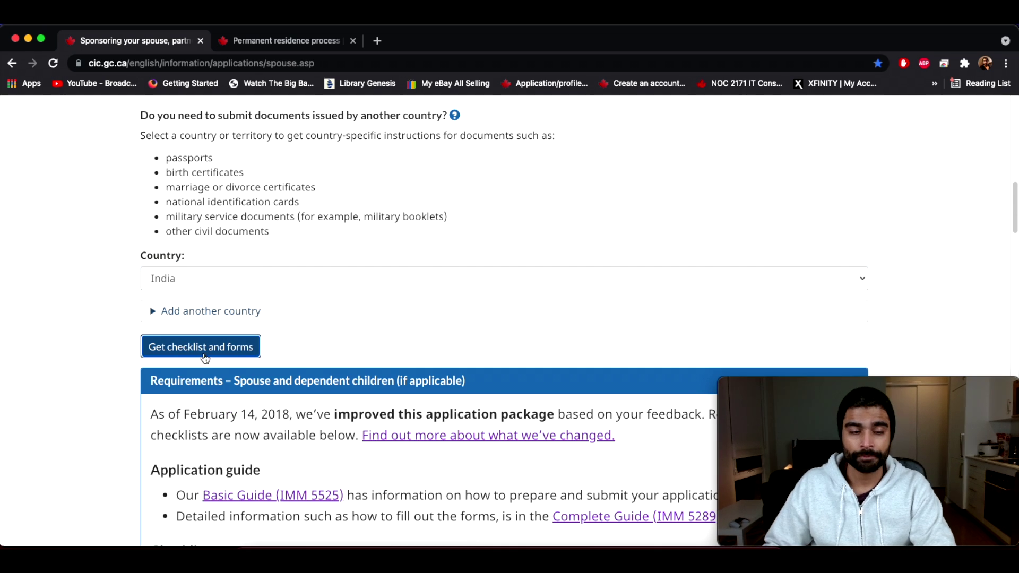
pyautogui.scroll(-5, 202, 356)
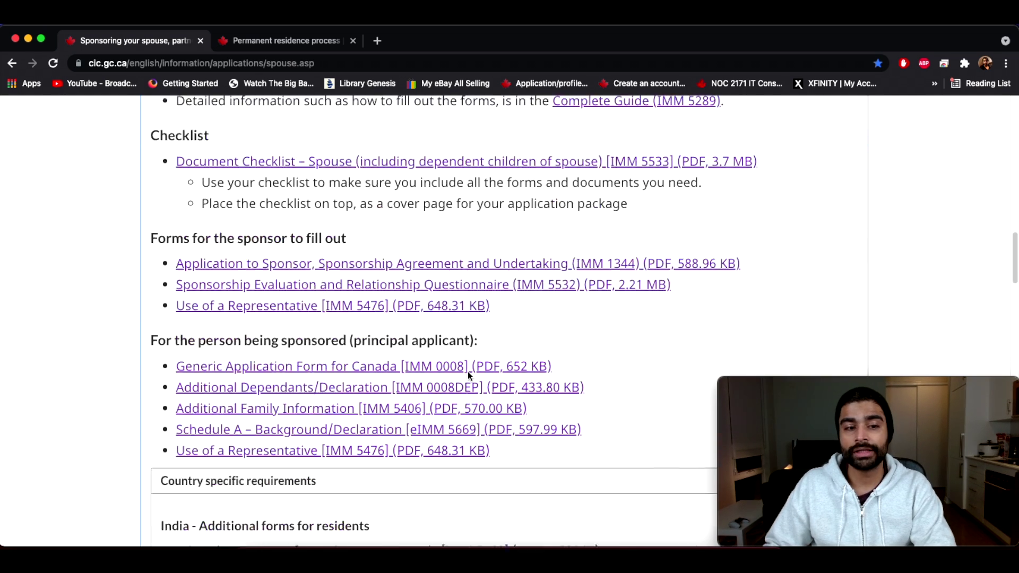
pyautogui.scroll(-4, 467, 371)
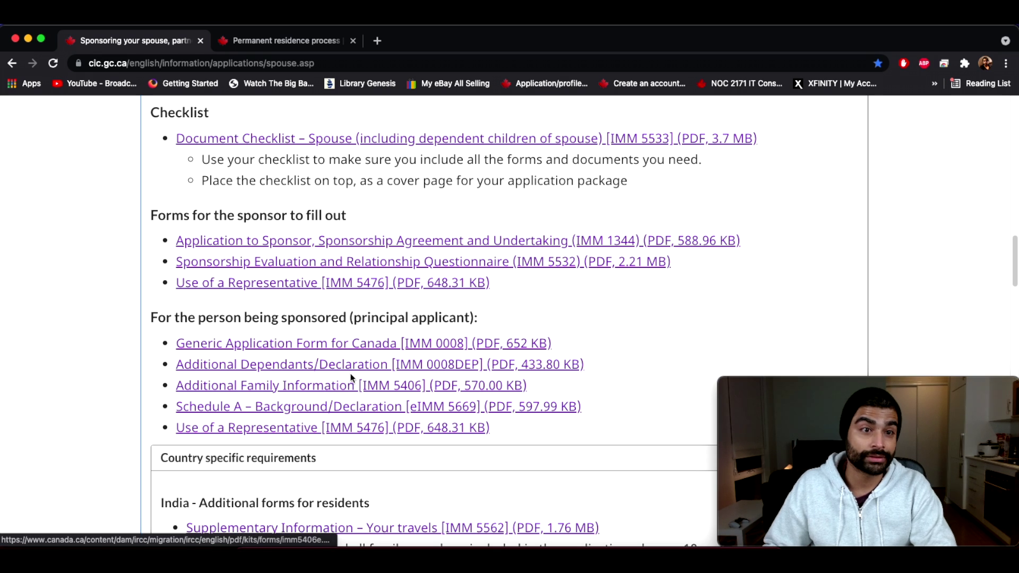
pyautogui.scroll(-7, 368, 316)
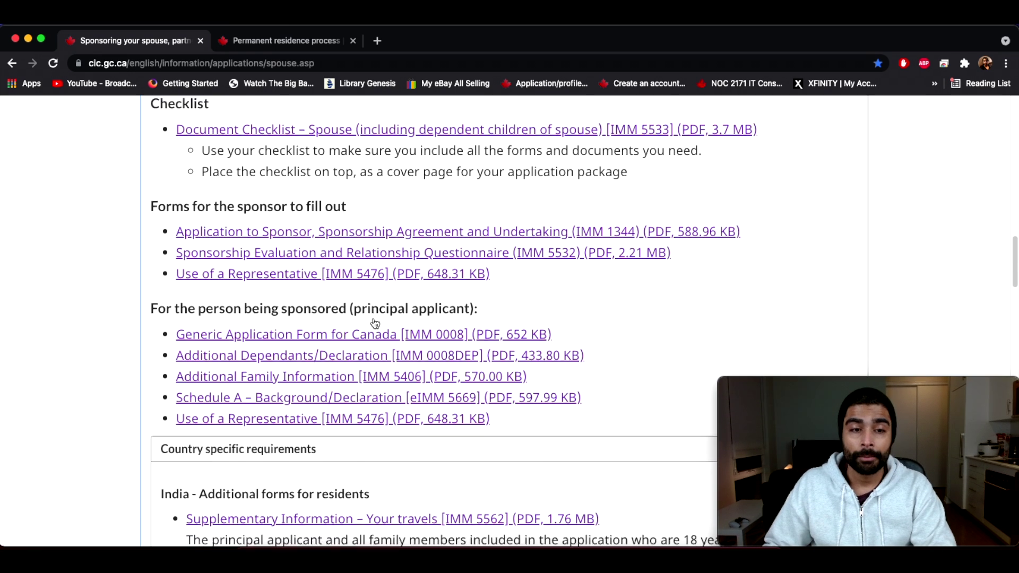
pyautogui.scroll(1, 333, 283)
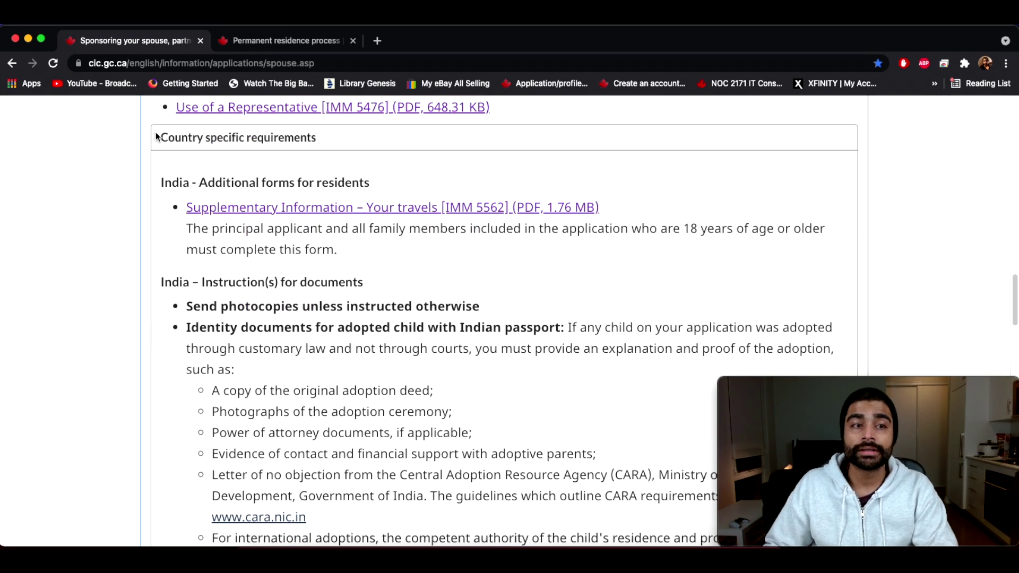
pyautogui.moveTo(158, 138); pyautogui.dragTo(332, 149)
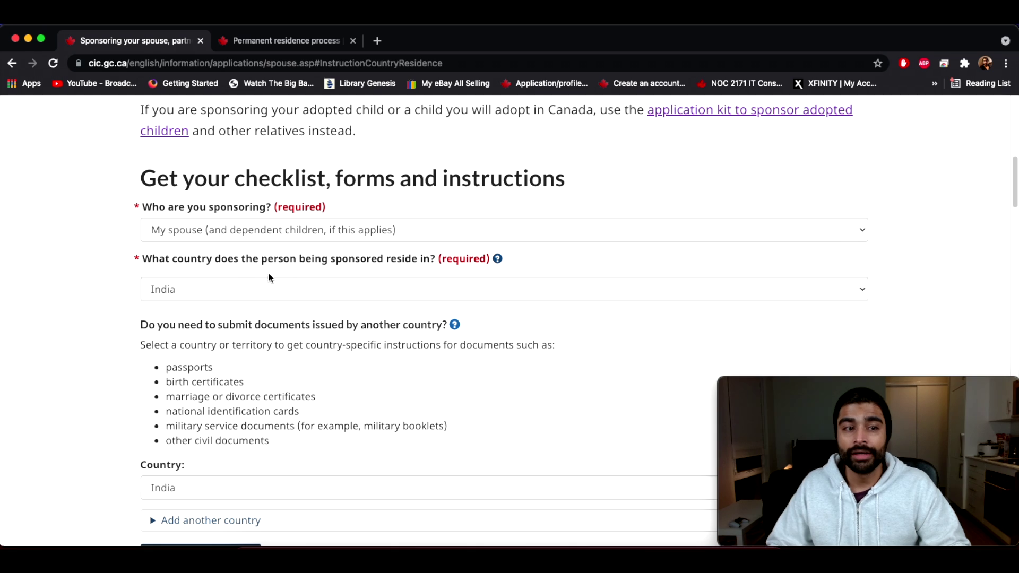
pyautogui.moveTo(140, 259); pyautogui.dragTo(395, 266)
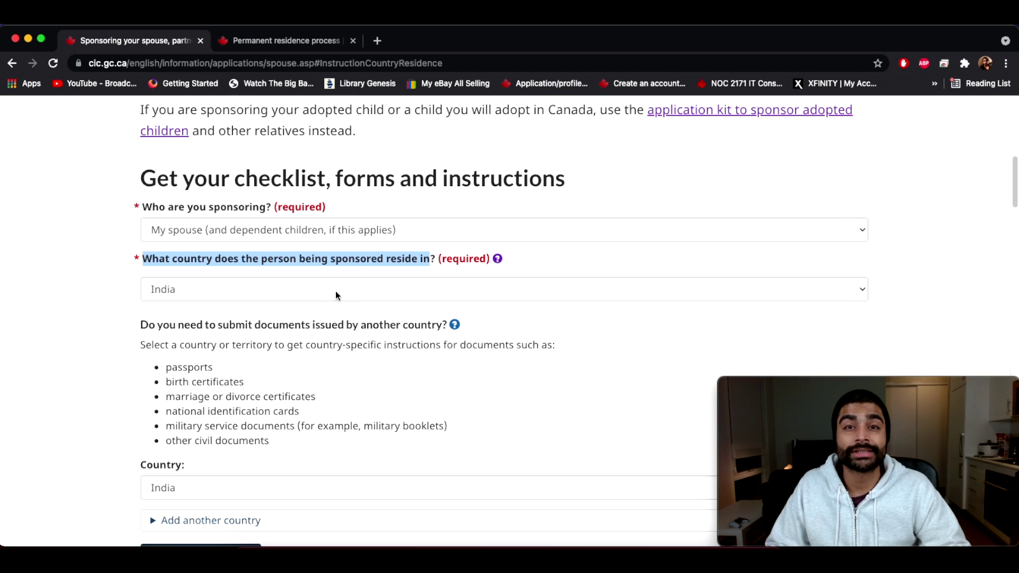
pyautogui.click(498, 260)
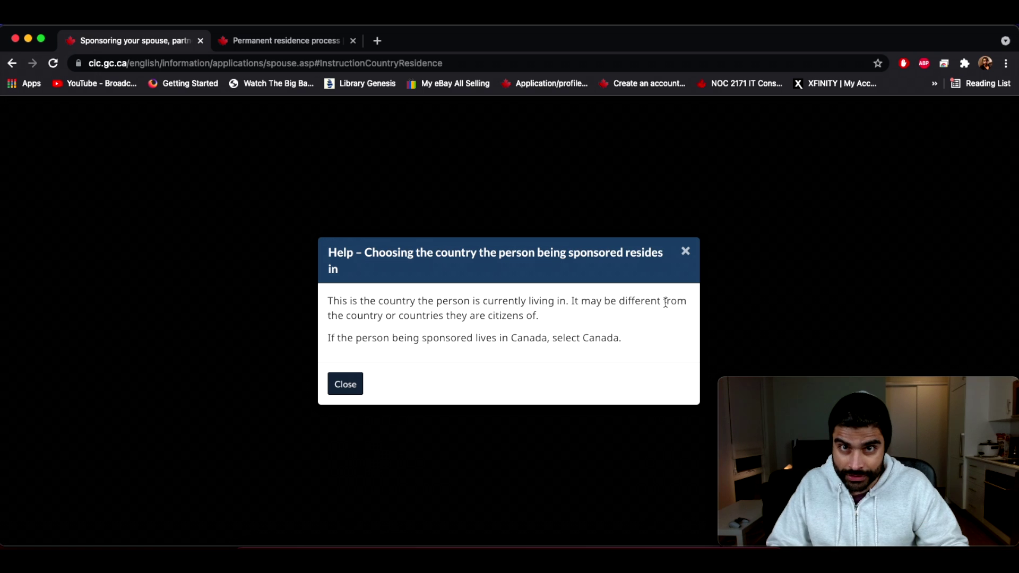
pyautogui.click(685, 251)
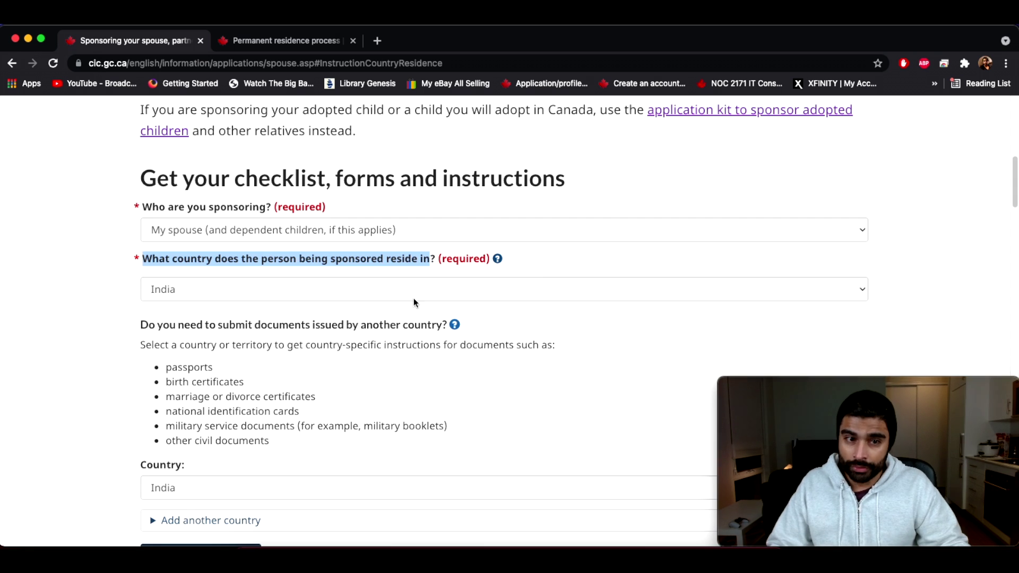
# Step: Change the sponsored person's residence country to Canada
pyautogui.click(298, 289)
pyautogui.scroll(10, 188, 101)
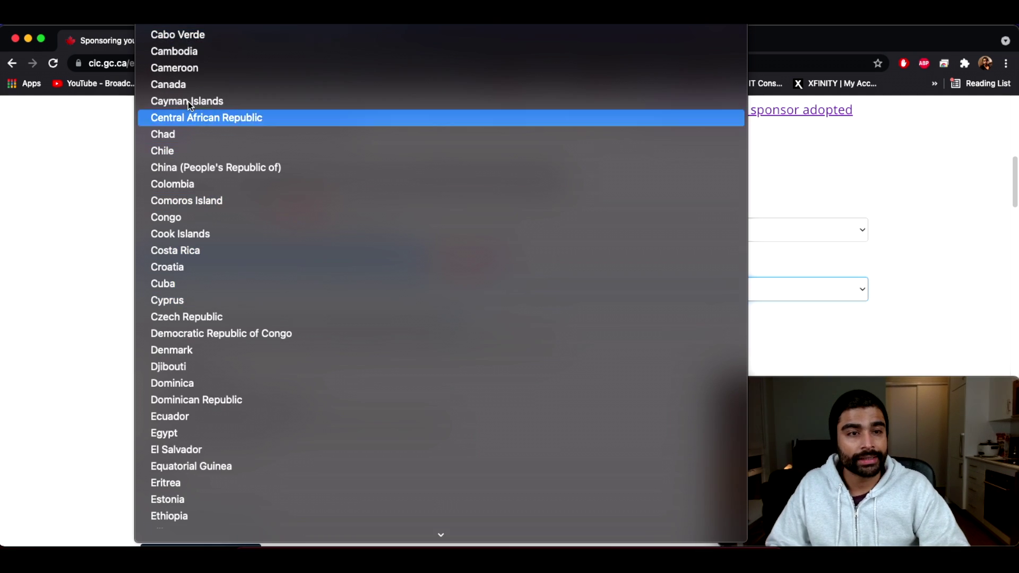
pyautogui.scroll(3, 188, 101)
pyautogui.click(169, 153)
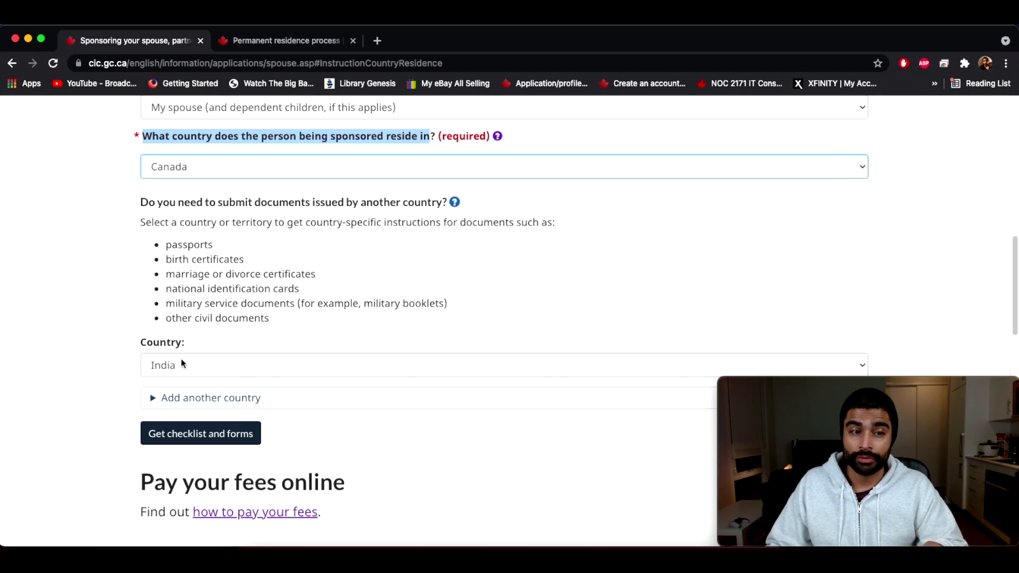
# Step: Regenerate the checklist and review India's document instructions under Country specific requirements
pyautogui.scroll(-1, 240, 364)
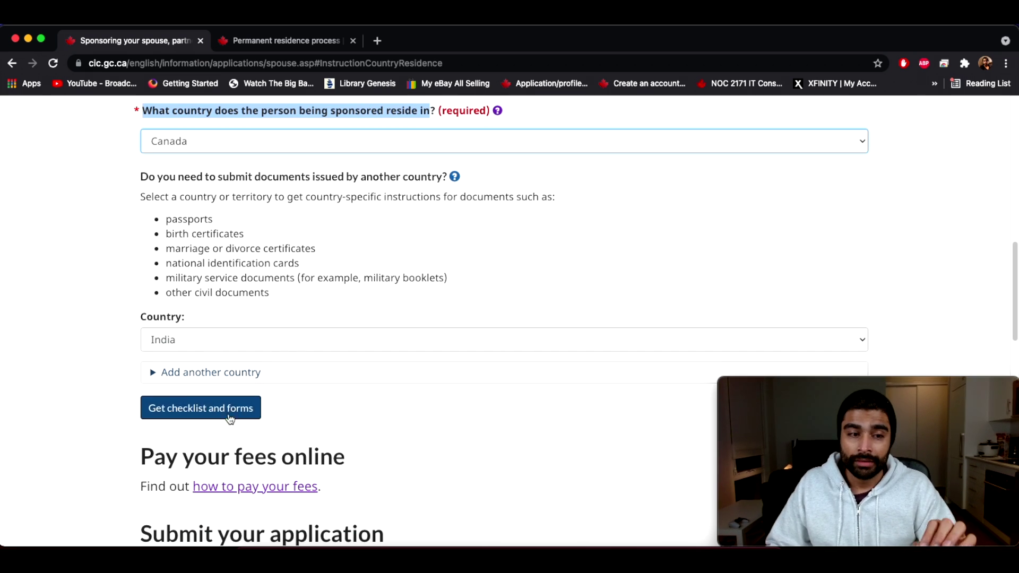
pyautogui.scroll(3, 250, 319)
pyautogui.scroll(-2, 255, 292)
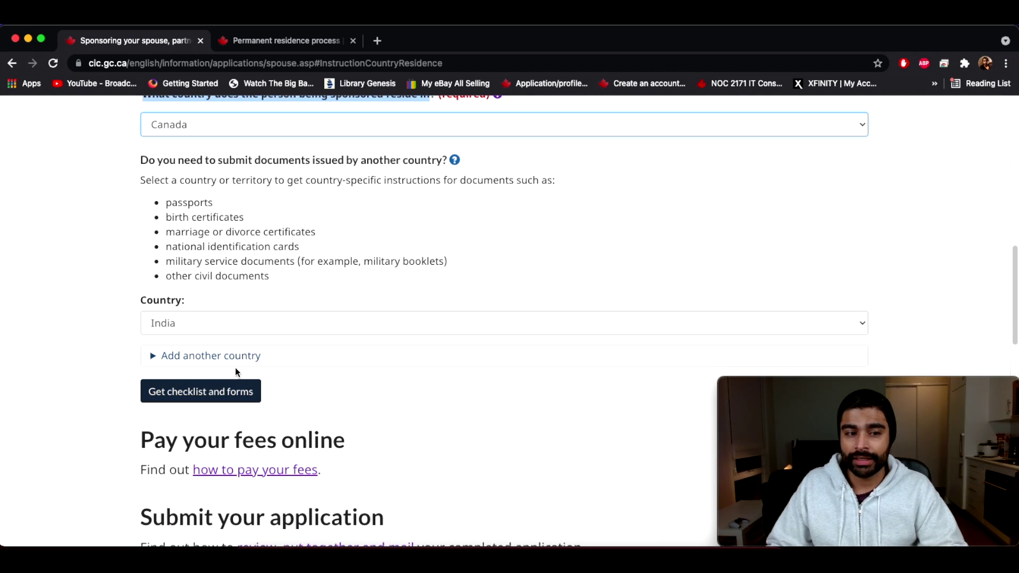
pyautogui.click(202, 392)
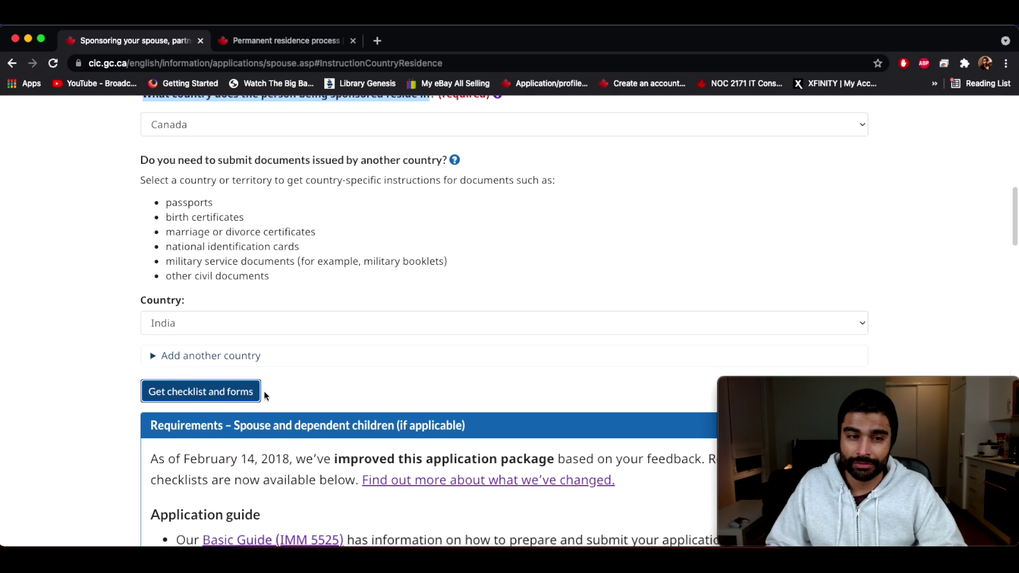
pyautogui.scroll(-4, 269, 394)
pyautogui.scroll(-10, 300, 398)
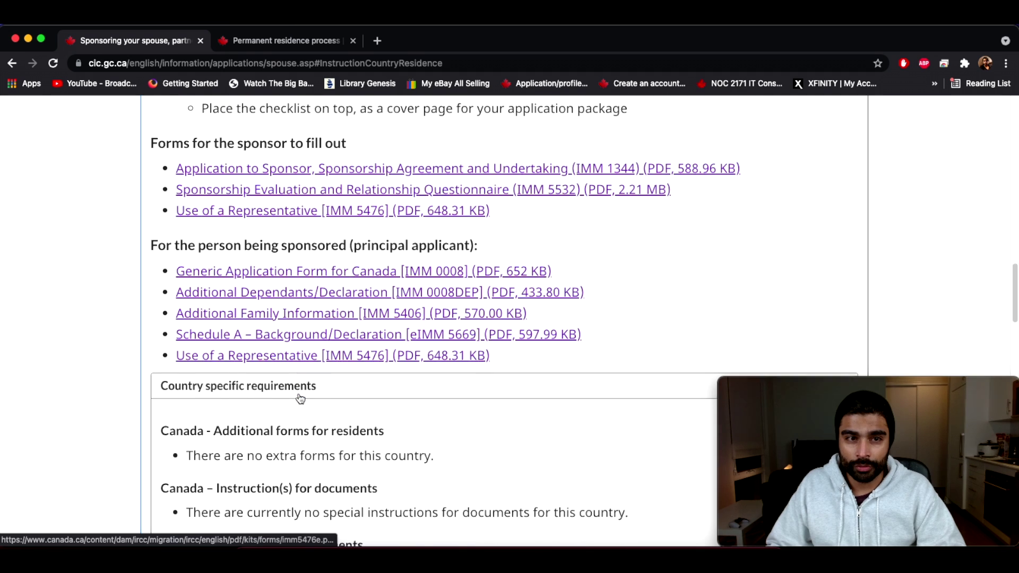
pyautogui.scroll(-2, 186, 419)
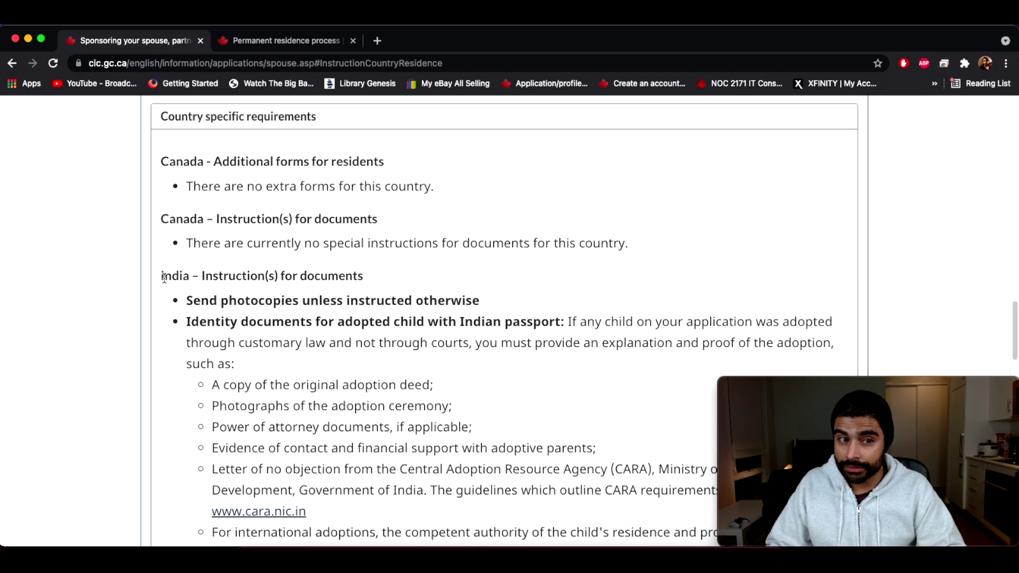
pyautogui.moveTo(164, 276); pyautogui.dragTo(374, 281)
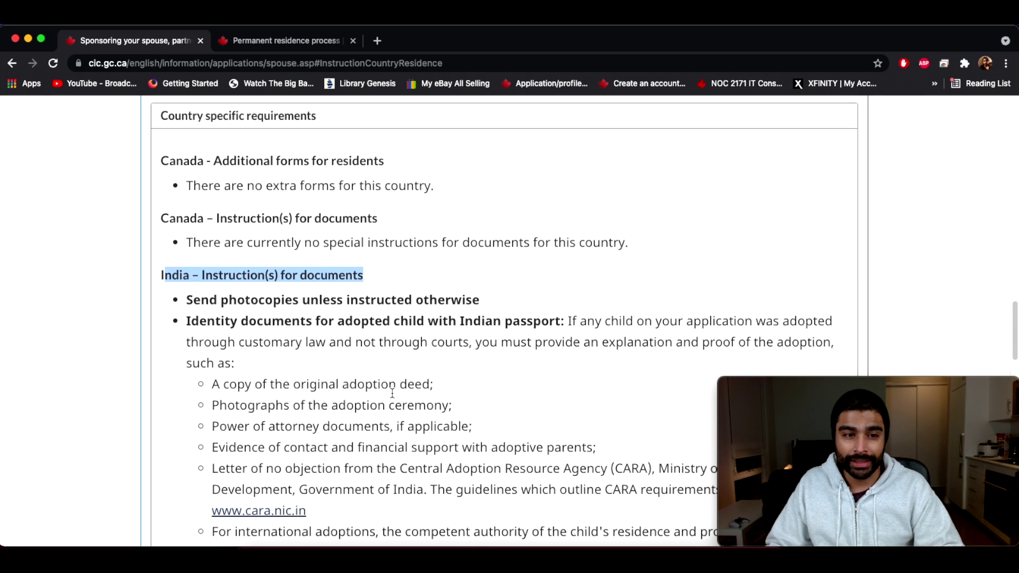
pyautogui.scroll(-7, 361, 372)
pyautogui.scroll(7, 350, 419)
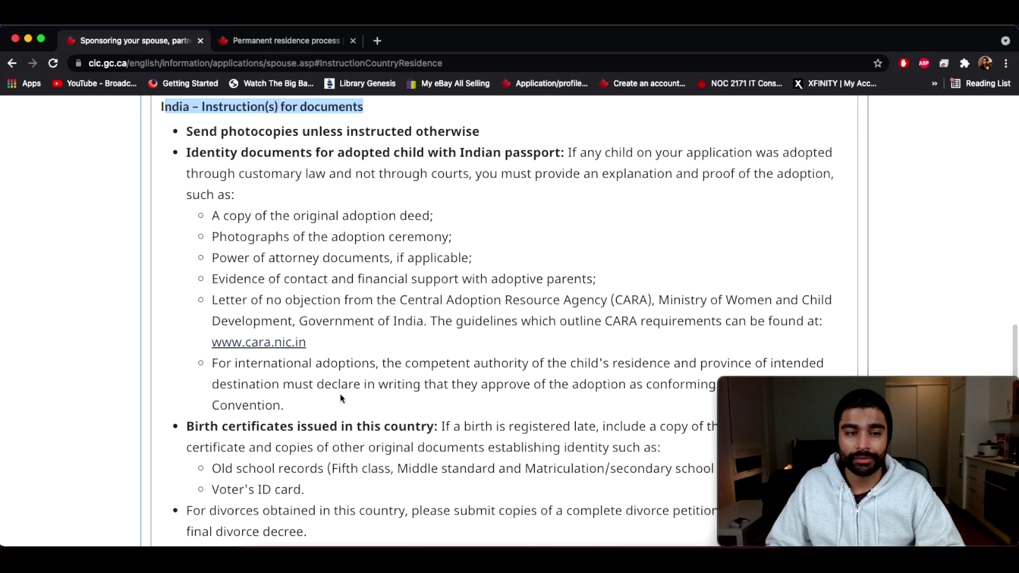
pyautogui.scroll(-4, 286, 330)
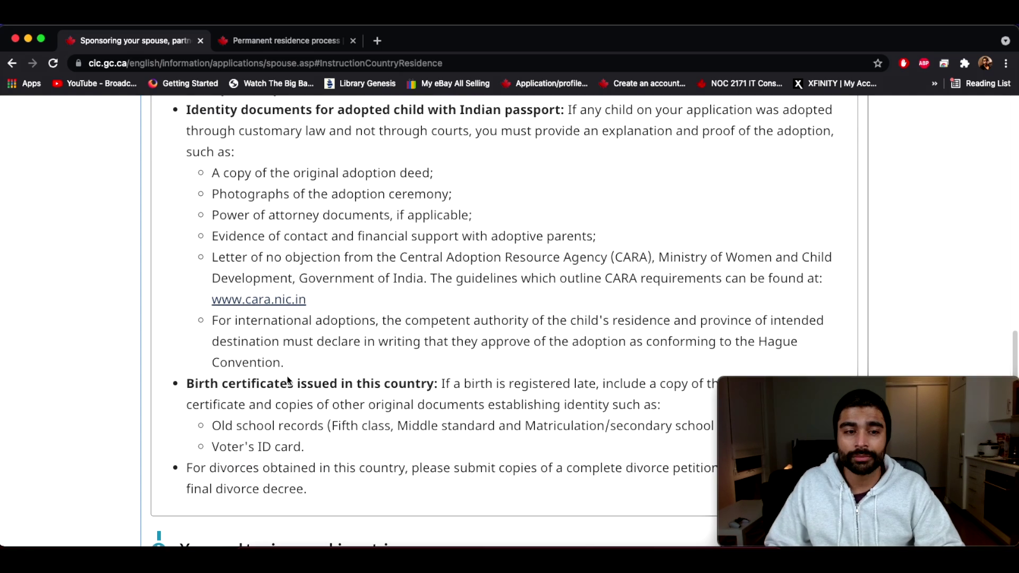
pyautogui.scroll(6, 330, 425)
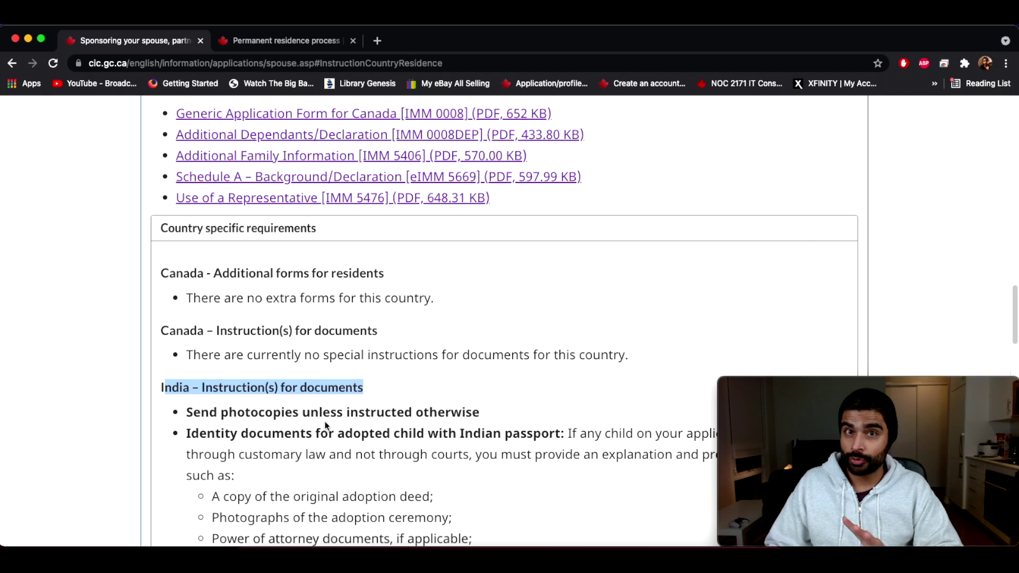
pyautogui.scroll(10, 335, 417)
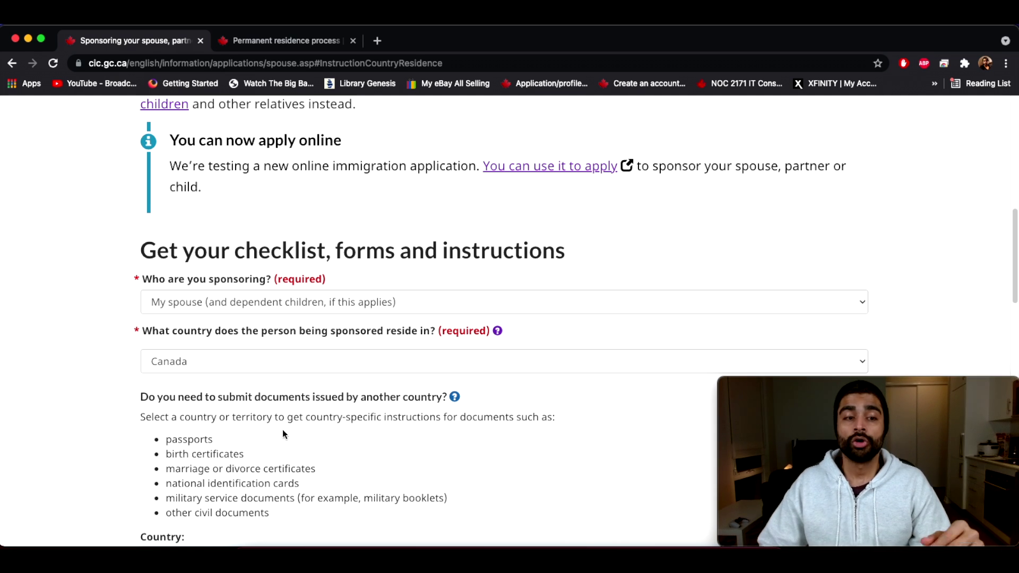
# Step: Change the residence country to United States of America
pyautogui.click(250, 360)
pyautogui.scroll(-15, 244, 365)
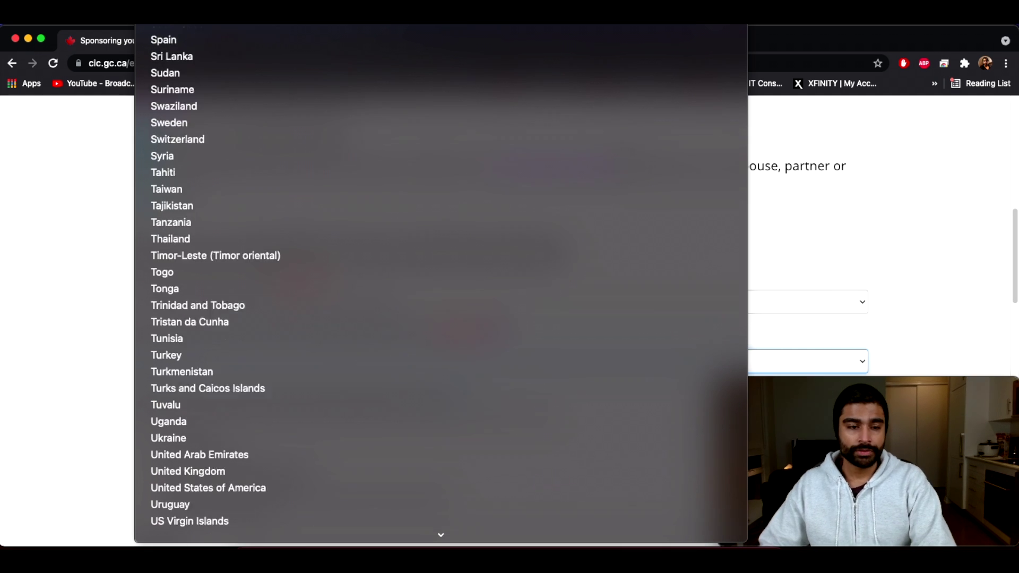
pyautogui.click(199, 445)
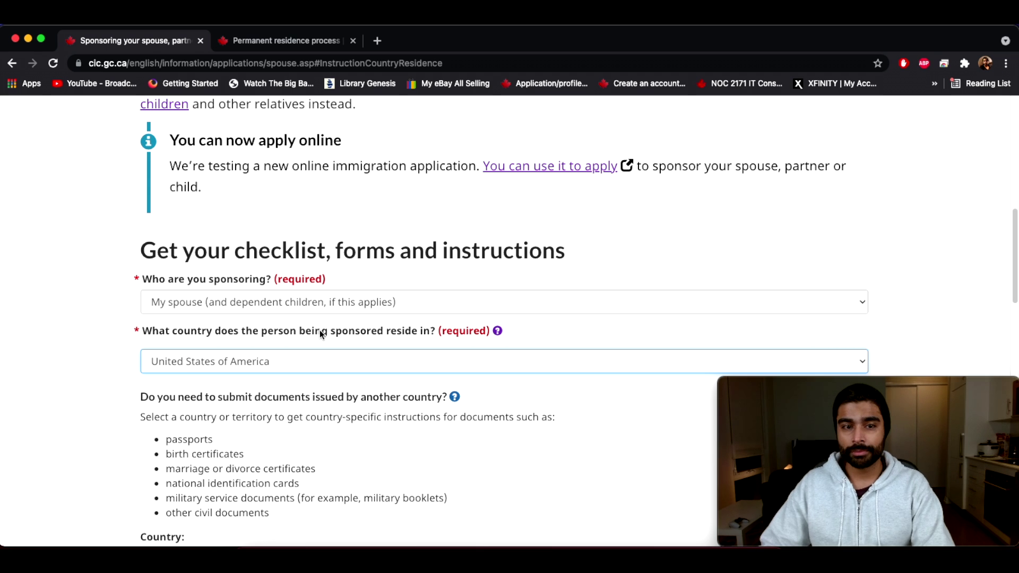
pyautogui.scroll(-5, 335, 460)
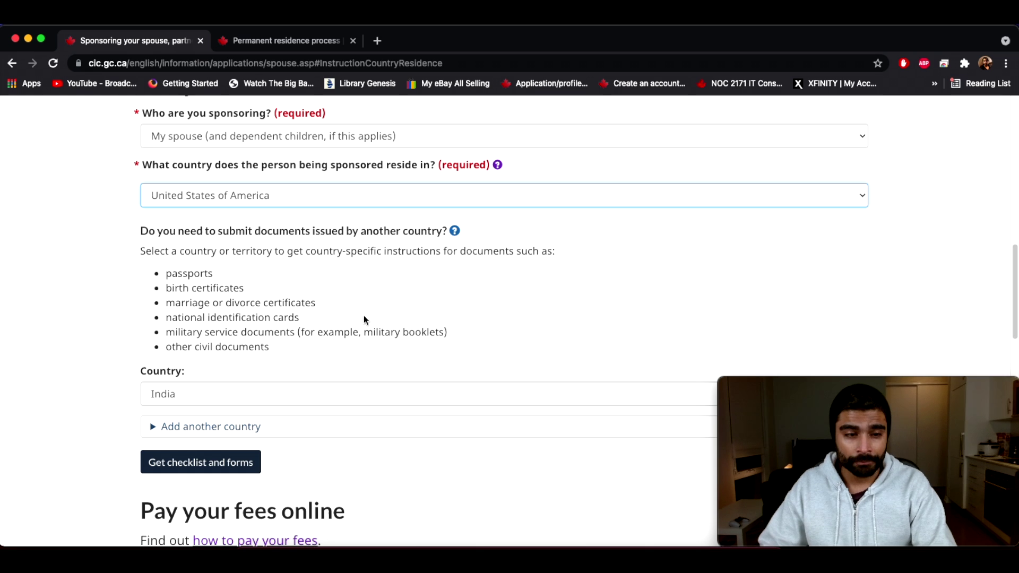
# Step: Generate the checklist and review its requirements, which list no extra US forms
pyautogui.click(189, 463)
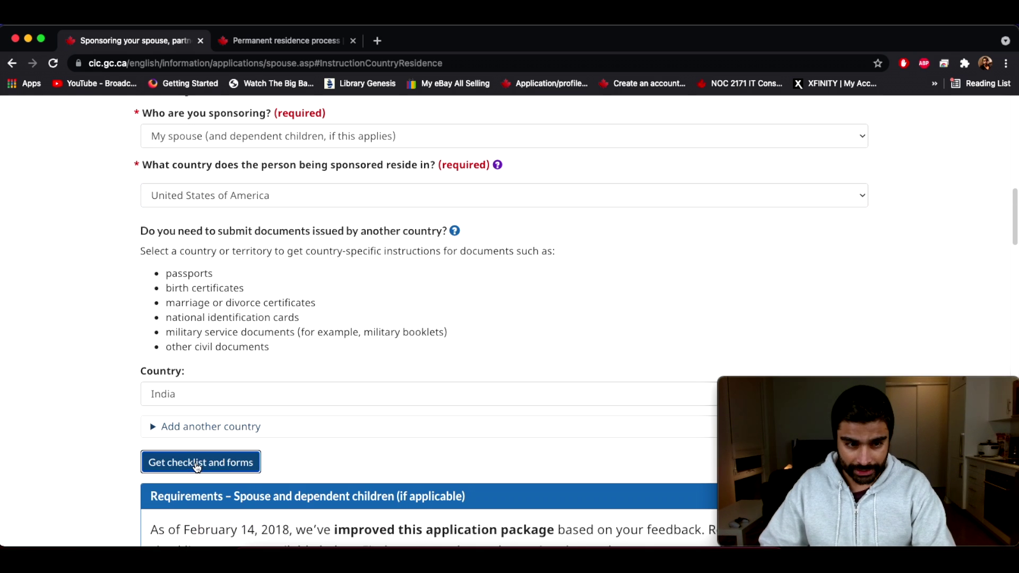
pyautogui.scroll(-7, 391, 371)
pyautogui.scroll(-8, 391, 374)
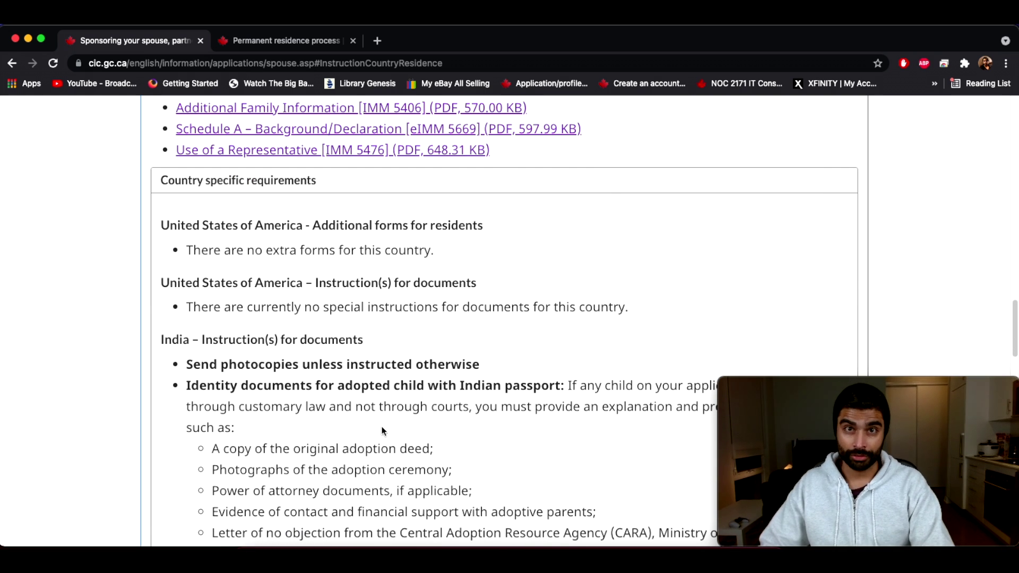
pyautogui.scroll(10, 381, 425)
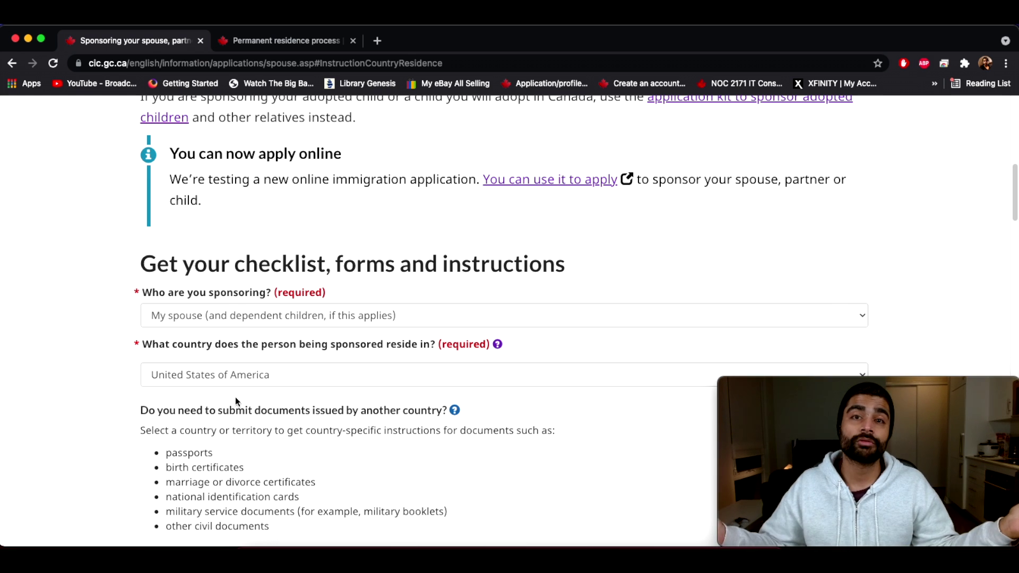
# Step: Review the Requirements and Country specific requirements sections for the US residence
pyautogui.scroll(-10, 234, 397)
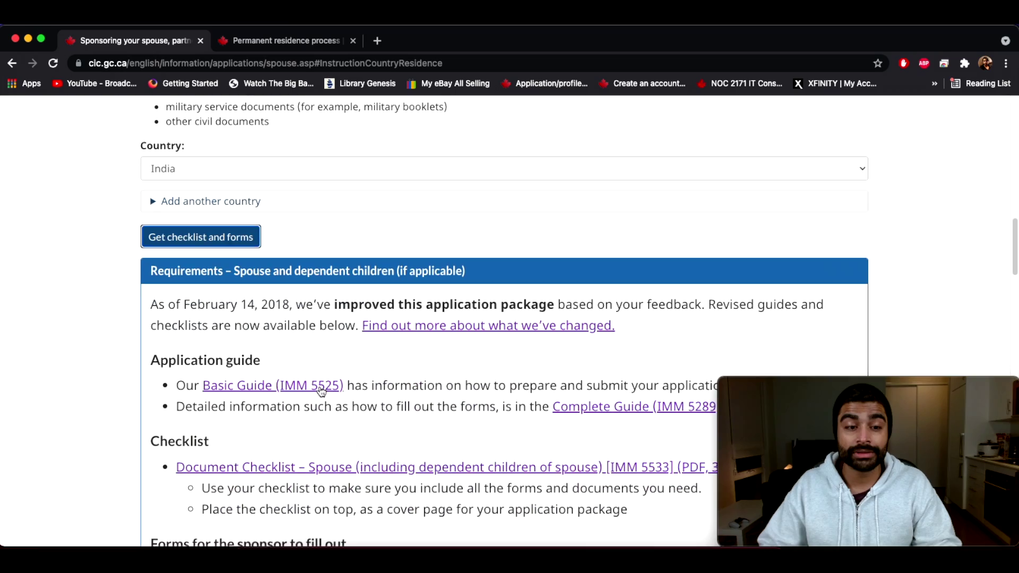
pyautogui.scroll(-2, 321, 385)
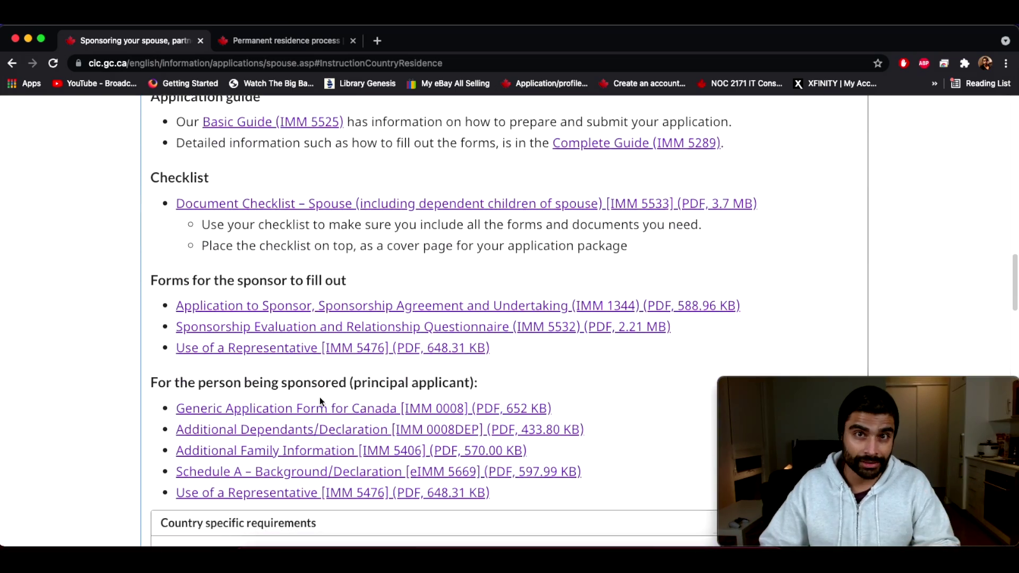
pyautogui.scroll(-10, 321, 397)
pyautogui.scroll(5, 327, 453)
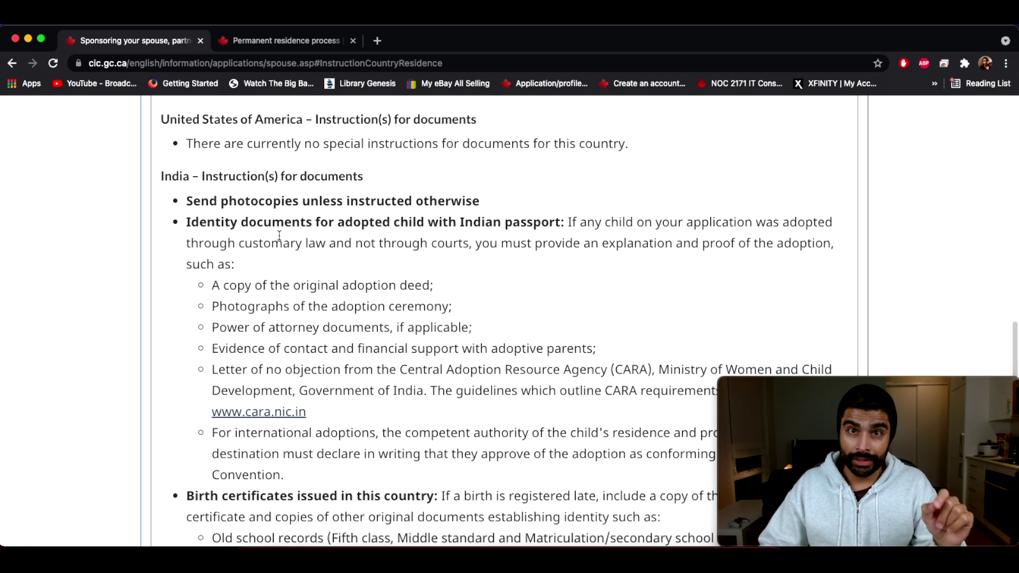
pyautogui.scroll(-2, 246, 387)
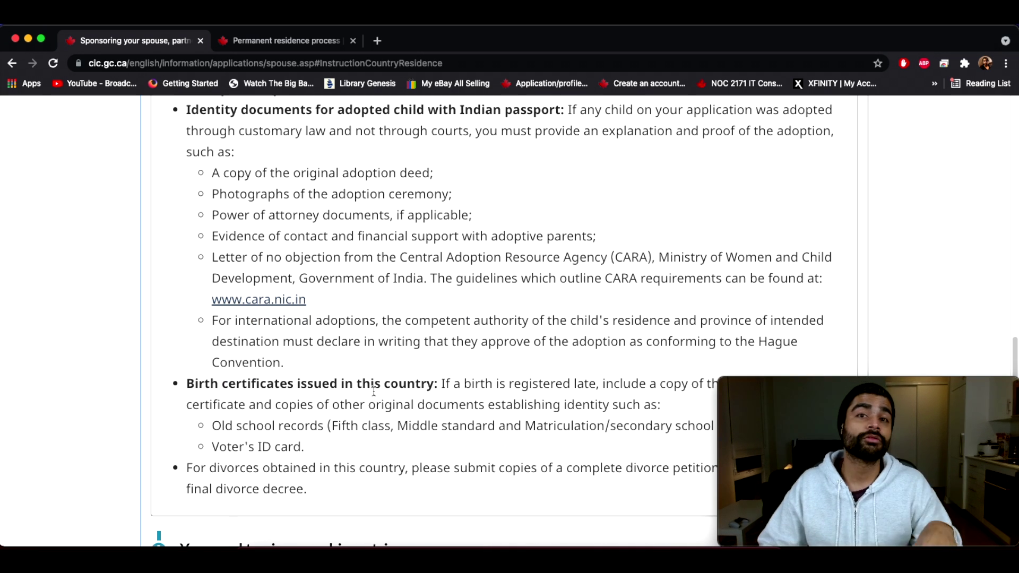
pyautogui.scroll(7, 379, 399)
pyautogui.scroll(20, 372, 393)
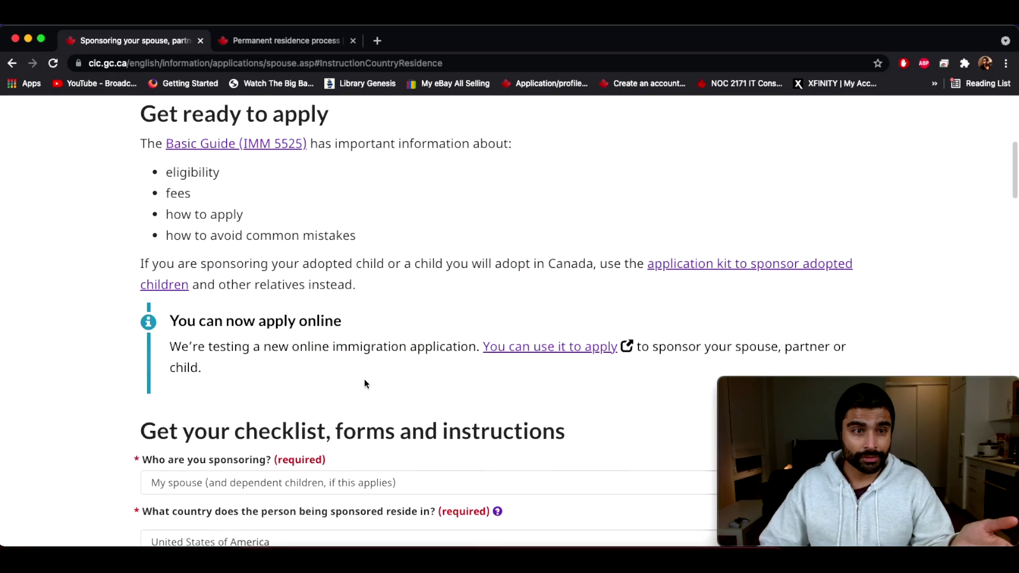
pyautogui.scroll(-2, 364, 379)
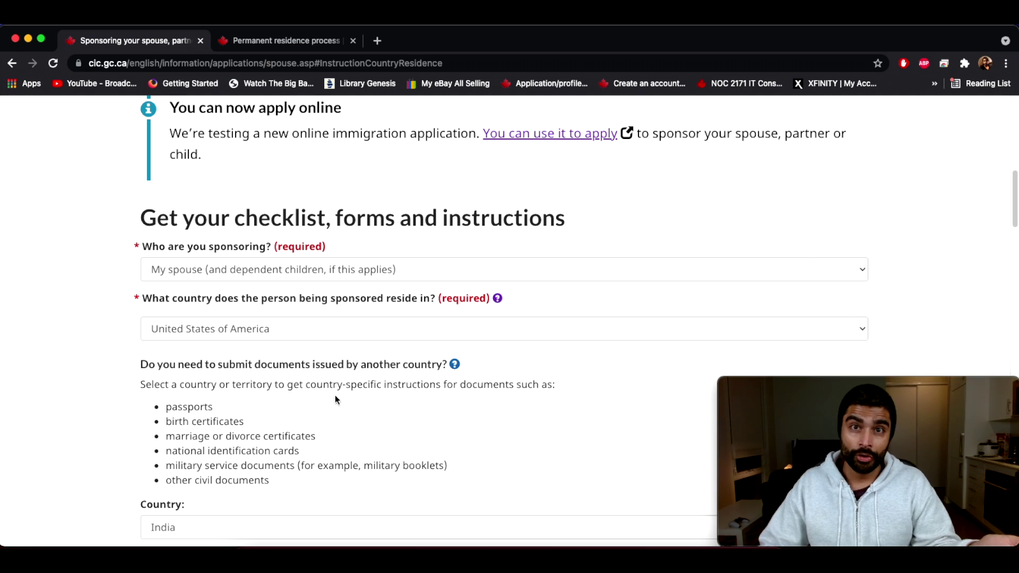
pyautogui.scroll(-4, 336, 396)
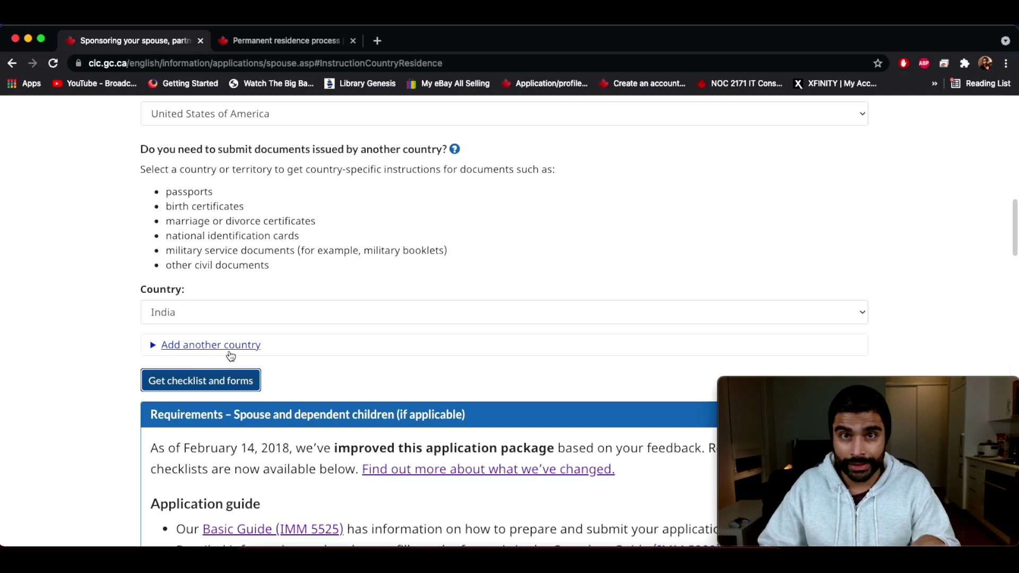
# Step: Change the document country to United States of America and regenerate the requirements
pyautogui.click(200, 314)
pyautogui.scroll(-10, 205, 318)
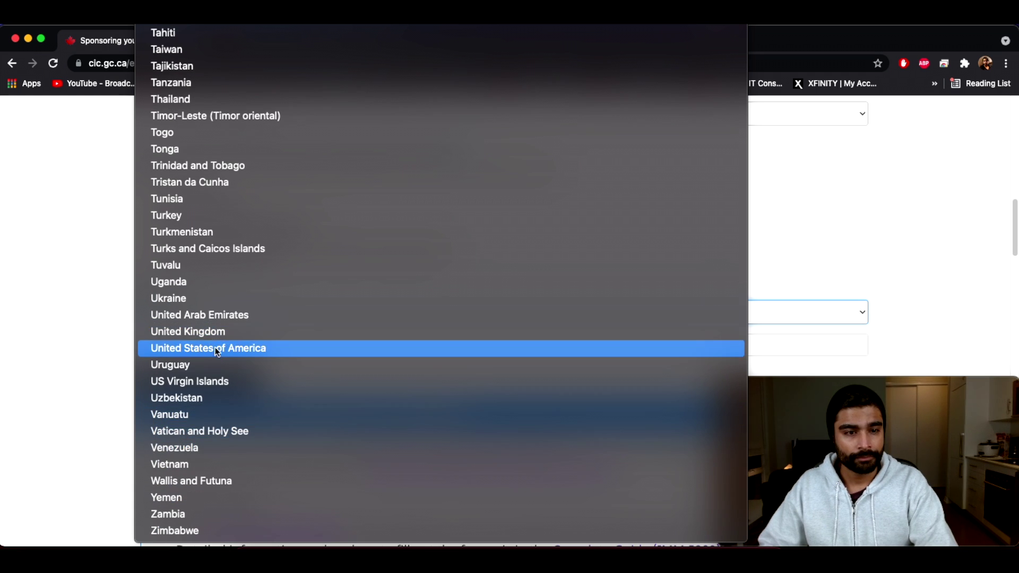
pyautogui.click(215, 348)
pyautogui.click(206, 390)
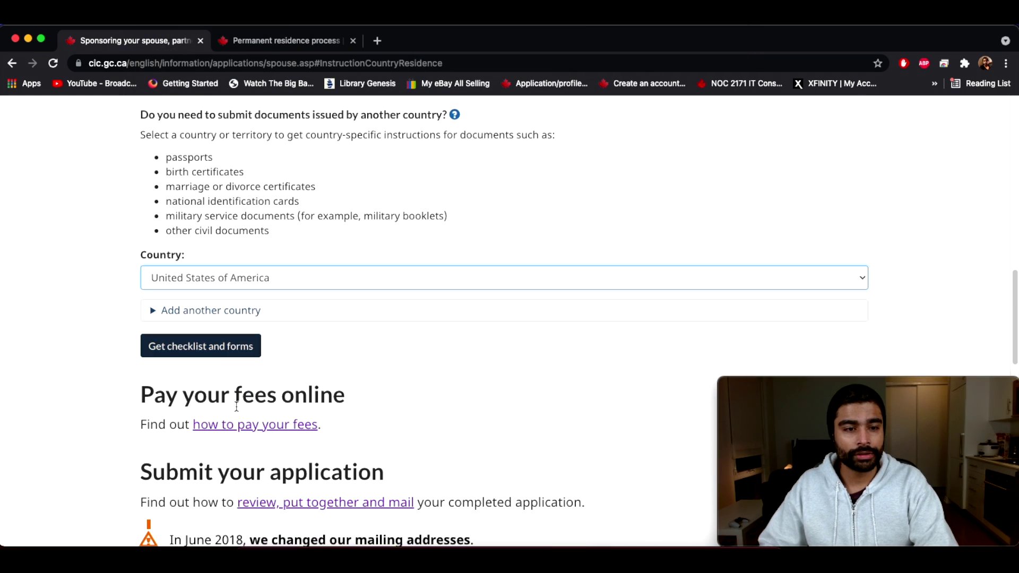
pyautogui.scroll(-6, 223, 366)
pyautogui.scroll(-6, 234, 373)
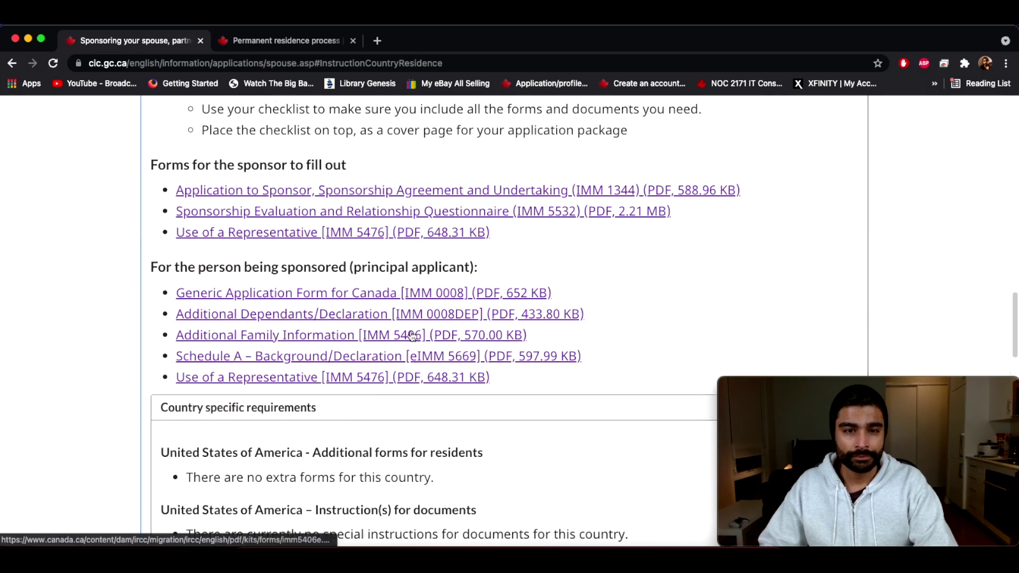
pyautogui.scroll(-5, 455, 419)
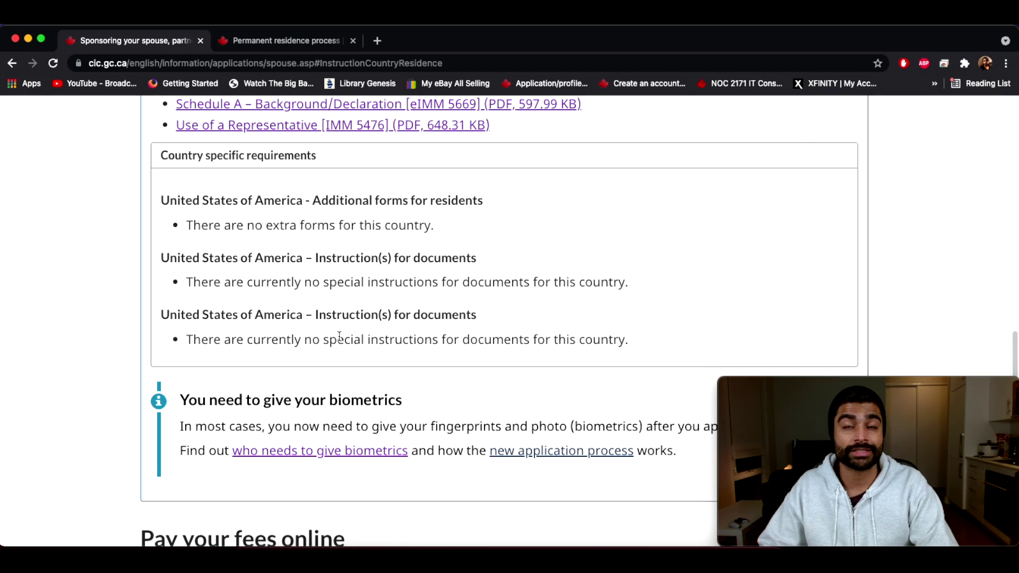
pyautogui.scroll(15, 329, 355)
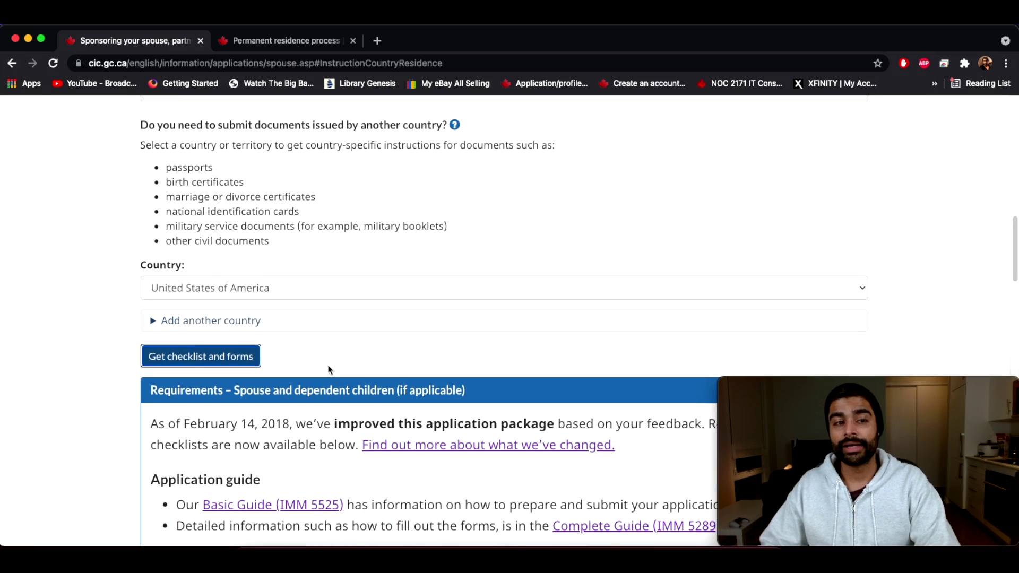
pyautogui.scroll(4, 265, 332)
pyautogui.scroll(-2, 254, 342)
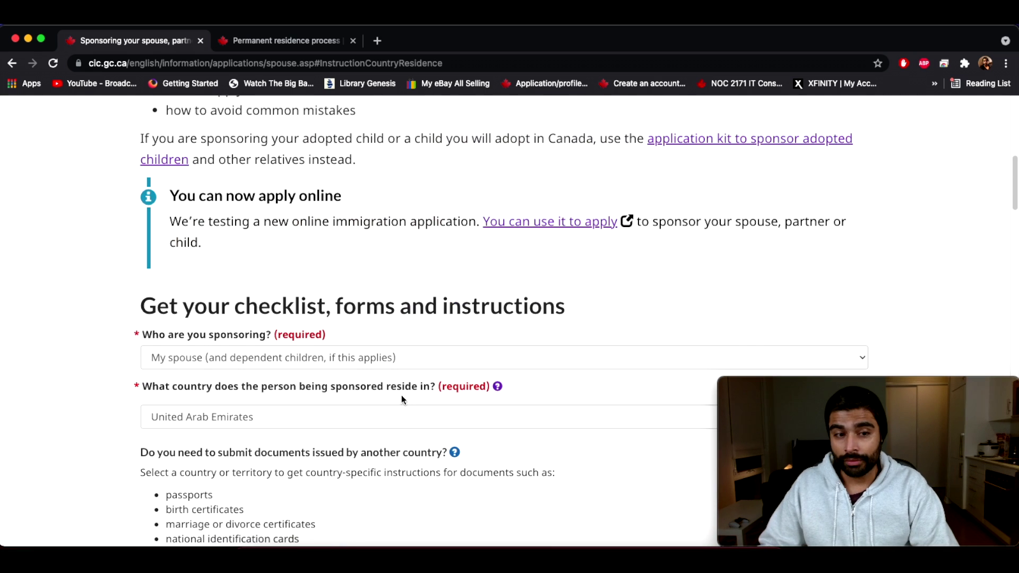
# Step: Set the document-issuing country to United States of America
pyautogui.scroll(-2, 402, 395)
pyautogui.scroll(-1, 401, 400)
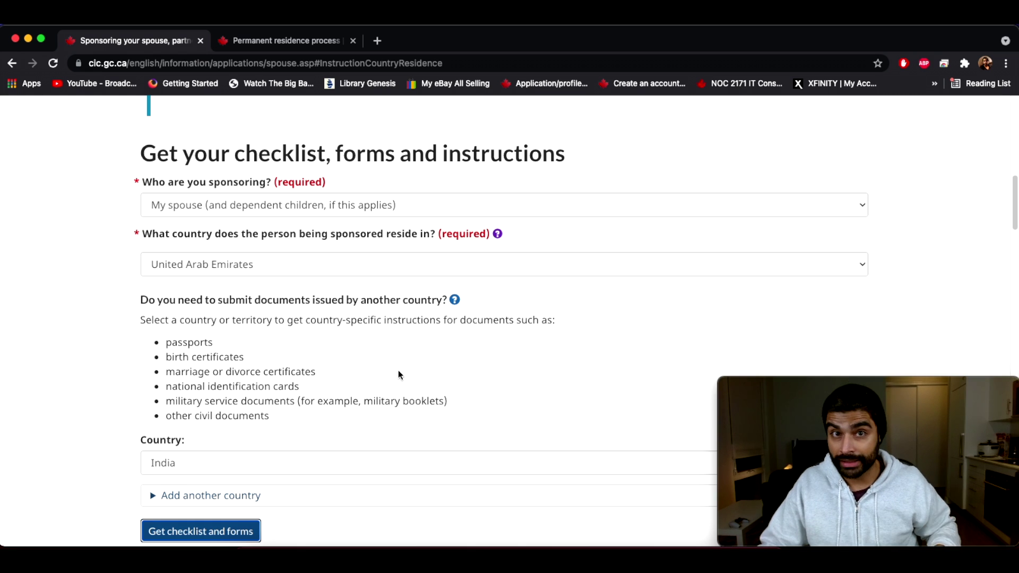
pyautogui.scroll(-1, 389, 367)
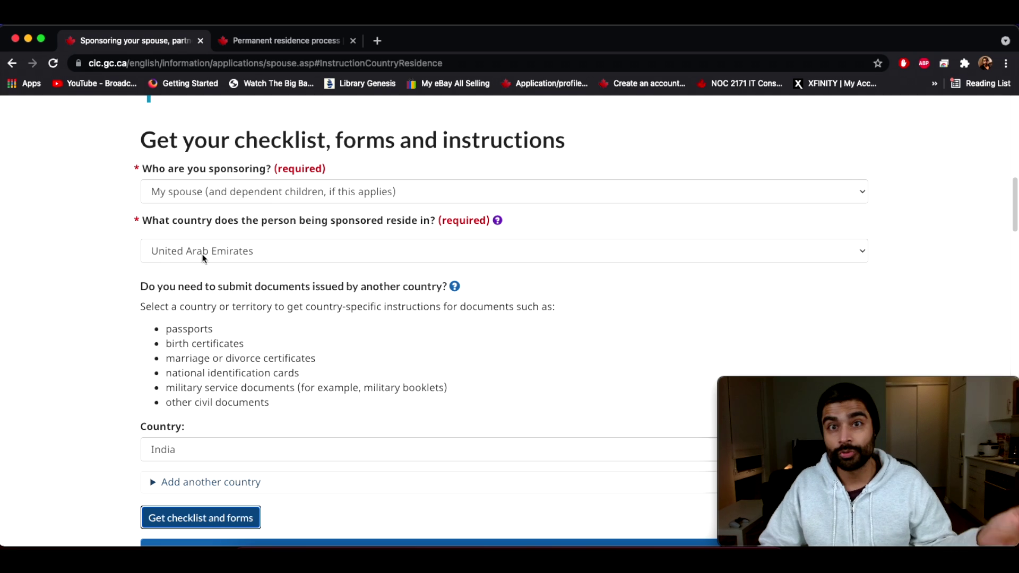
pyautogui.click(233, 454)
pyautogui.scroll(-20, 234, 444)
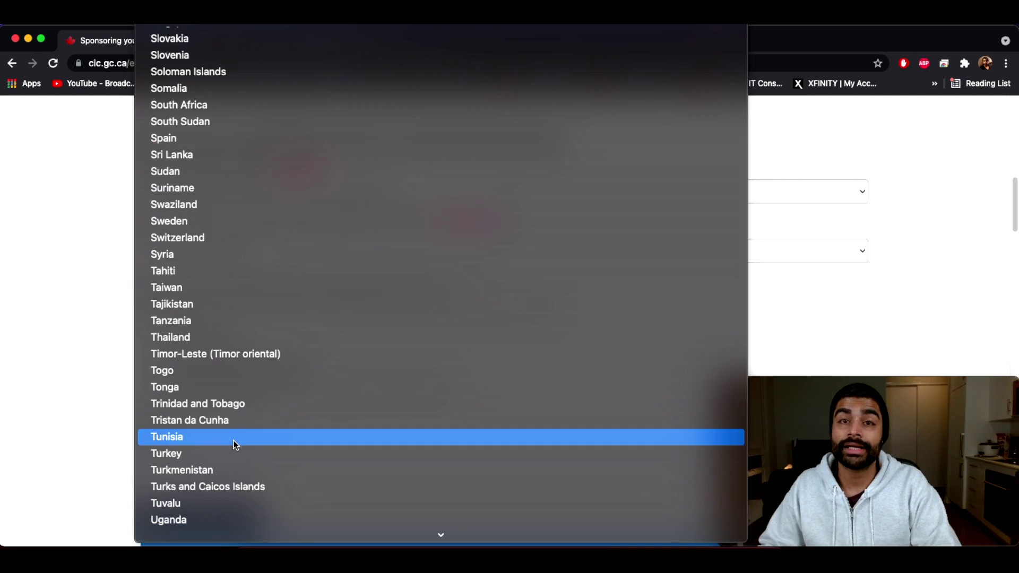
pyautogui.scroll(-5, 212, 503)
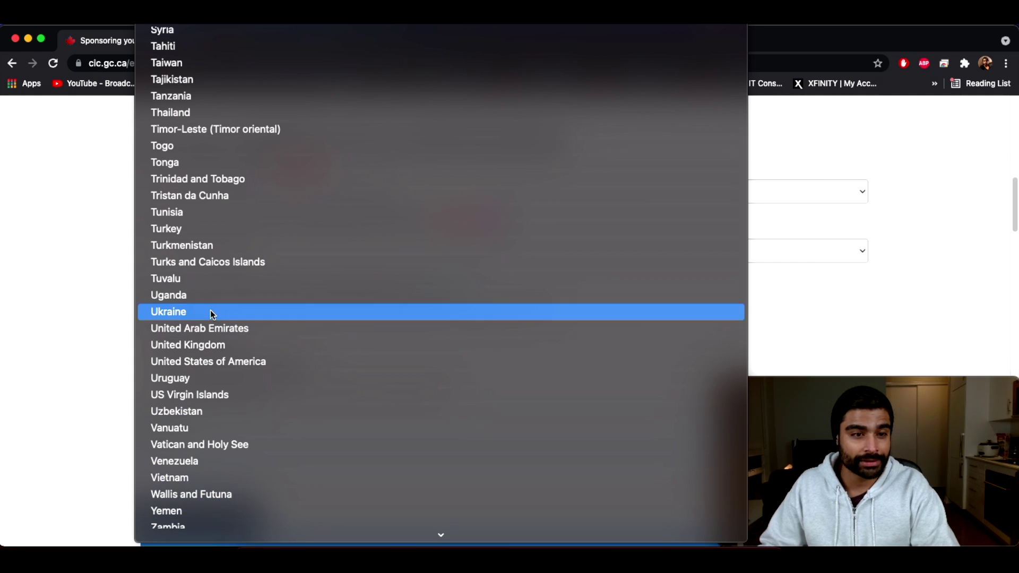
pyautogui.click(230, 357)
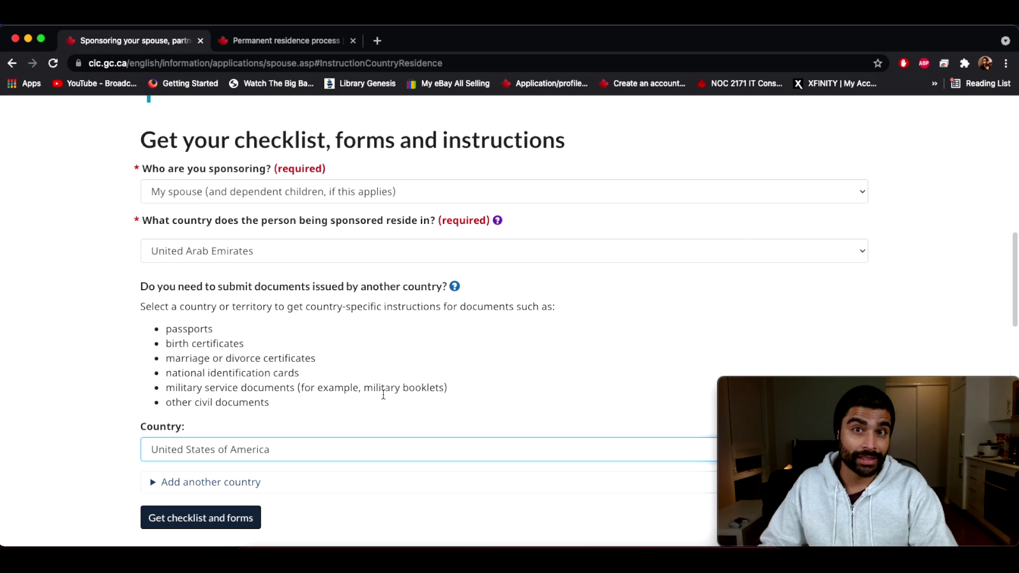
# Step: Generate the requirements for a United Arab Emirates resident with US documents
pyautogui.scroll(-4, 369, 391)
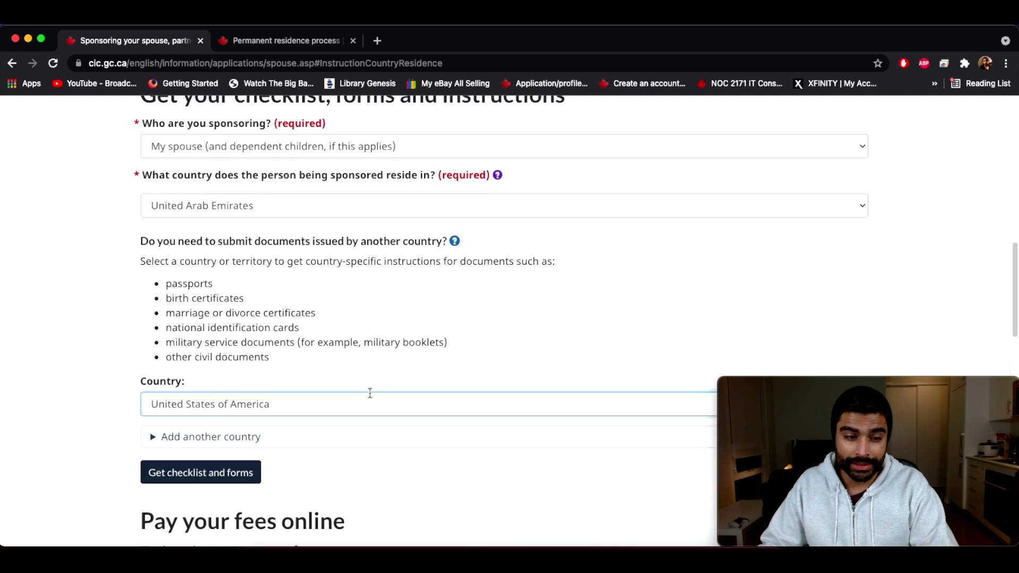
pyautogui.scroll(4, 318, 329)
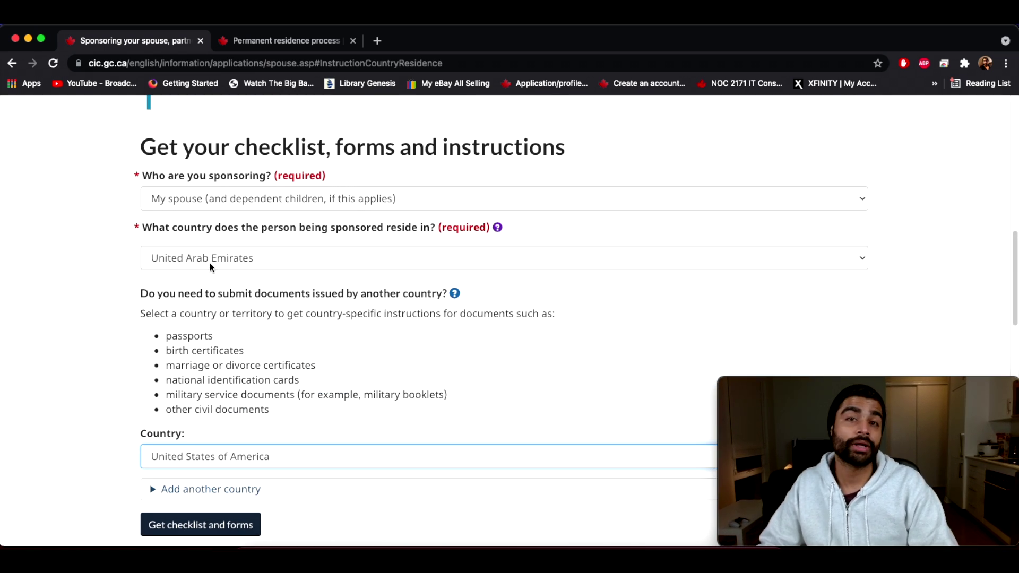
pyautogui.scroll(-3, 209, 263)
pyautogui.click(201, 348)
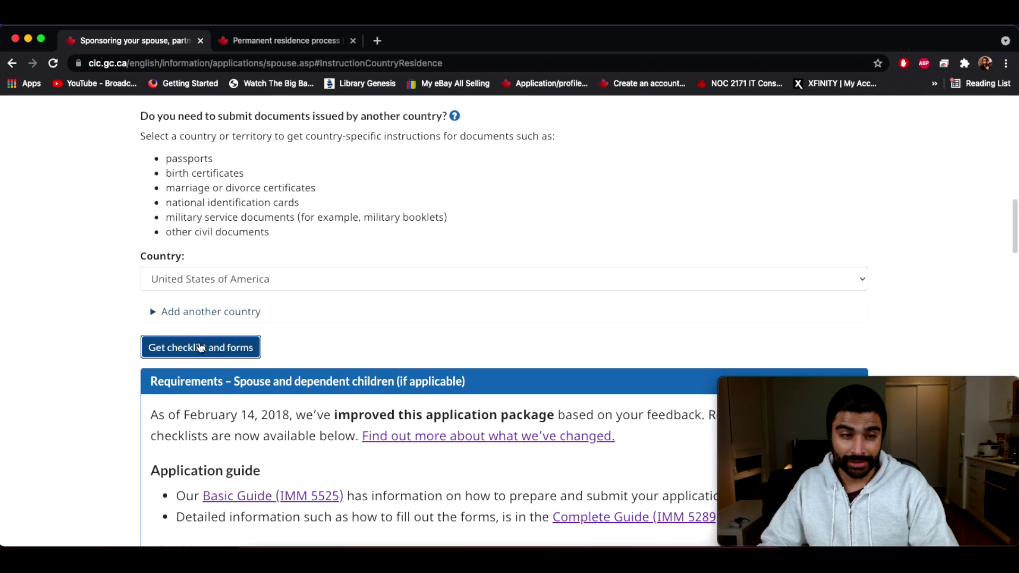
# Step: Scroll the checklist and highlight the Country specific requirements heading
pyautogui.scroll(-10, 238, 344)
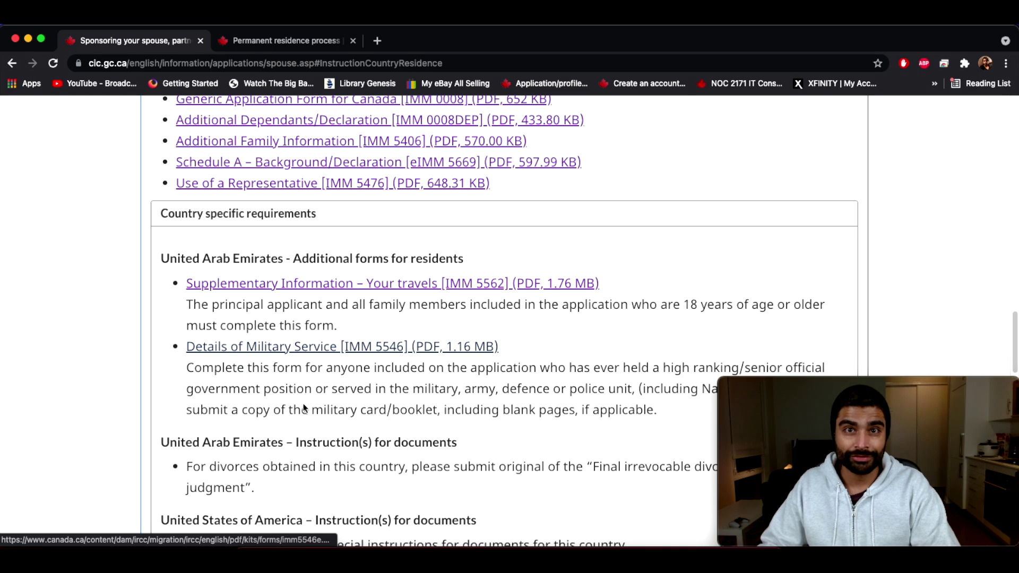
pyautogui.scroll(15, 303, 404)
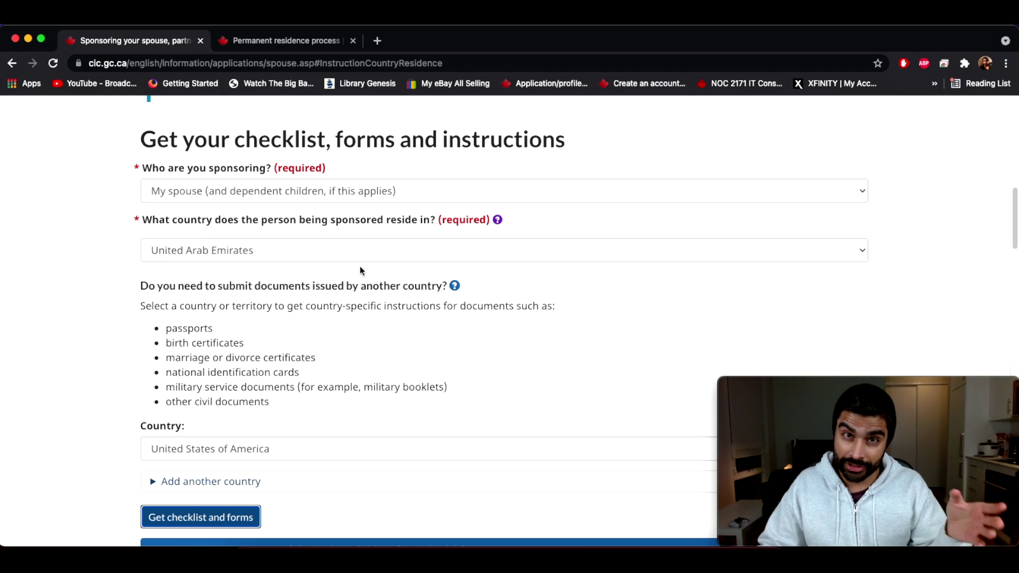
pyautogui.scroll(-1, 363, 371)
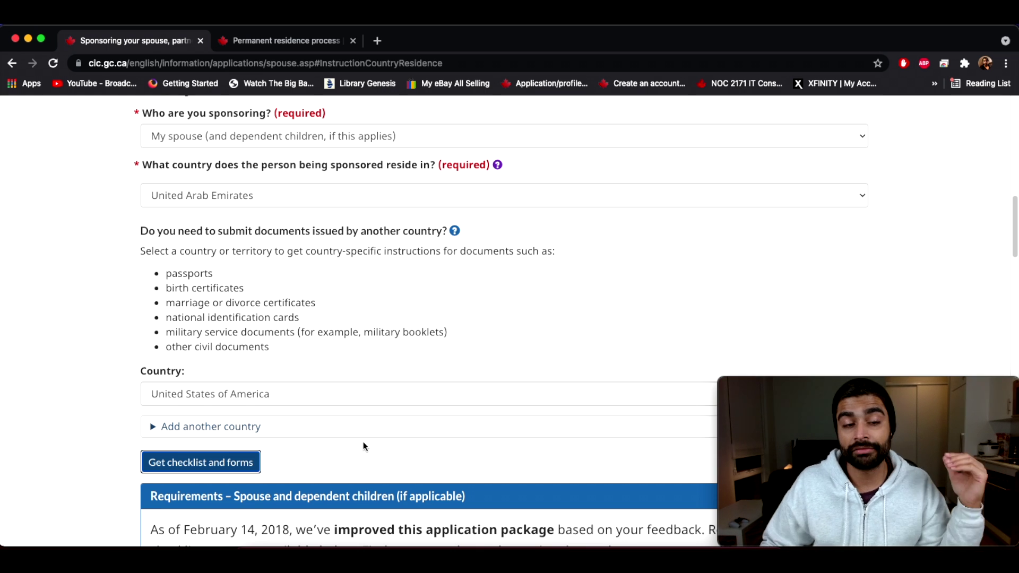
pyautogui.scroll(-10, 428, 430)
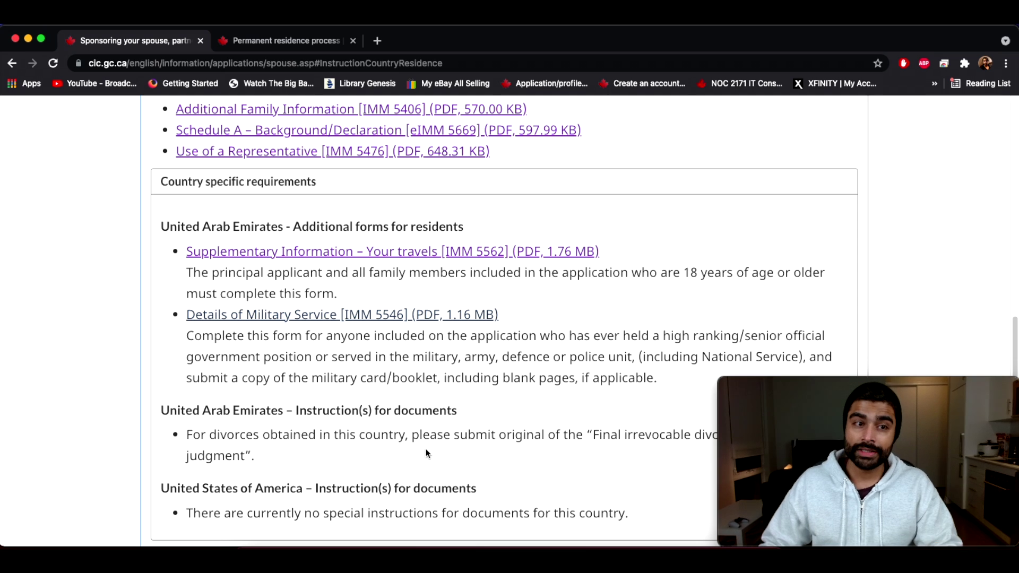
pyautogui.moveTo(161, 181); pyautogui.dragTo(319, 178)
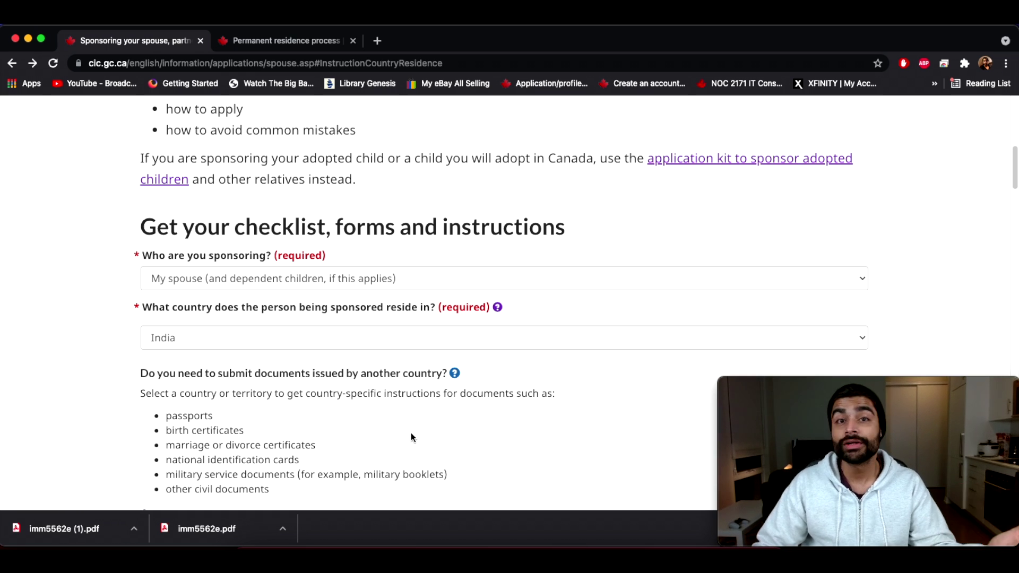
# Step: Scroll to the India requirements, then go to the Permanent residence process tab
pyautogui.scroll(-10, 412, 436)
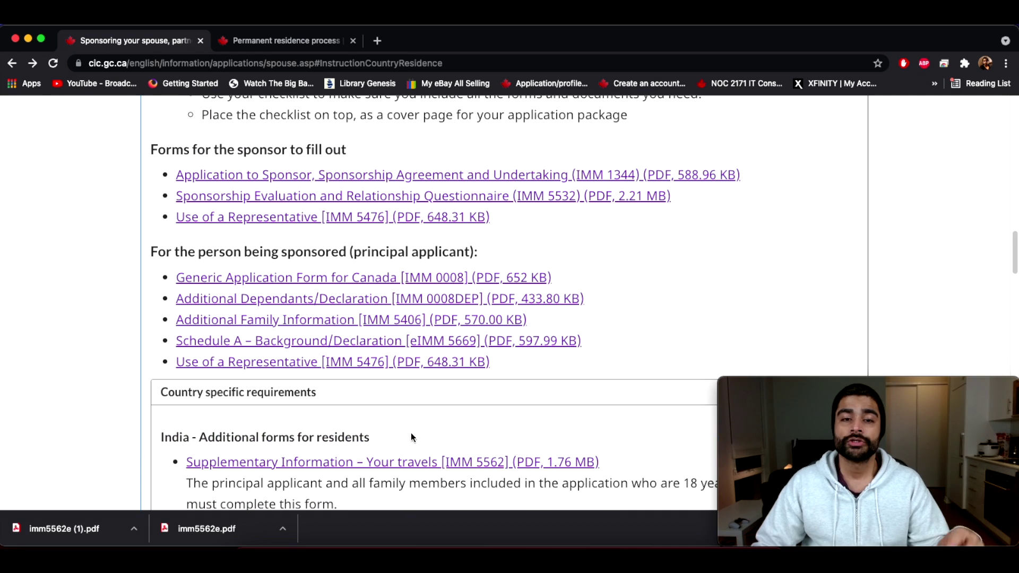
pyautogui.scroll(-5, 410, 432)
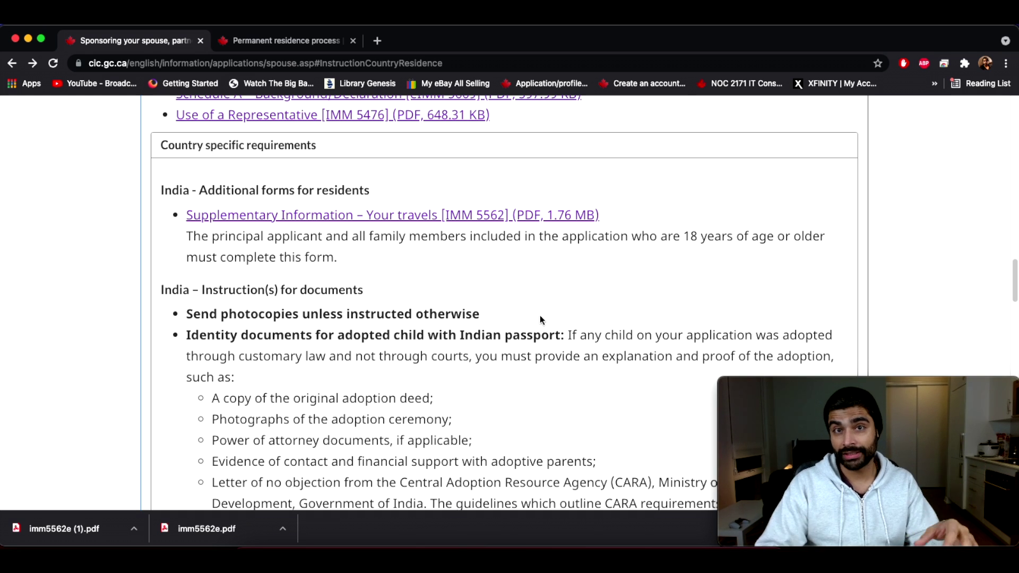
pyautogui.click(261, 46)
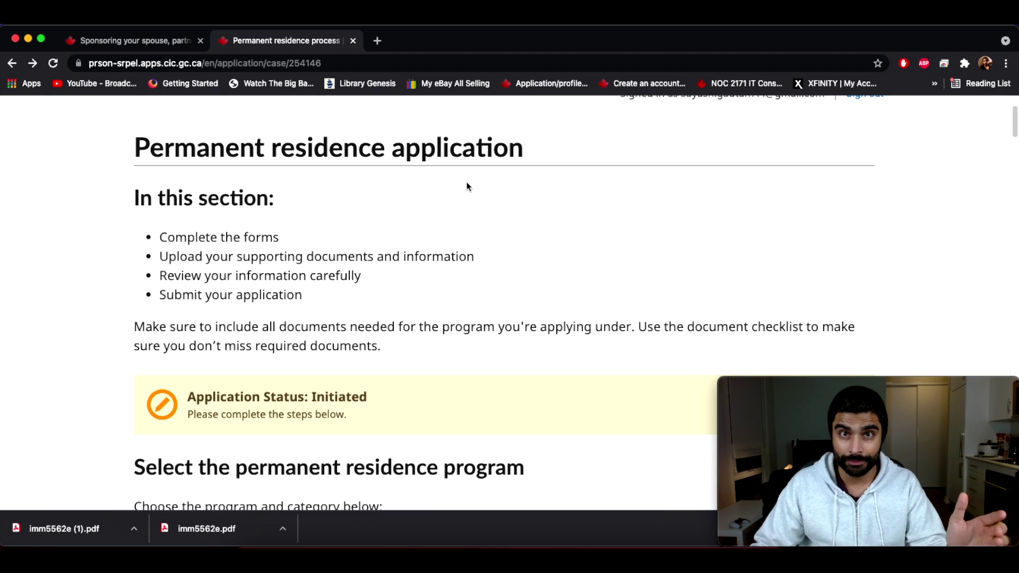
# Step: Scroll the application's forms table down to IMM 5562, Supplementary Information – Your Travels
pyautogui.scroll(-1, 598, 336)
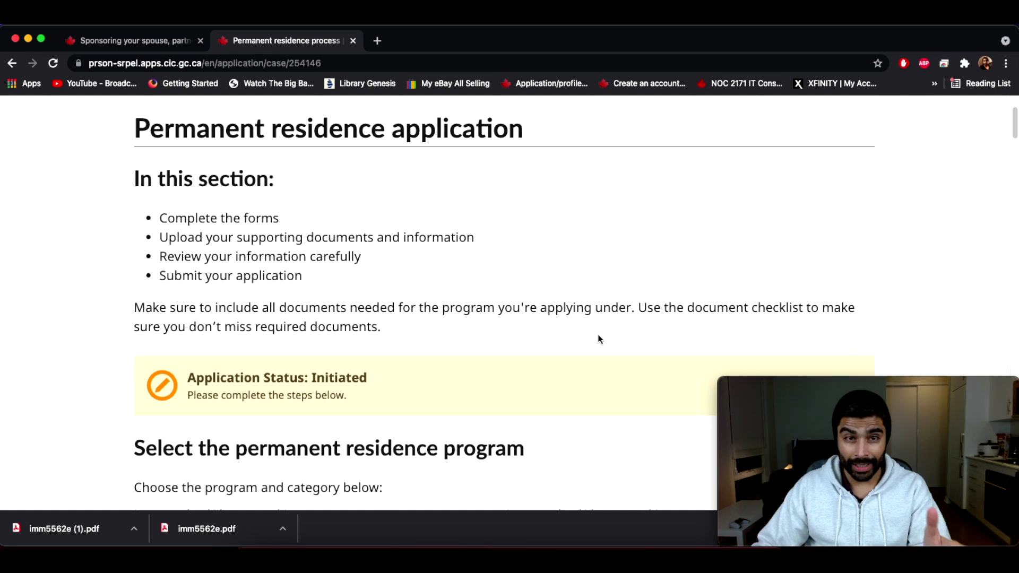
pyautogui.scroll(-15, 598, 339)
pyautogui.scroll(-15, 598, 339)
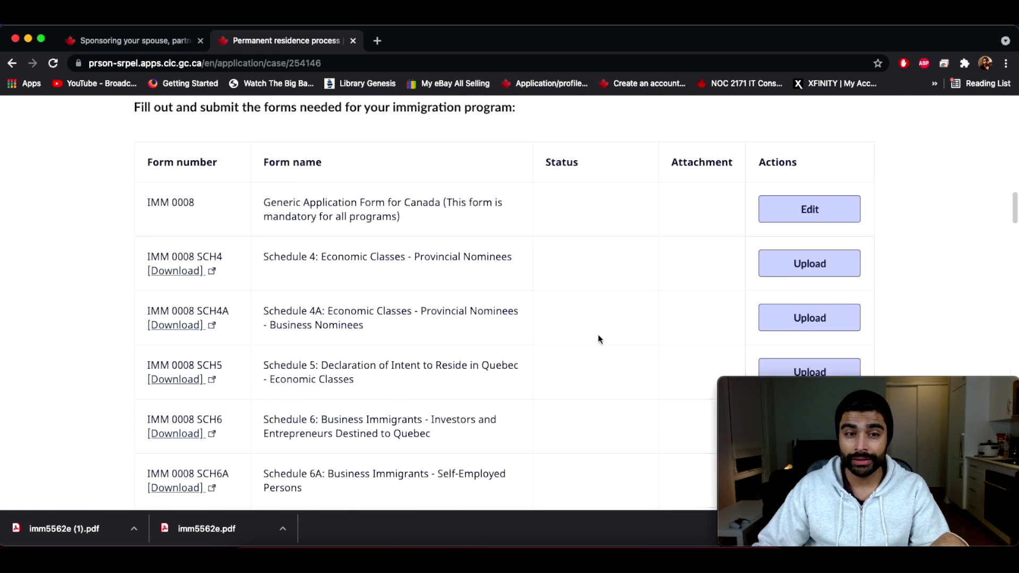
pyautogui.scroll(-8, 285, 340)
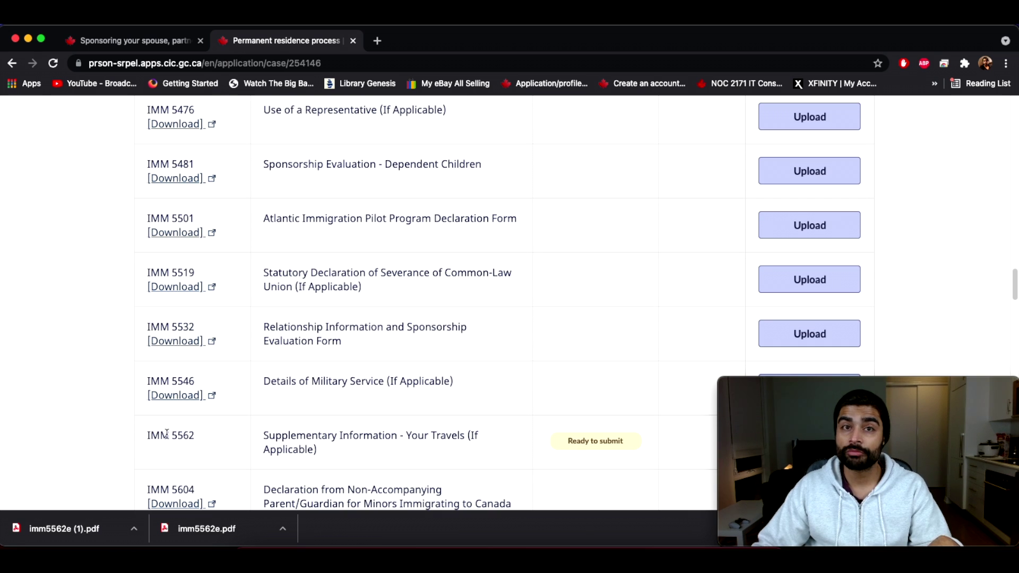
pyautogui.moveTo(159, 435); pyautogui.dragTo(208, 440)
pyautogui.scroll(-1, 289, 430)
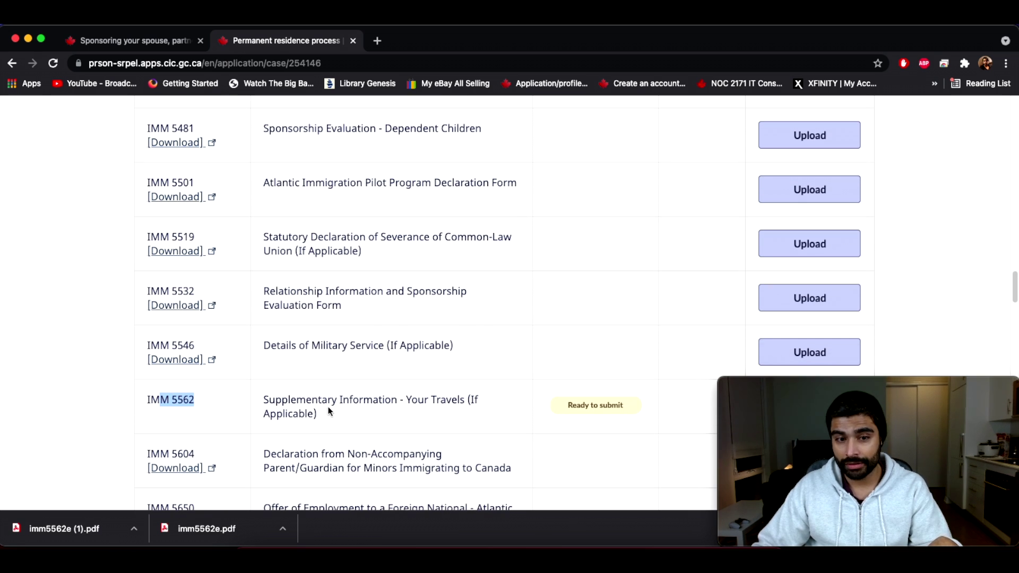
pyautogui.scroll(-2, 637, 302)
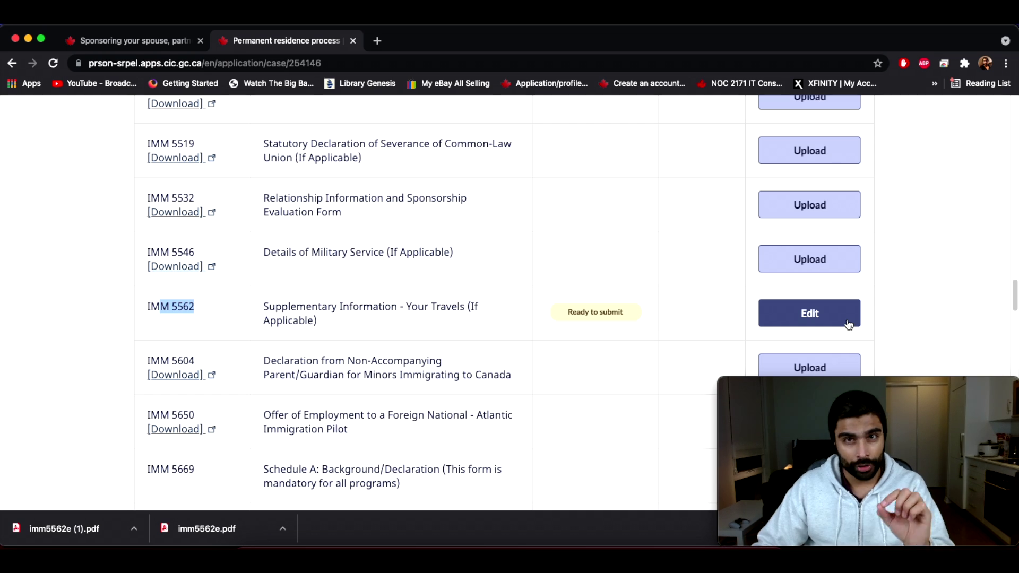
pyautogui.click(809, 314)
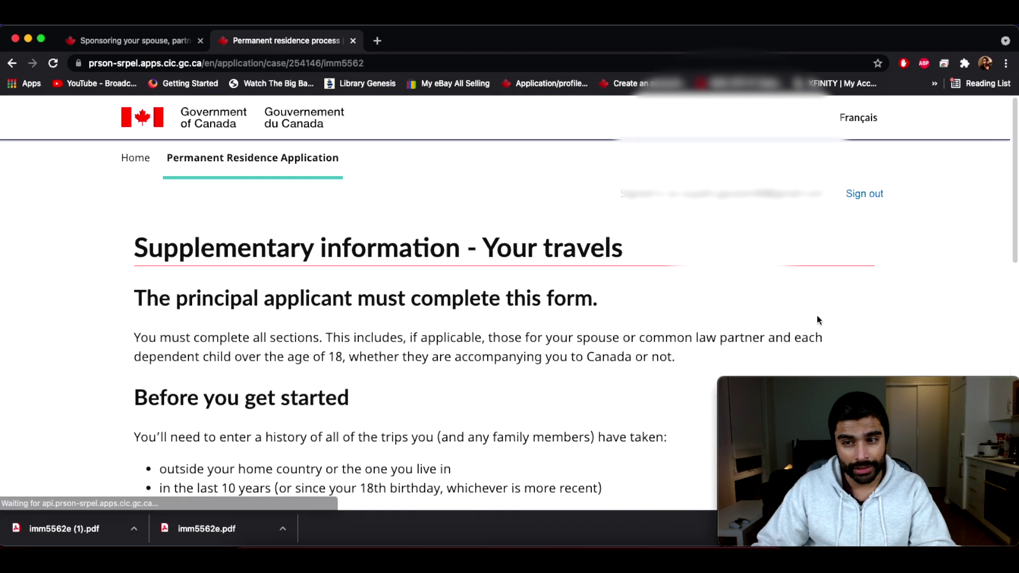
pyautogui.scroll(-4, 279, 250)
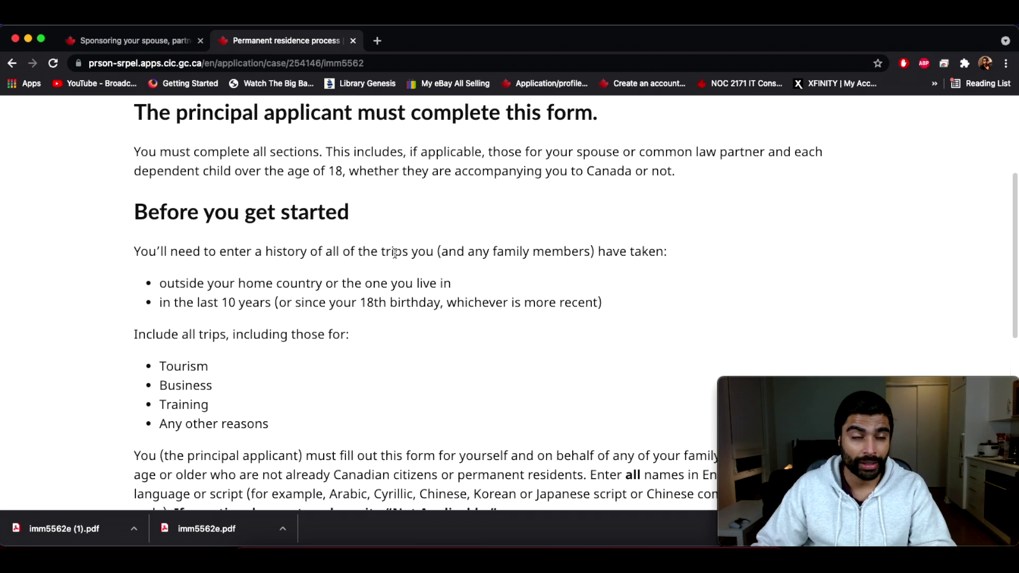
pyautogui.moveTo(147, 112); pyautogui.dragTo(609, 113)
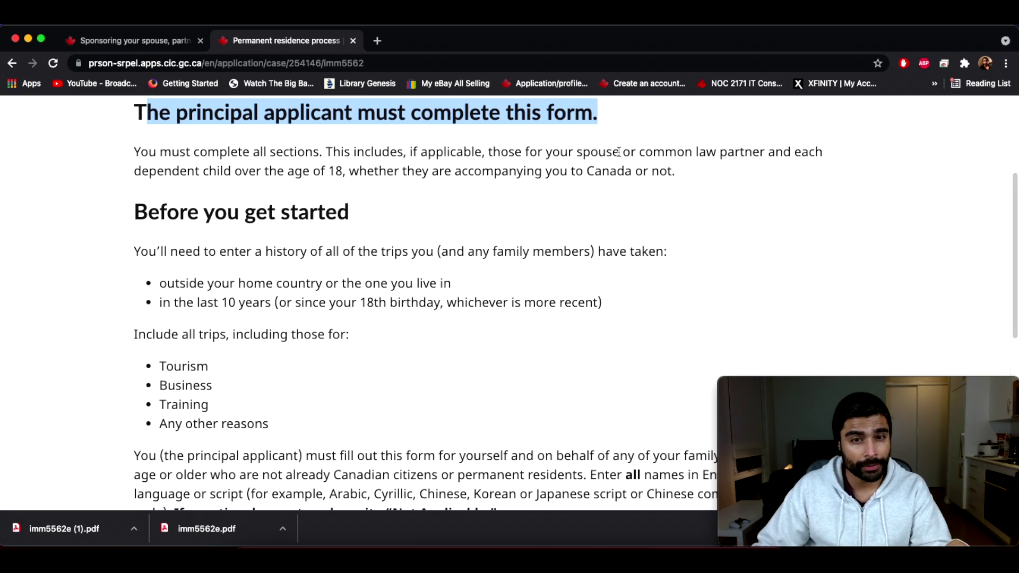
pyautogui.moveTo(179, 171); pyautogui.dragTo(341, 175)
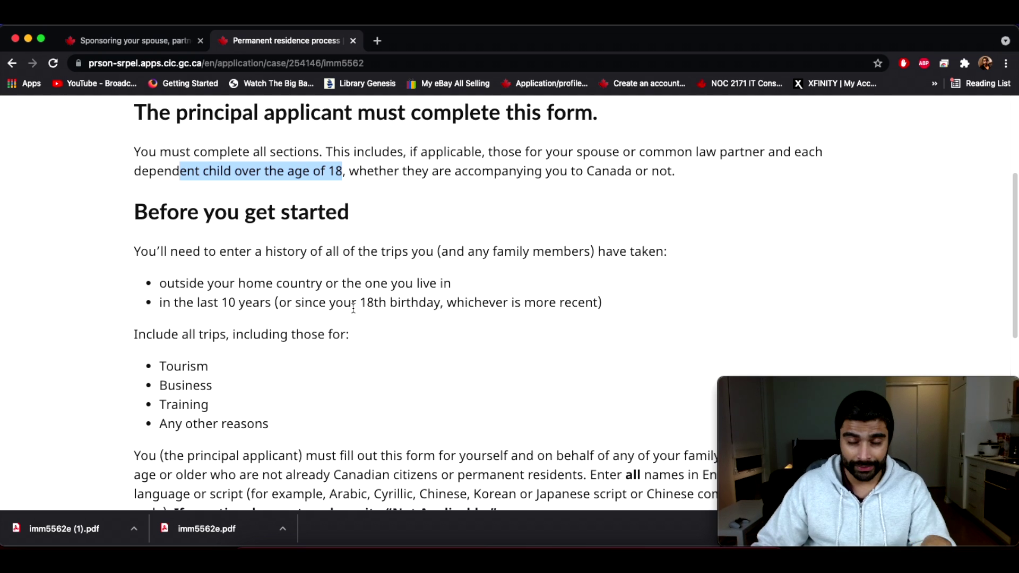
pyautogui.scroll(-2, 205, 386)
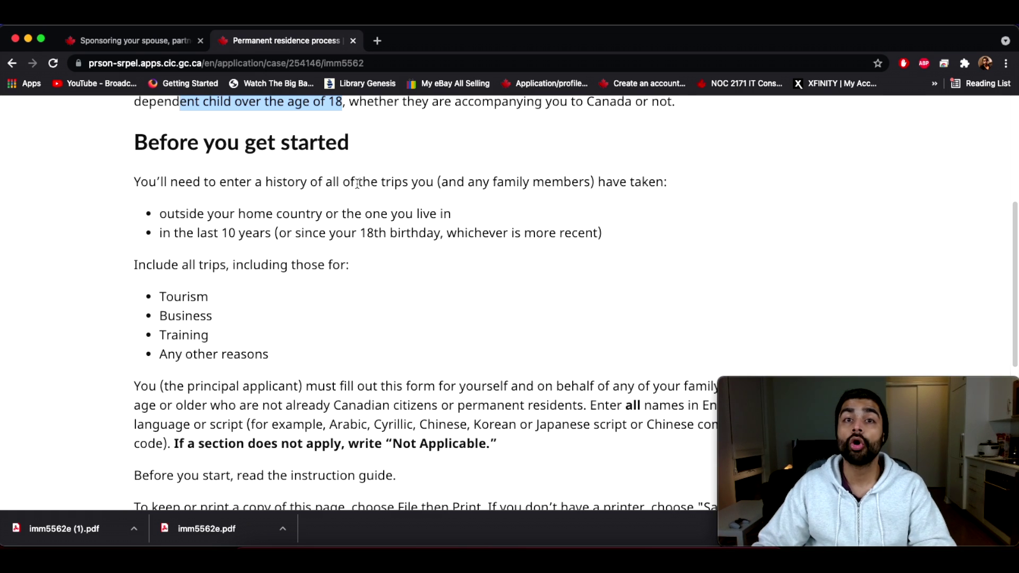
pyautogui.moveTo(189, 214); pyautogui.dragTo(309, 217)
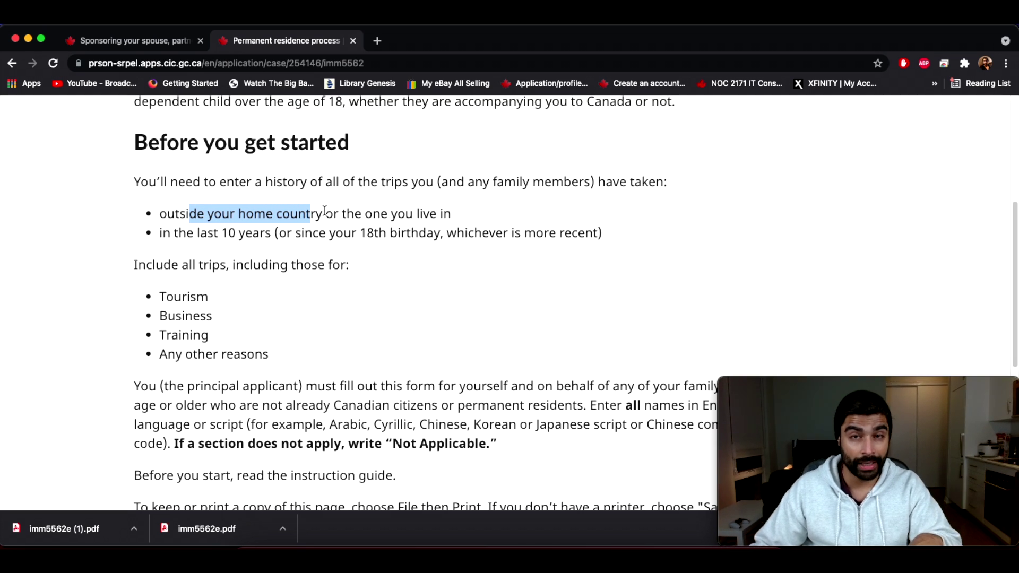
pyautogui.click(204, 229)
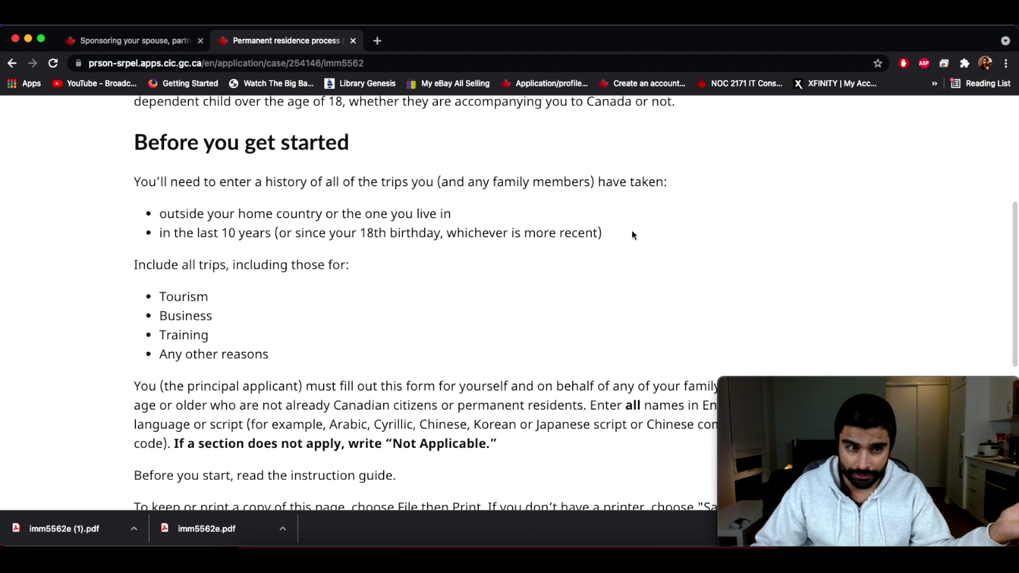
pyautogui.scroll(-1, 168, 222)
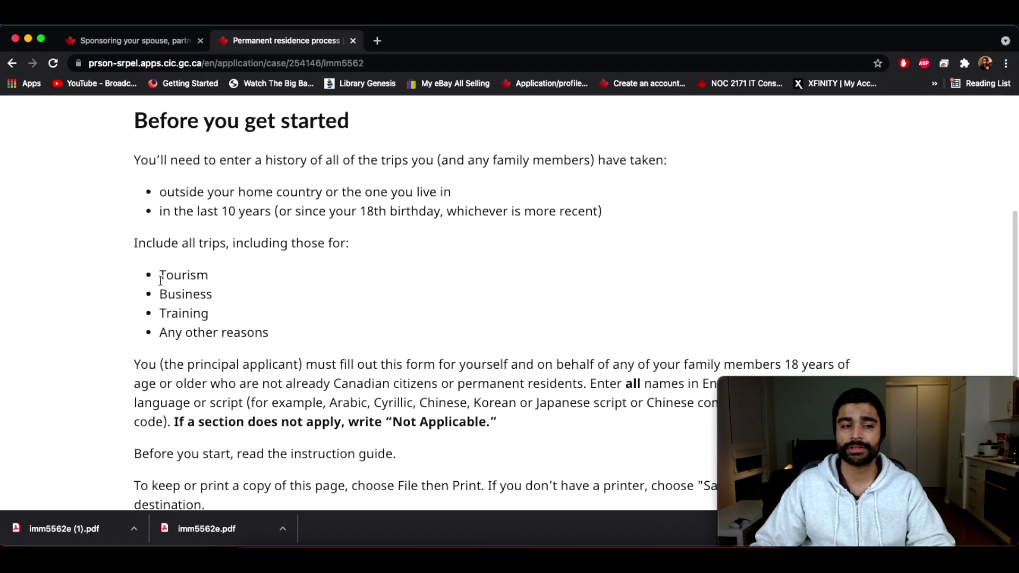
pyautogui.moveTo(161, 280); pyautogui.dragTo(254, 323)
pyautogui.scroll(-3, 345, 338)
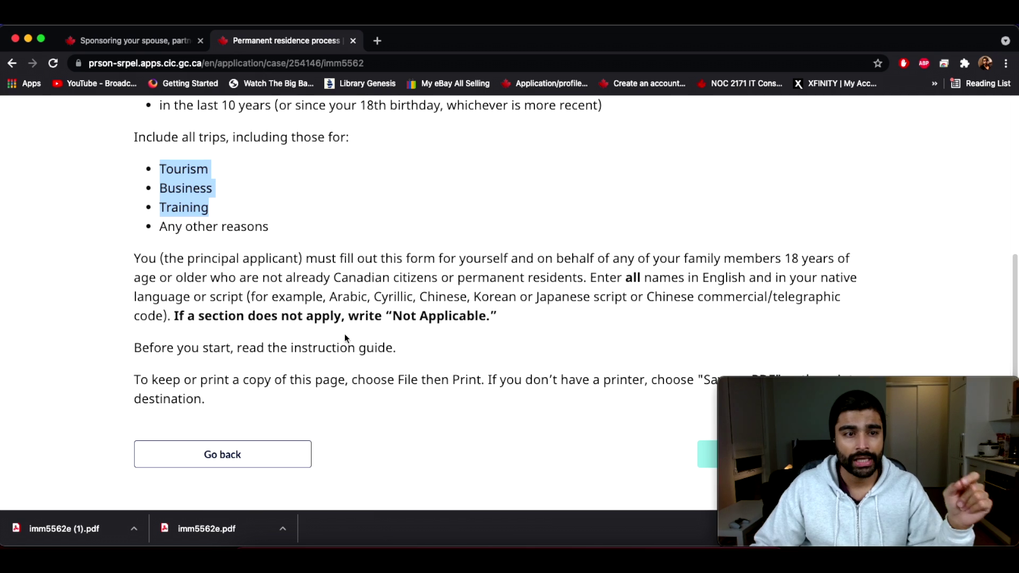
pyautogui.moveTo(141, 259)
pyautogui.mouseDown()
pyautogui.moveTo(424, 249)
pyautogui.moveTo(171, 266)
pyautogui.moveTo(151, 254)
pyautogui.mouseUp()
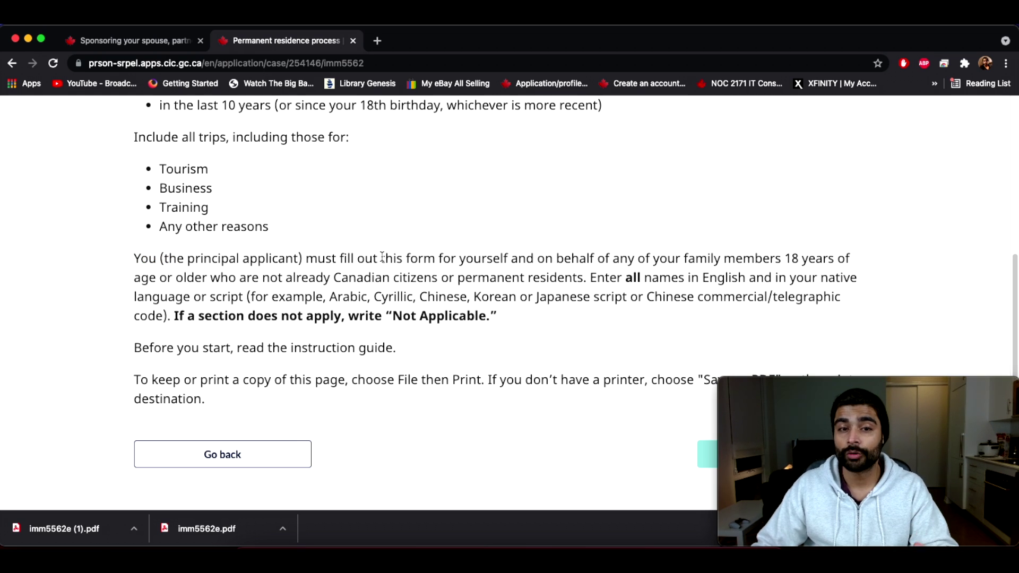
pyautogui.moveTo(424, 257); pyautogui.dragTo(588, 277)
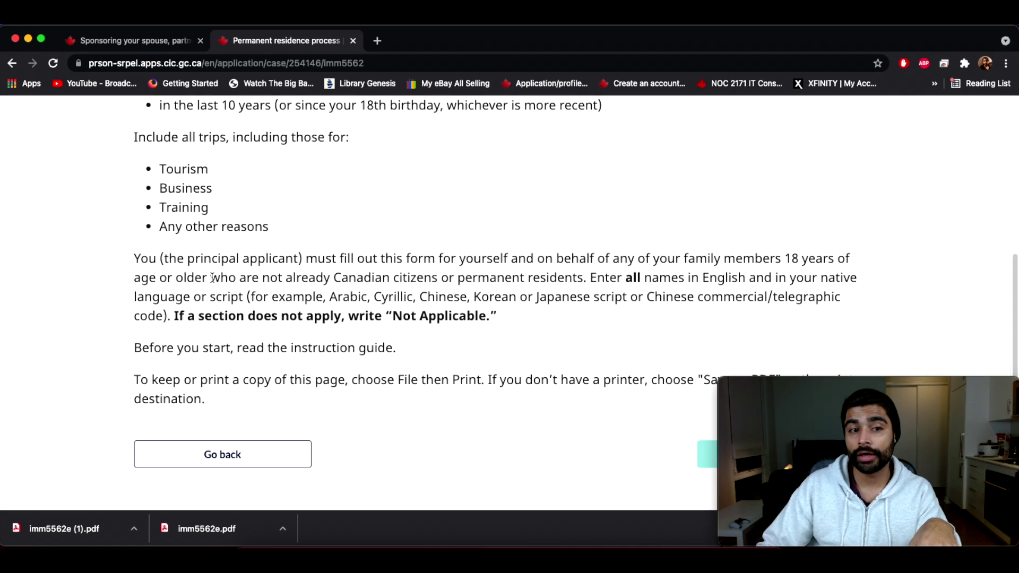
pyautogui.moveTo(169, 277); pyautogui.dragTo(585, 277)
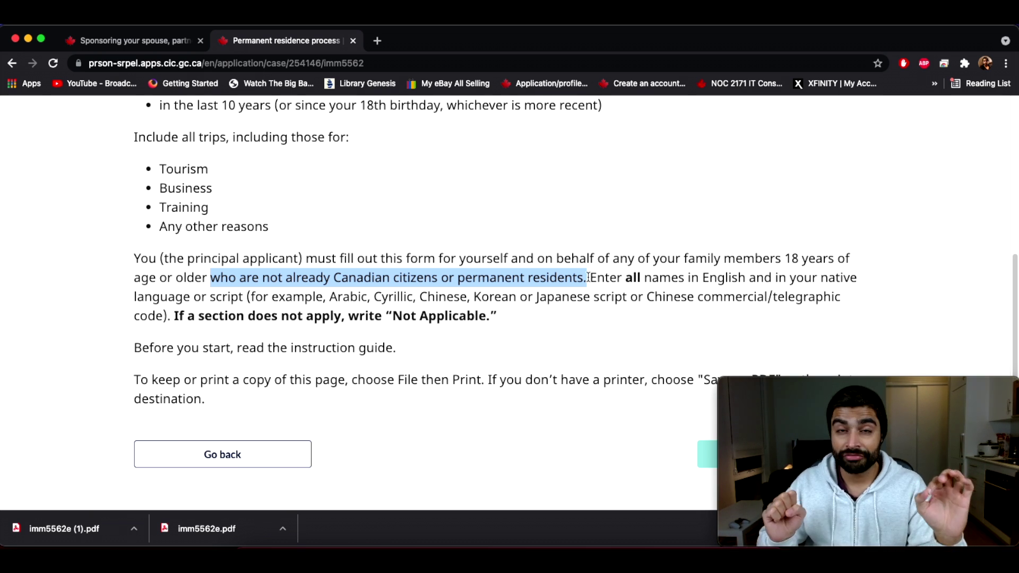
# Step: Dismiss the downloads bar and highlight the instruction about including your spouse and children
pyautogui.click(598, 277)
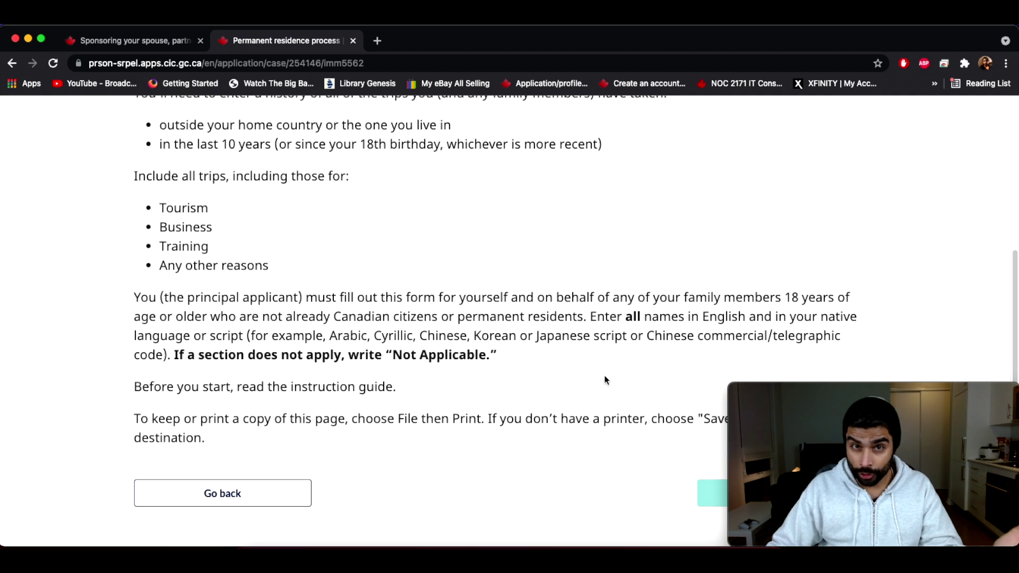
pyautogui.scroll(5, 605, 380)
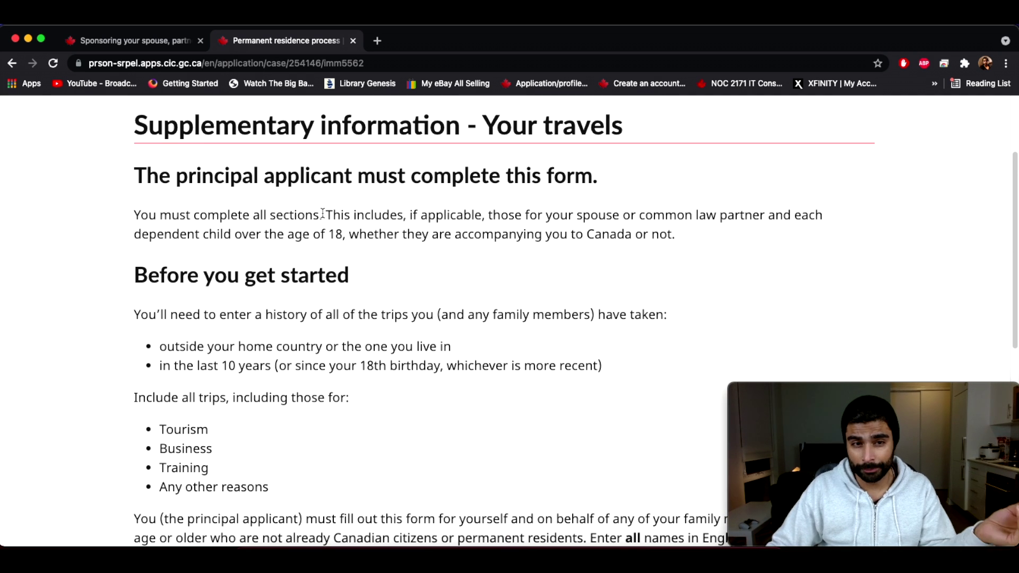
pyautogui.moveTo(326, 214); pyautogui.dragTo(776, 214)
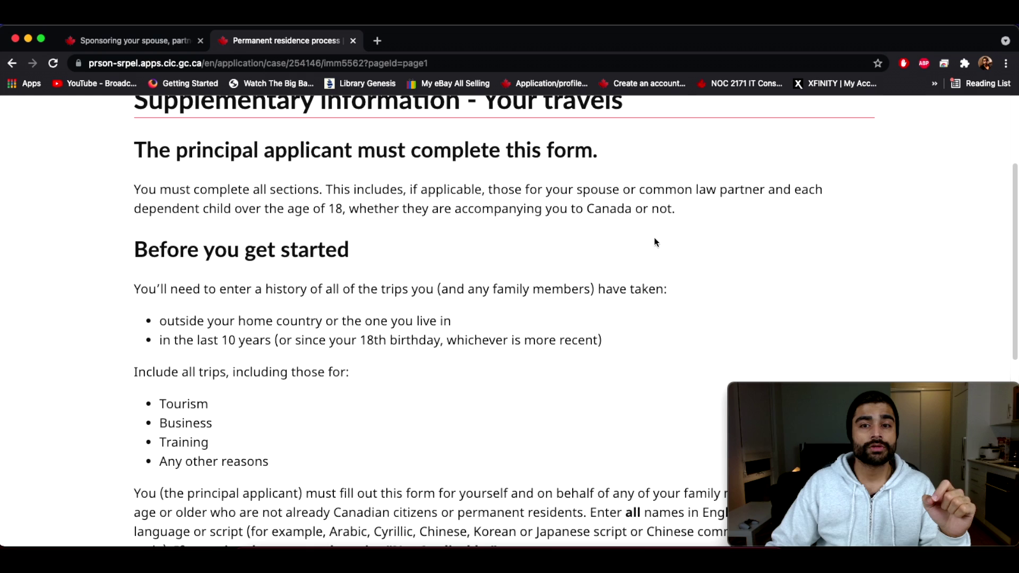
pyautogui.moveTo(577, 191); pyautogui.dragTo(622, 192)
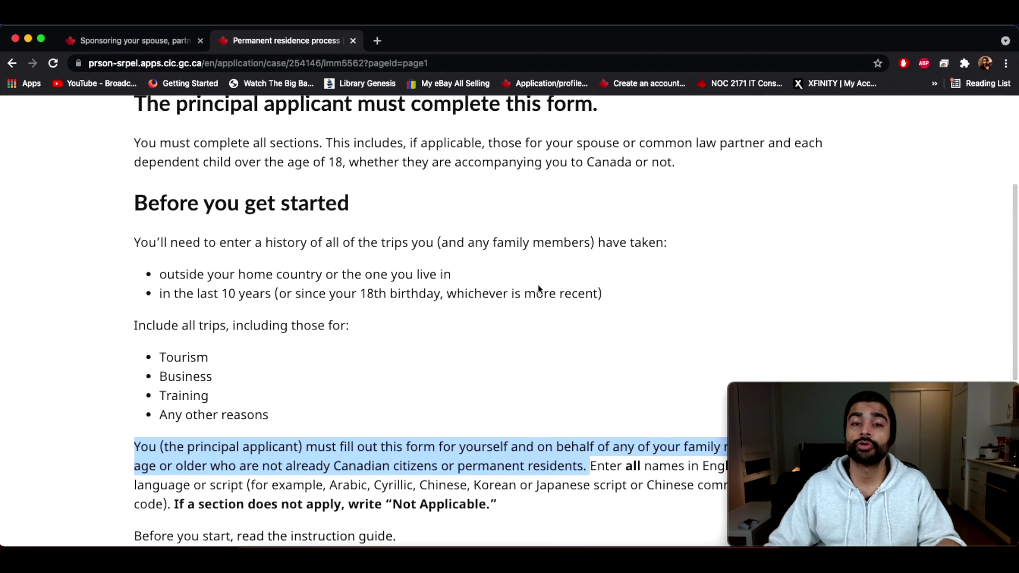
pyautogui.scroll(3, 539, 290)
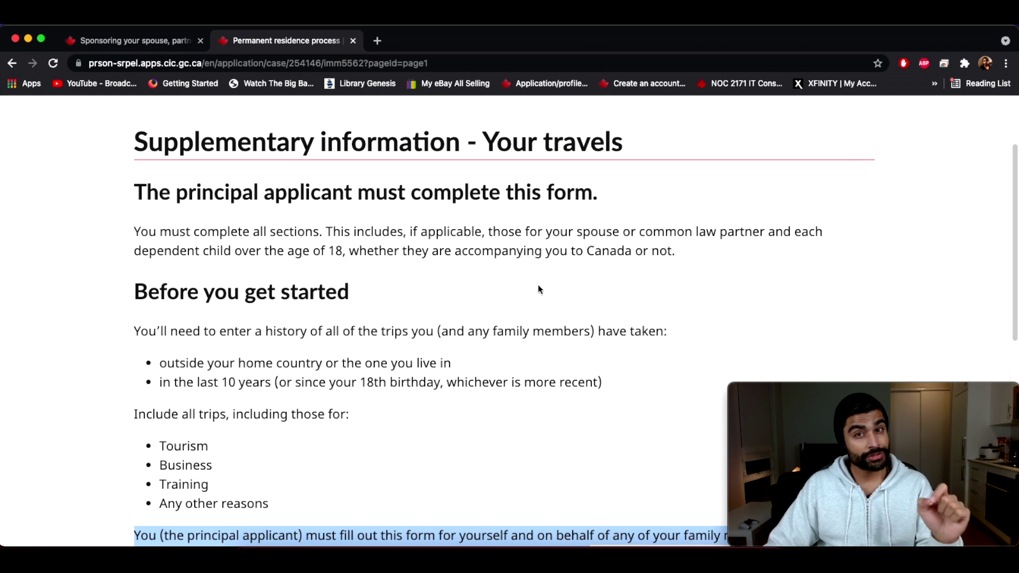
pyautogui.moveTo(577, 234); pyautogui.dragTo(623, 236)
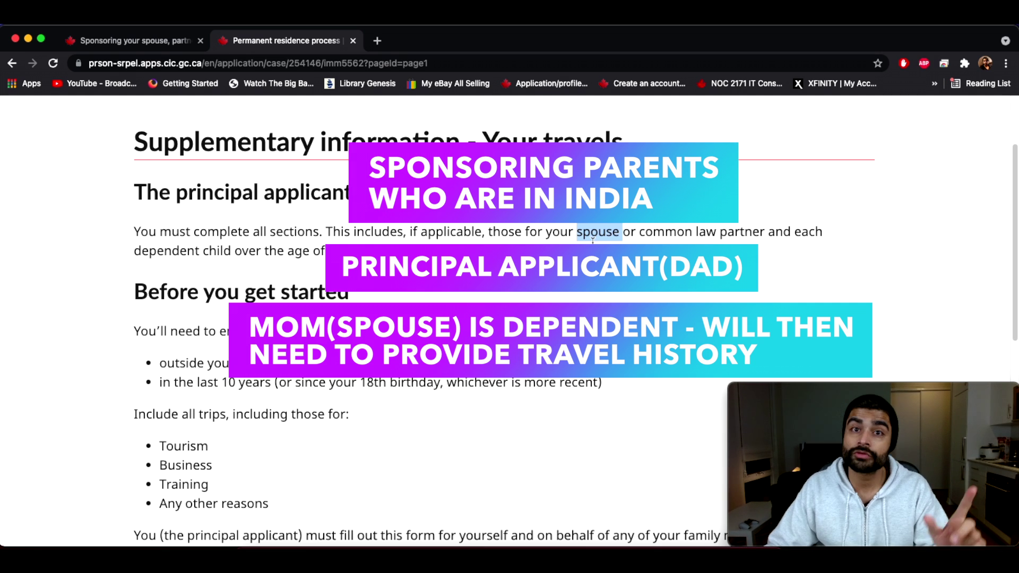
# Step: Reread the spouse instruction, then move on to Section A's Family name(s) field
pyautogui.moveTo(583, 232); pyautogui.dragTo(765, 232)
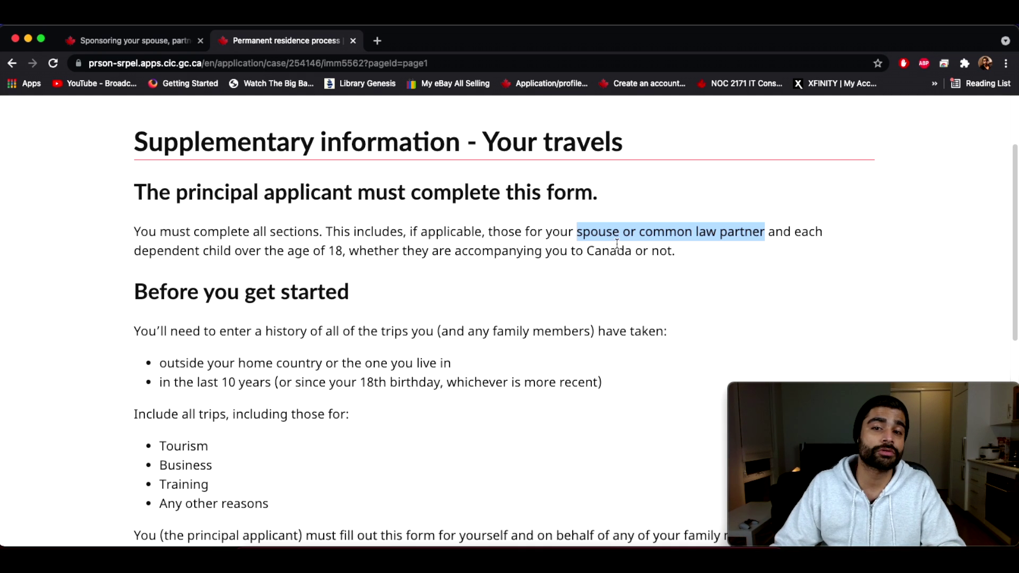
pyautogui.moveTo(598, 232); pyautogui.dragTo(742, 232)
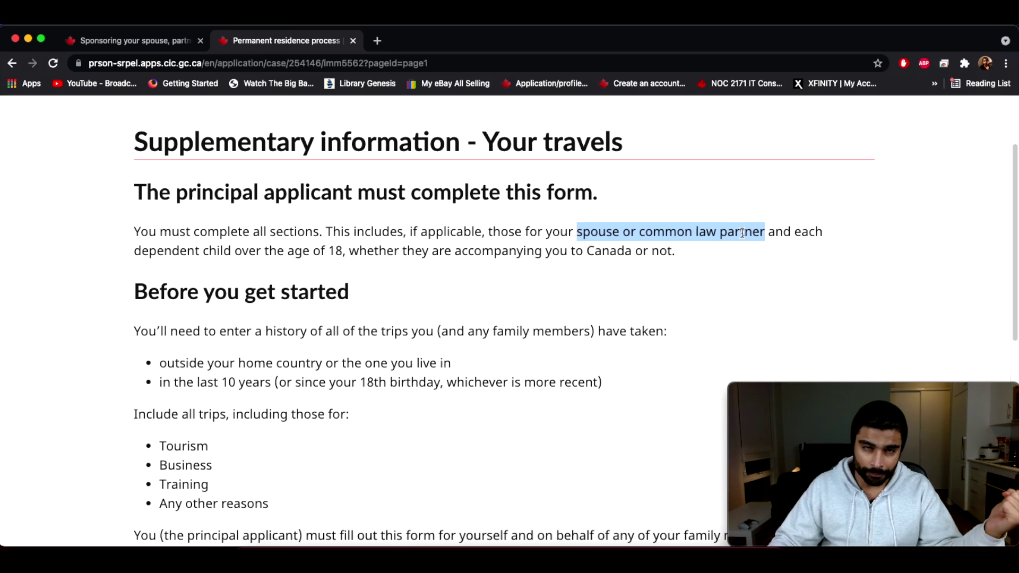
pyautogui.scroll(-7, 706, 289)
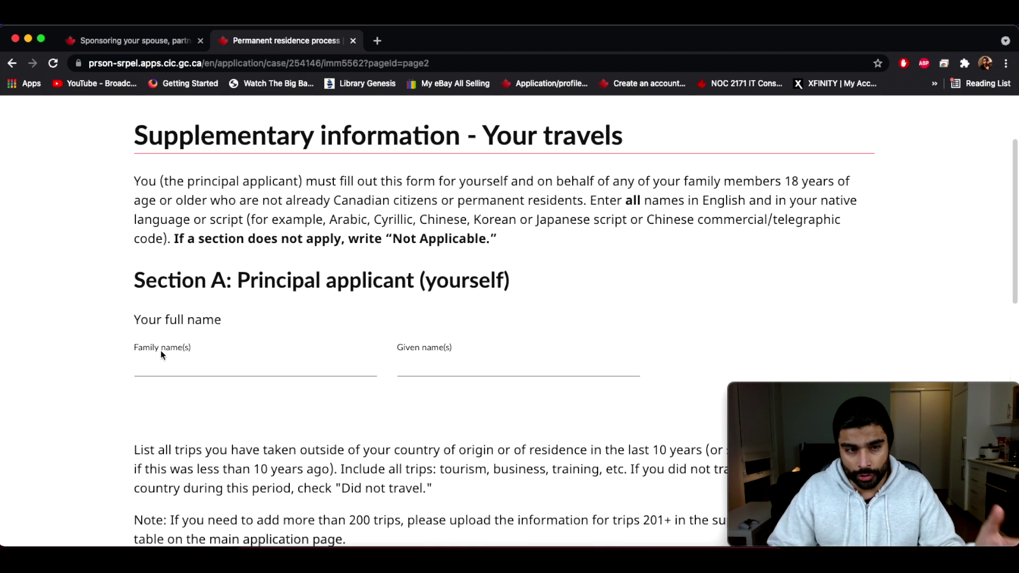
pyautogui.click(171, 361)
# Step: Enter the applicant's family name in Section A, correcting typos, and open a blank tab
pyautogui.write('s')
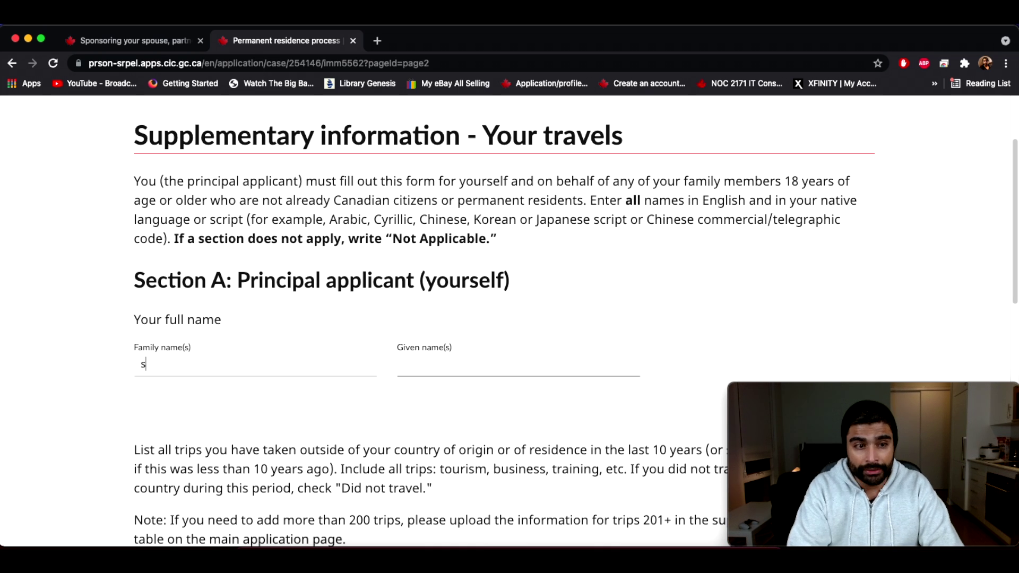
pyautogui.press('BackSpace')
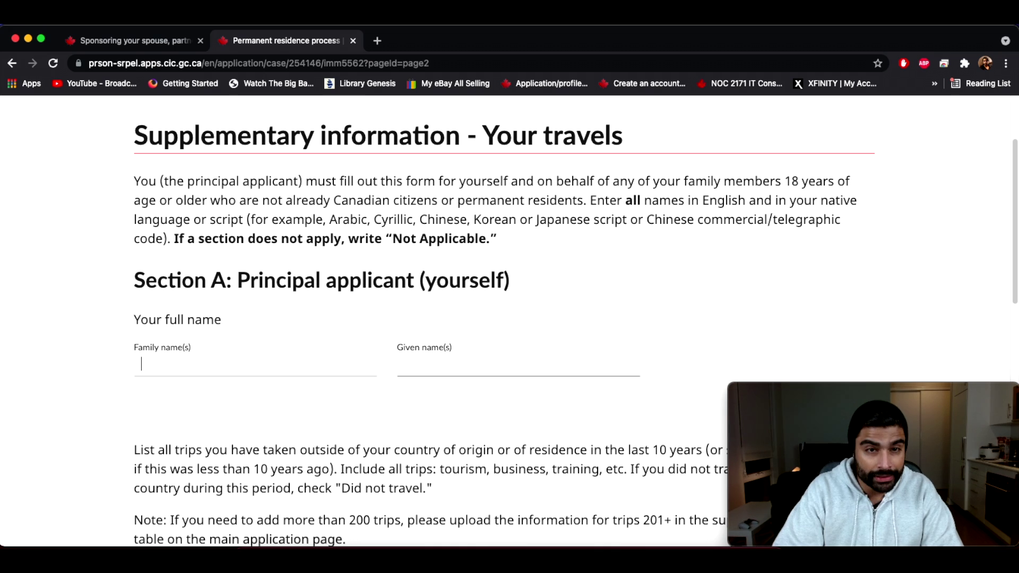
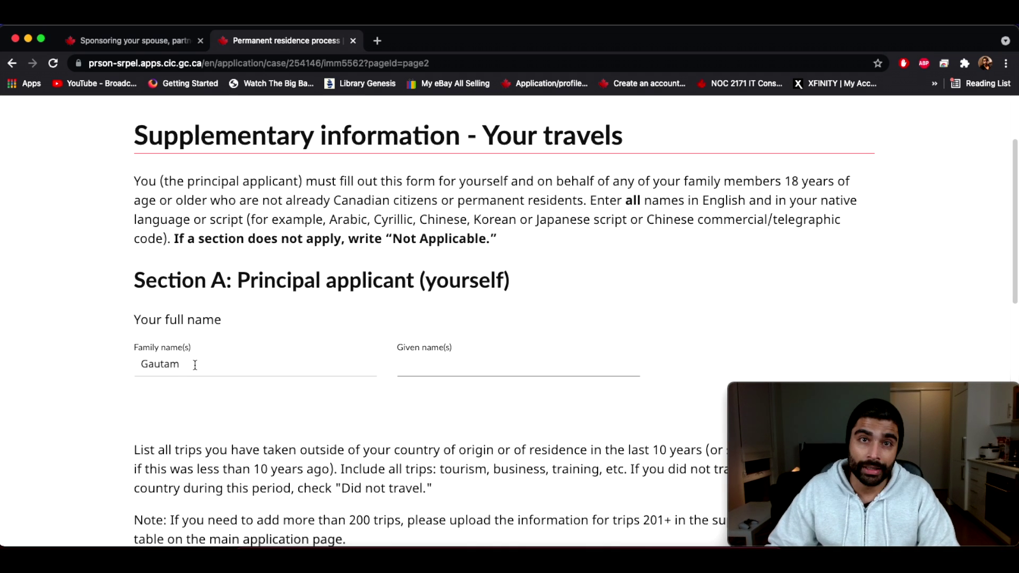
pyautogui.press('super+t')
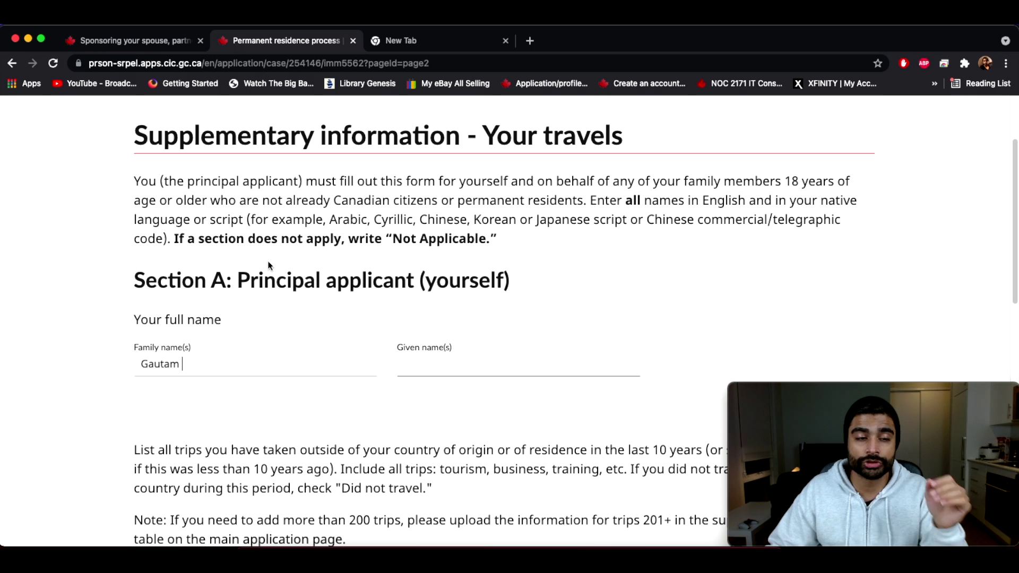
# Step: Search Google for an English to Hindi translator
pyautogui.click(415, 40)
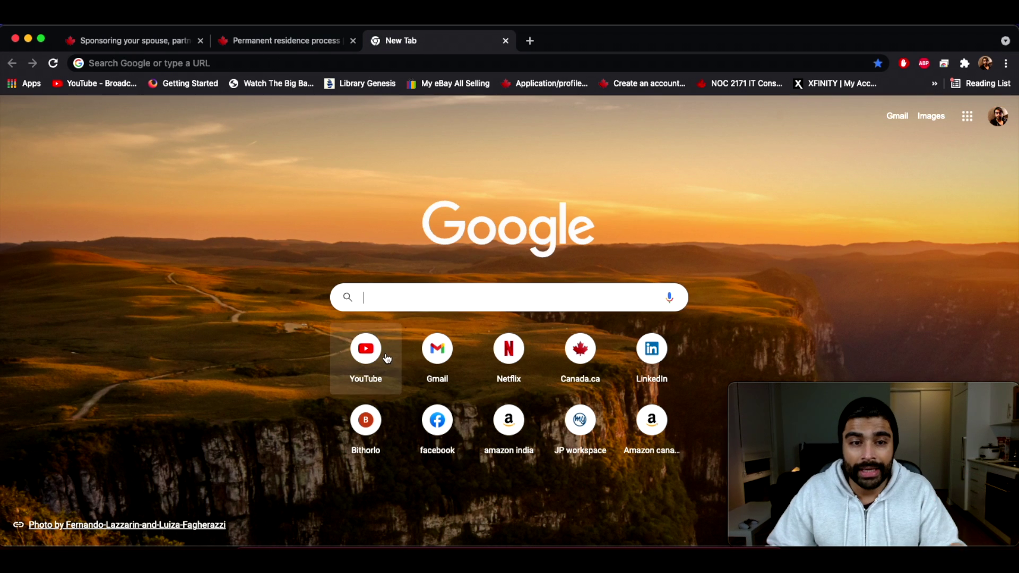
pyautogui.click(374, 294)
pyautogui.write('engligh to hi')
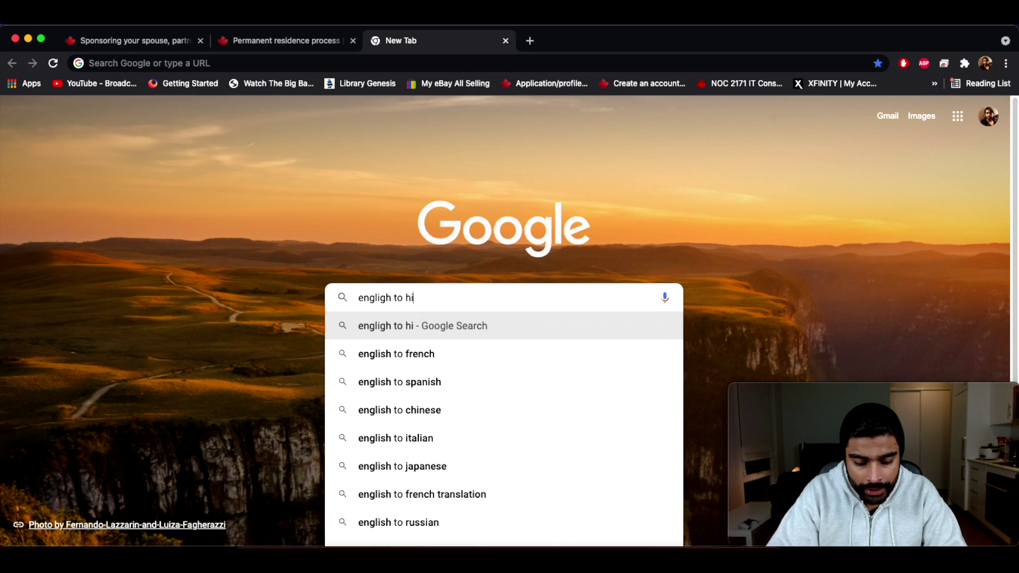
pyautogui.write('ndi trans')
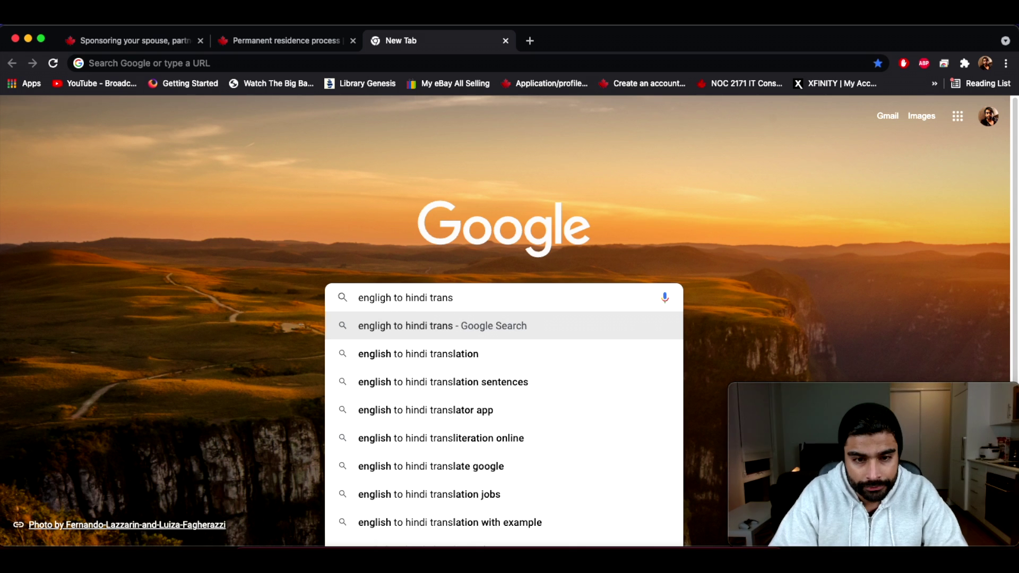
pyautogui.press('Down')
pyautogui.press('Return')
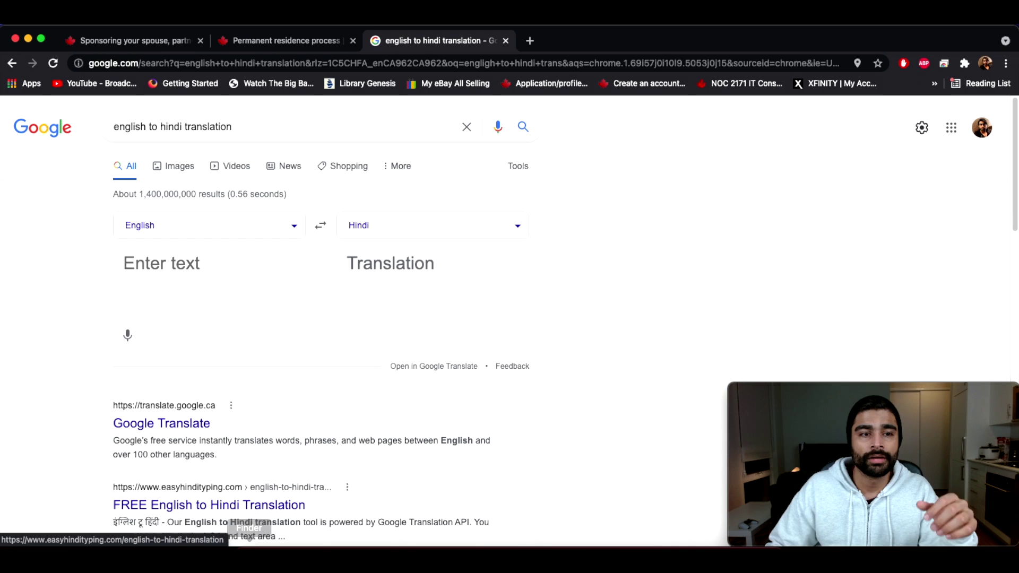
# Step: Translate the family name into Hindi, copy it, and return to the travel form
pyautogui.click(147, 267)
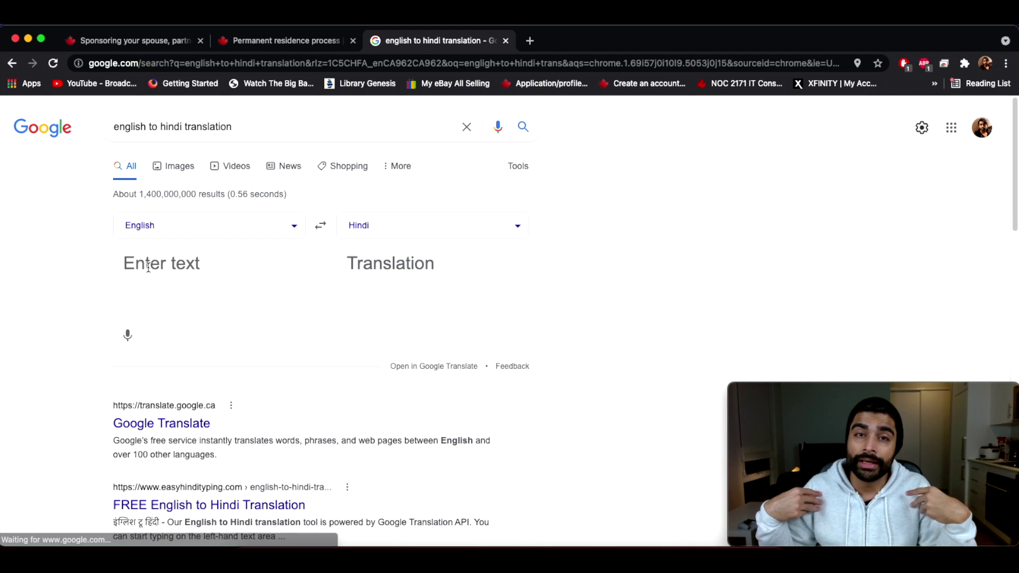
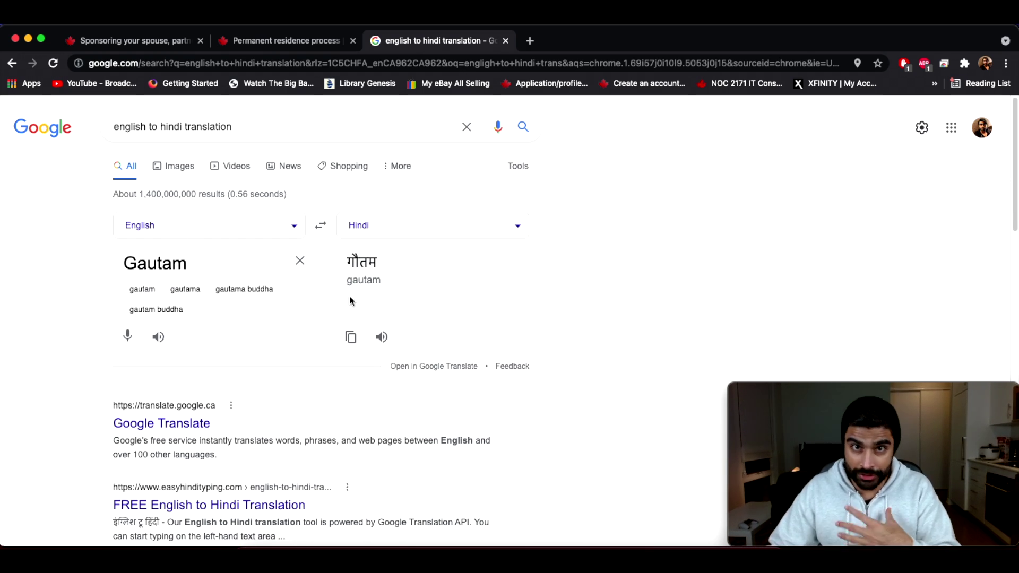
pyautogui.click(518, 226)
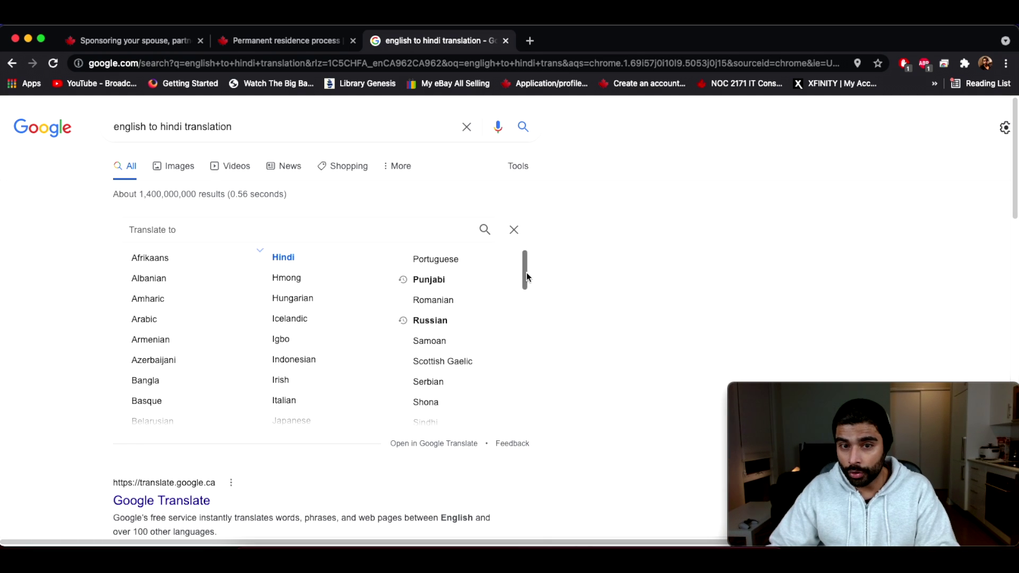
pyautogui.moveTo(525, 272); pyautogui.dragTo(529, 350)
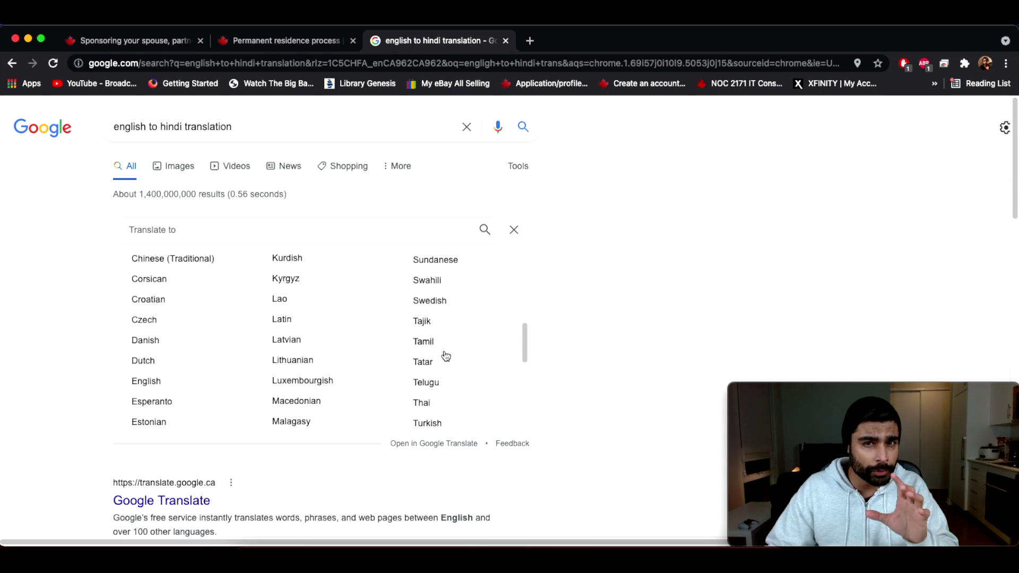
pyautogui.click(516, 230)
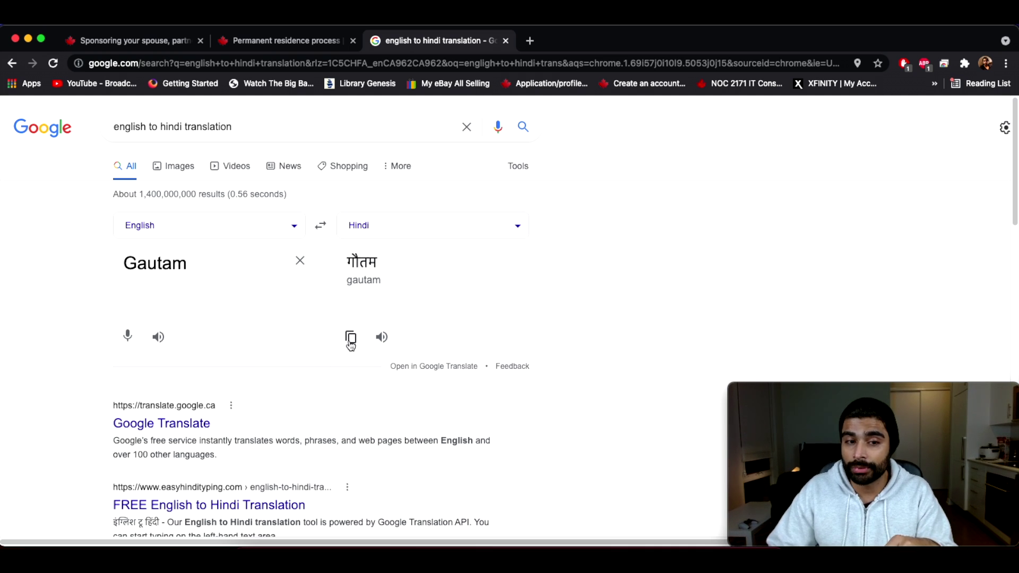
pyautogui.click(350, 336)
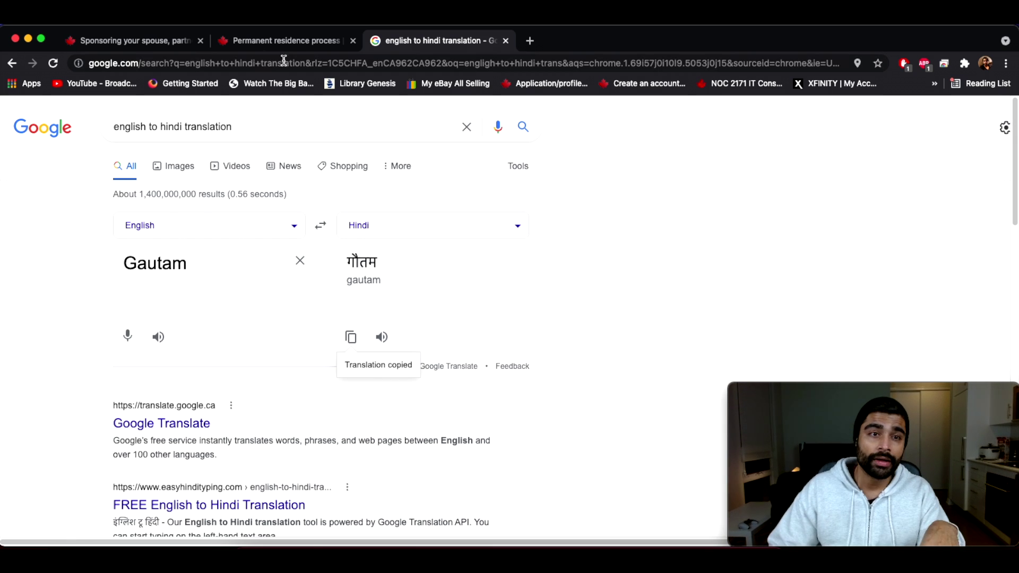
pyautogui.click(294, 42)
pyautogui.click(189, 370)
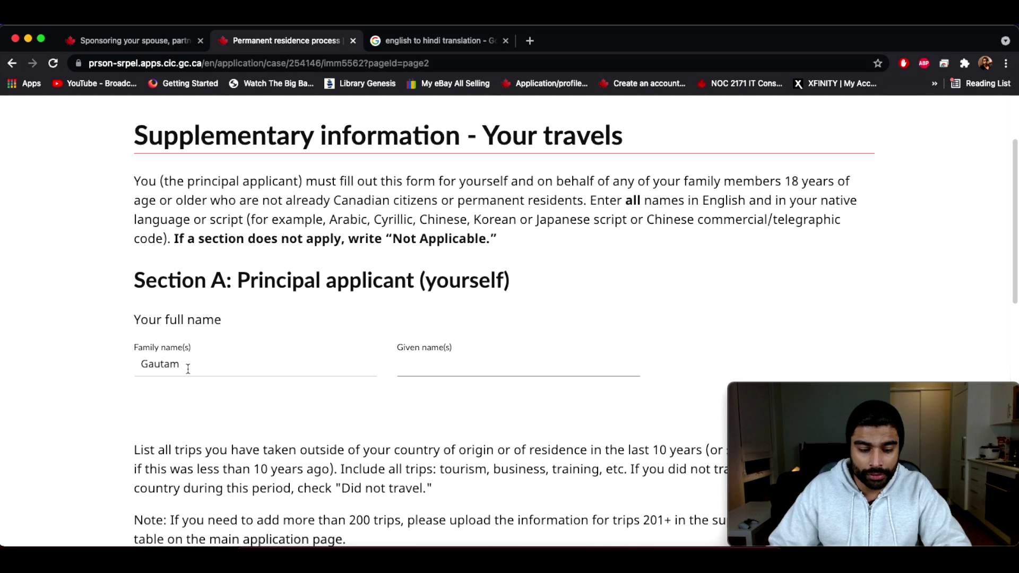
# Step: Paste the Hindi family name after the English one and enter the applicant's given name
pyautogui.press('super+v')
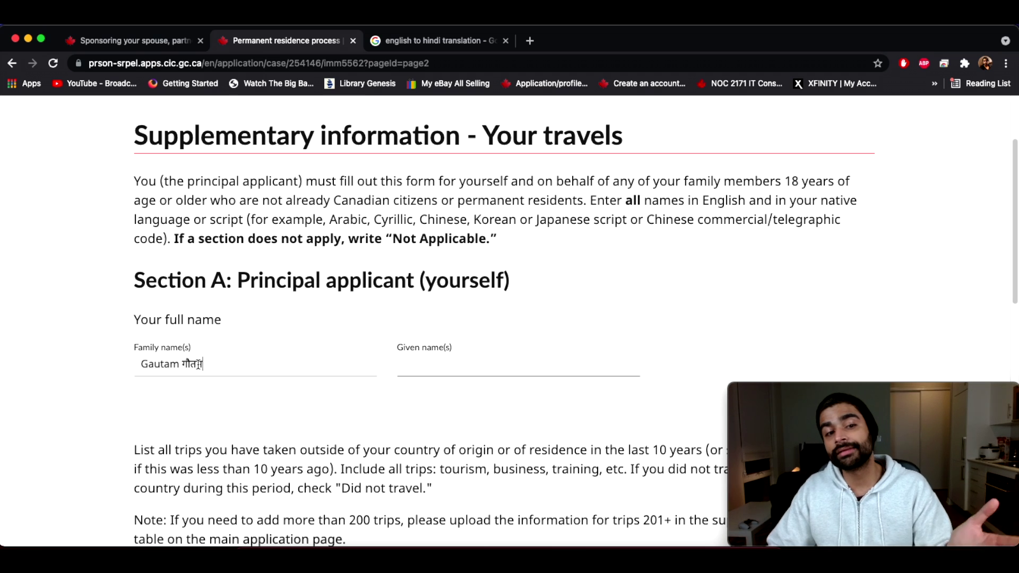
pyautogui.click(419, 366)
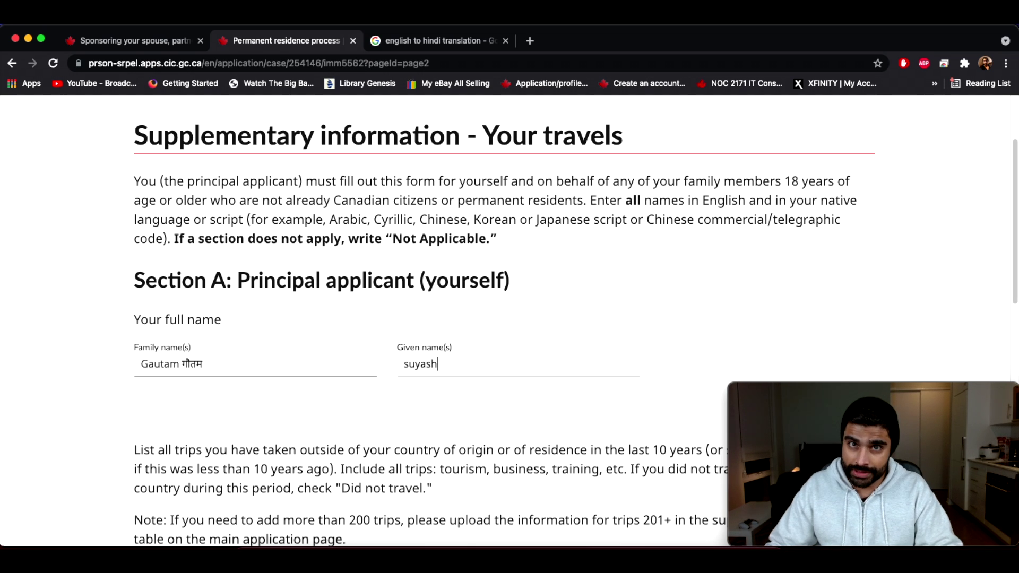
pyautogui.click(405, 42)
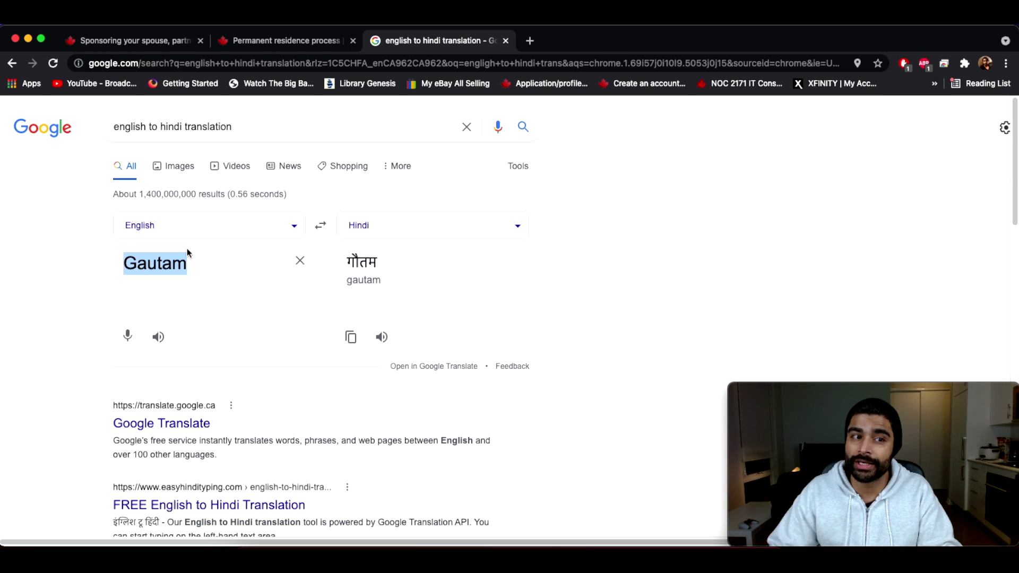
# Step: Translate the given name into Hindi and paste it after the English given name
pyautogui.click(185, 229)
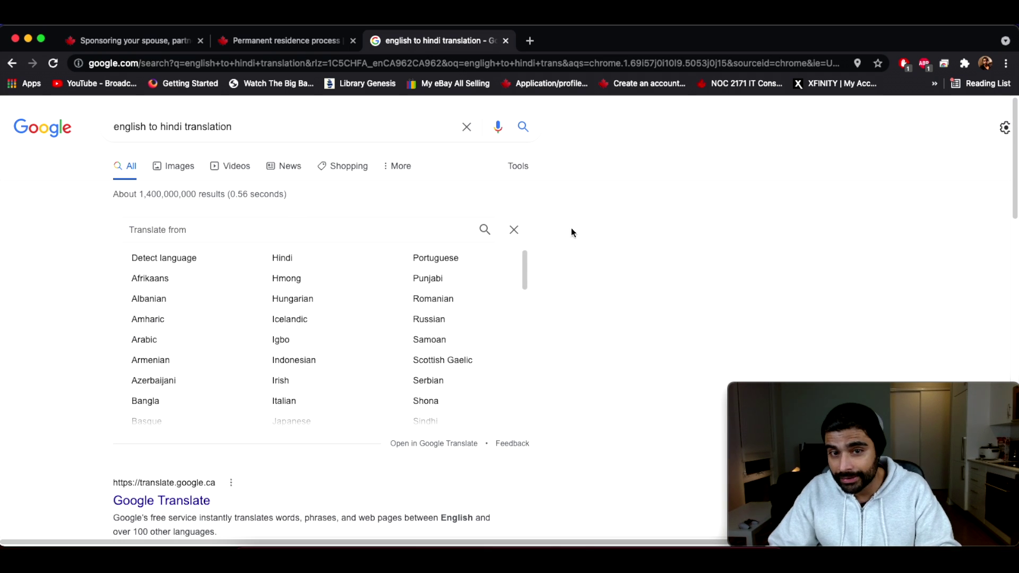
pyautogui.click(514, 231)
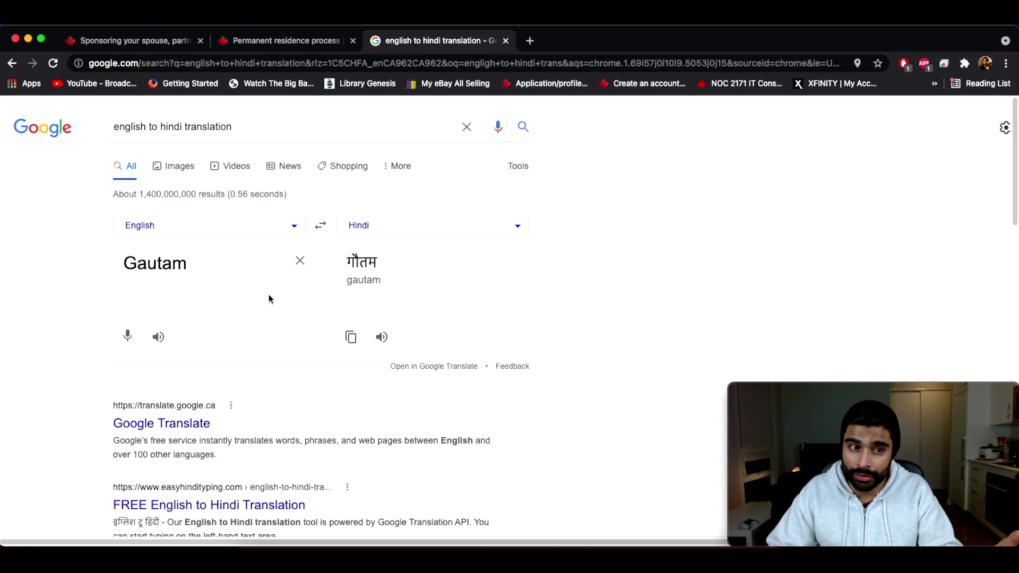
pyautogui.doubleClick(207, 262)
pyautogui.press('BackSpace')
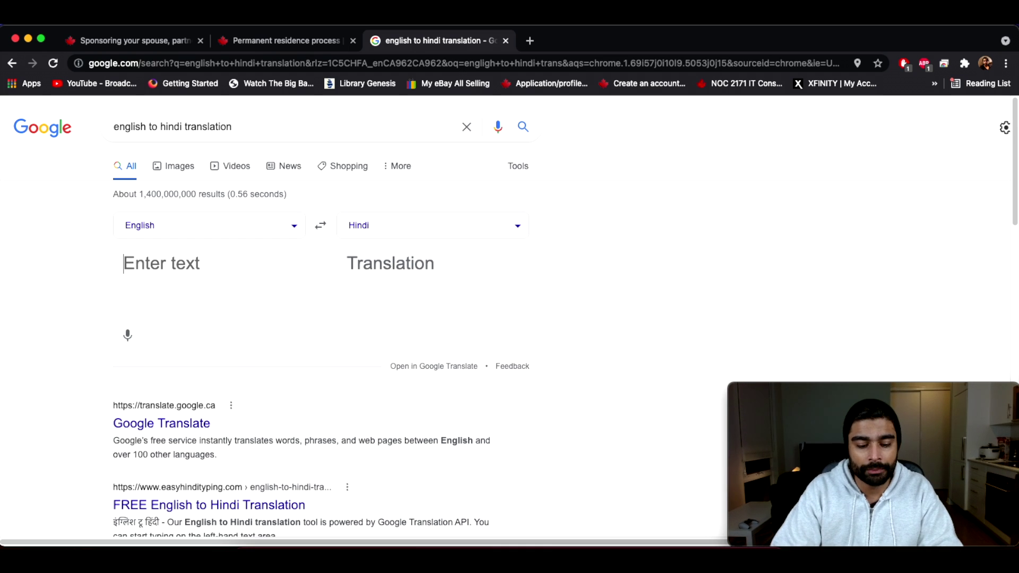
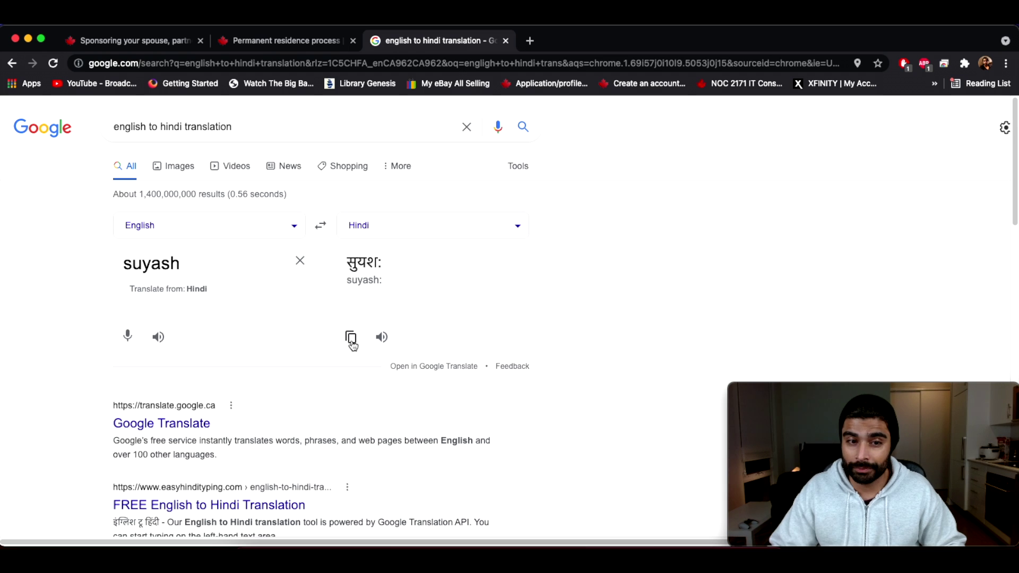
pyautogui.click(352, 345)
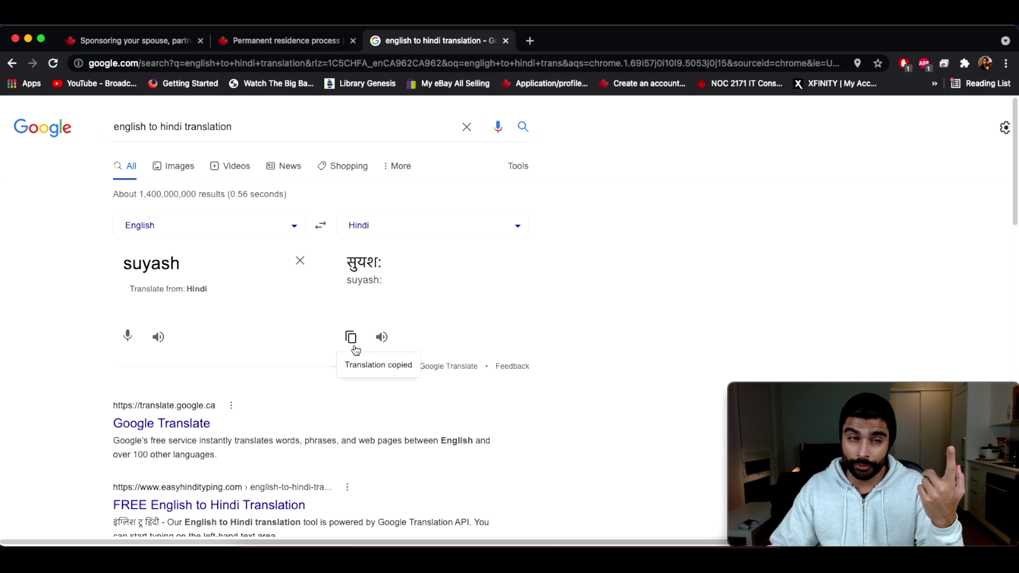
pyautogui.click(281, 46)
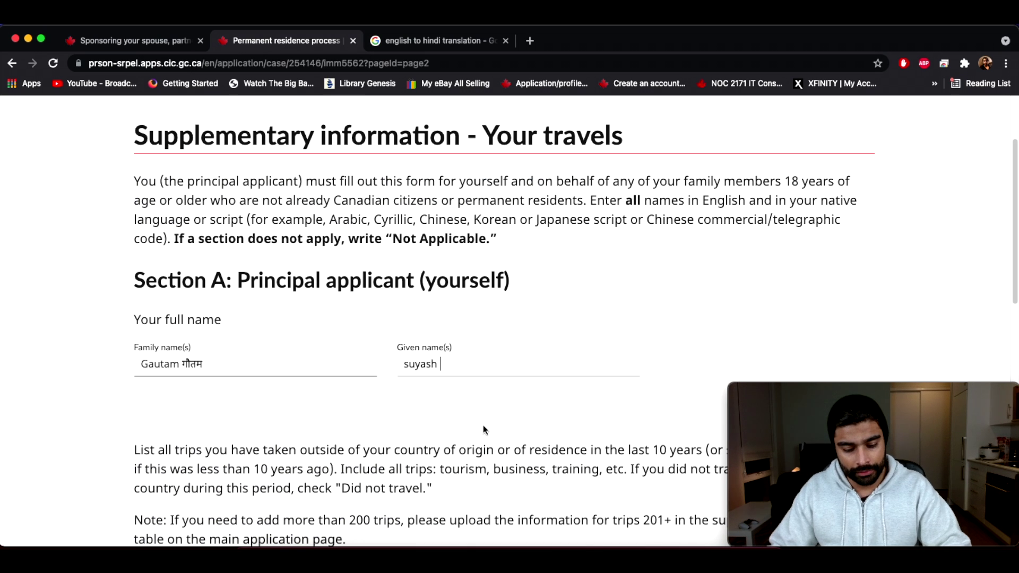
pyautogui.press('super+v')
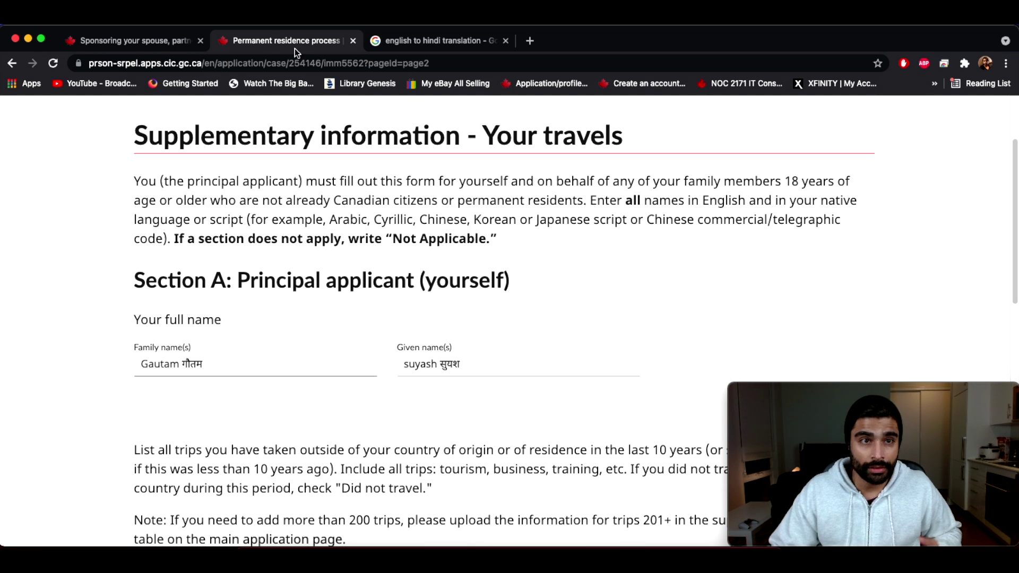
pyautogui.click(432, 40)
pyautogui.click(527, 232)
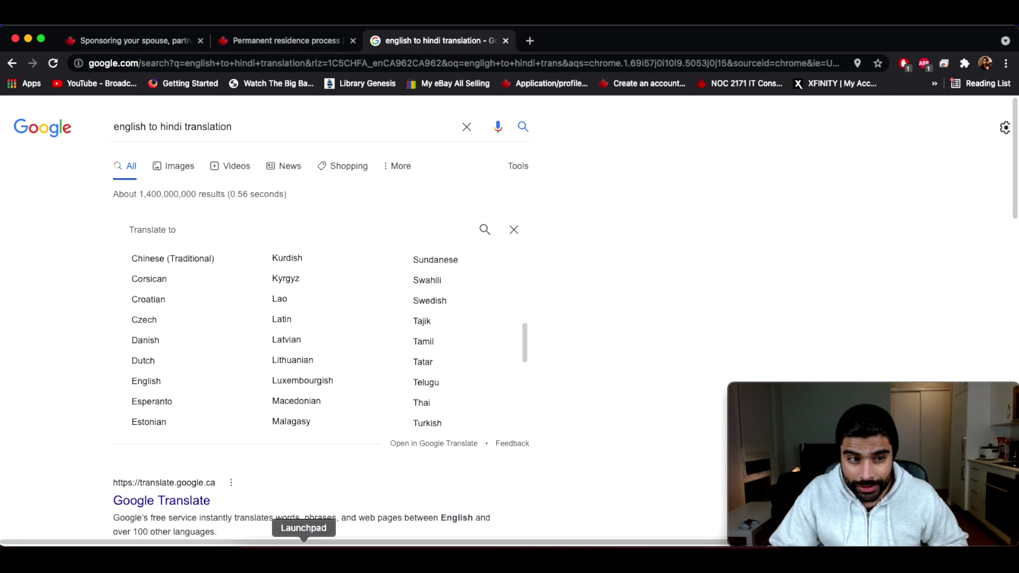
pyautogui.click(515, 230)
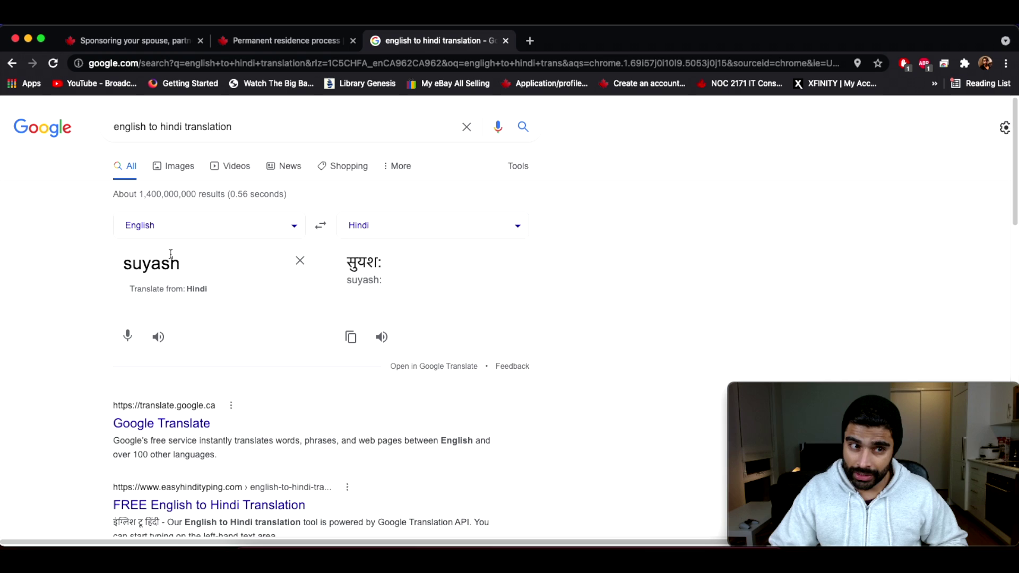
pyautogui.click(513, 224)
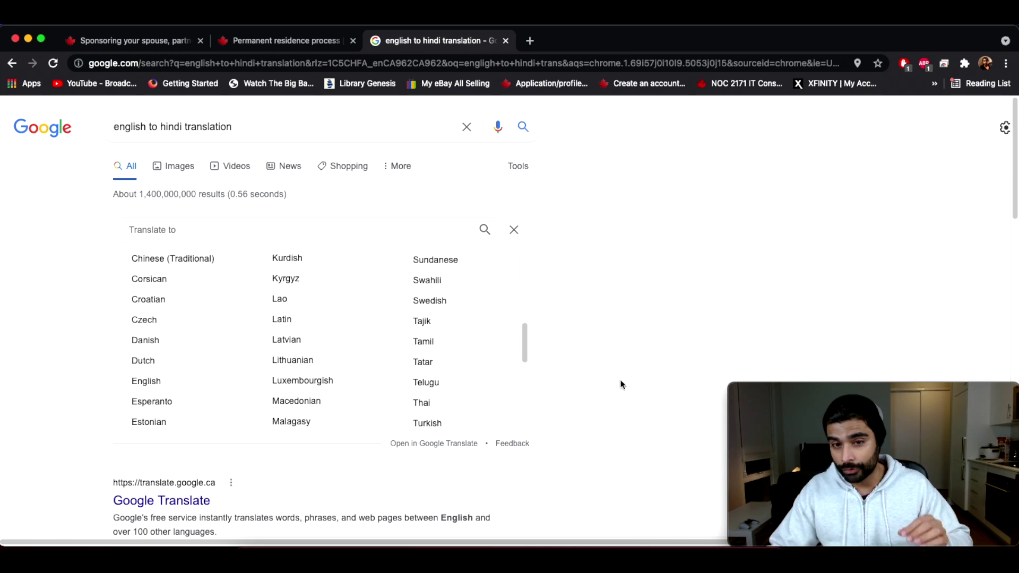
pyautogui.click(514, 229)
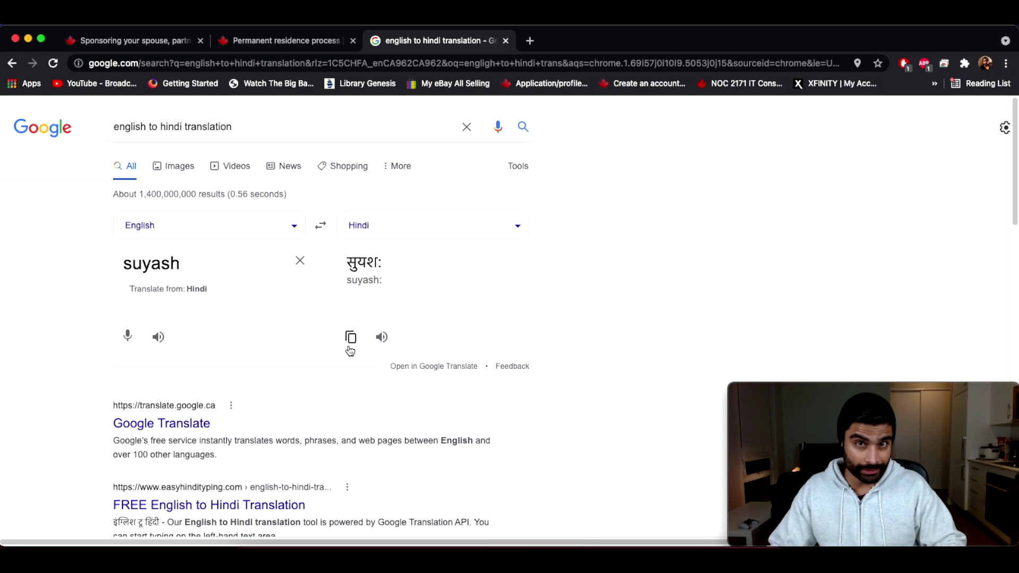
pyautogui.click(281, 41)
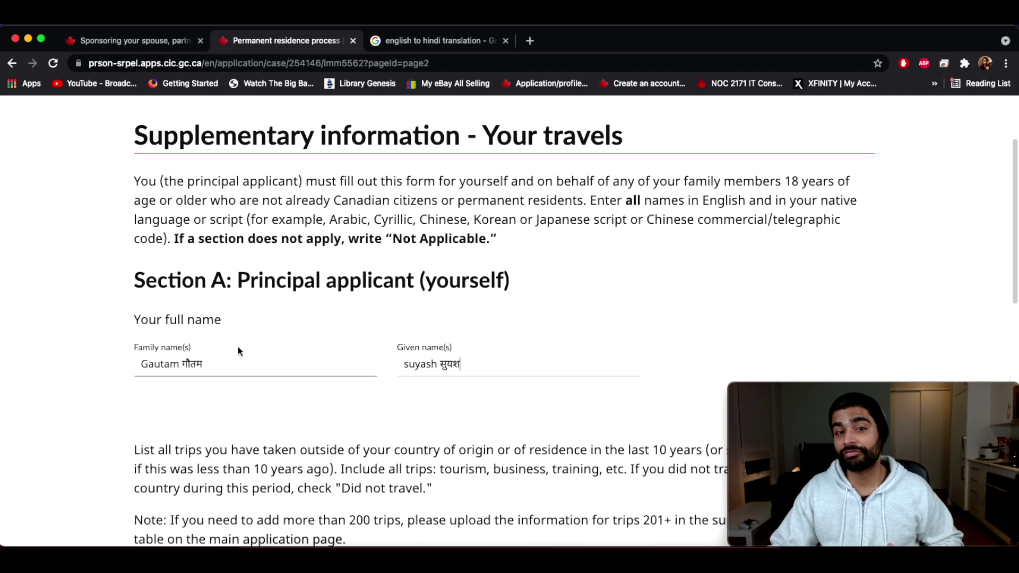
# Step: Scroll down the travels form and highlight the note about the supporting documents table
pyautogui.scroll(-3, 263, 345)
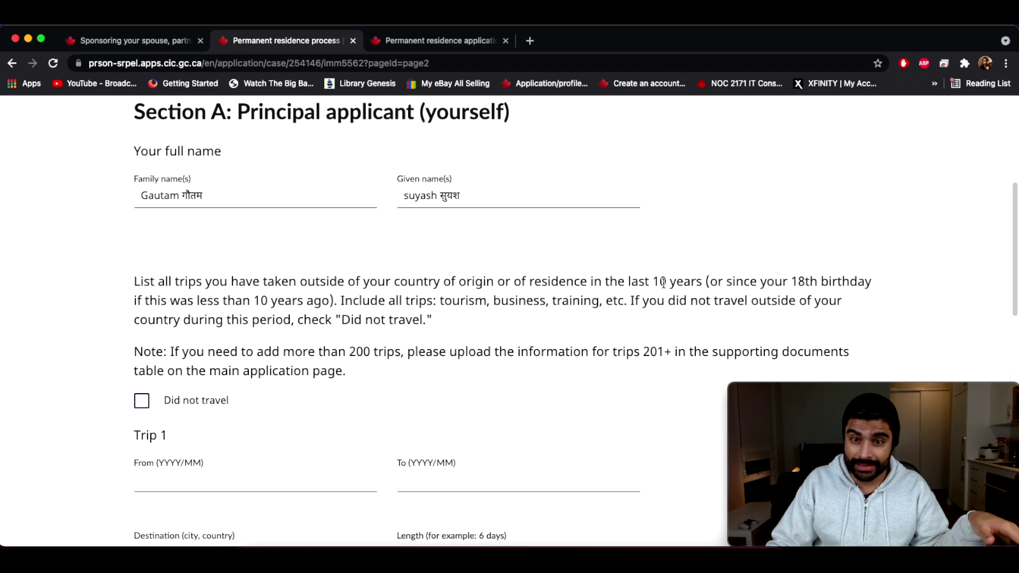
pyautogui.scroll(-1, 389, 337)
pyautogui.scroll(-1, 390, 333)
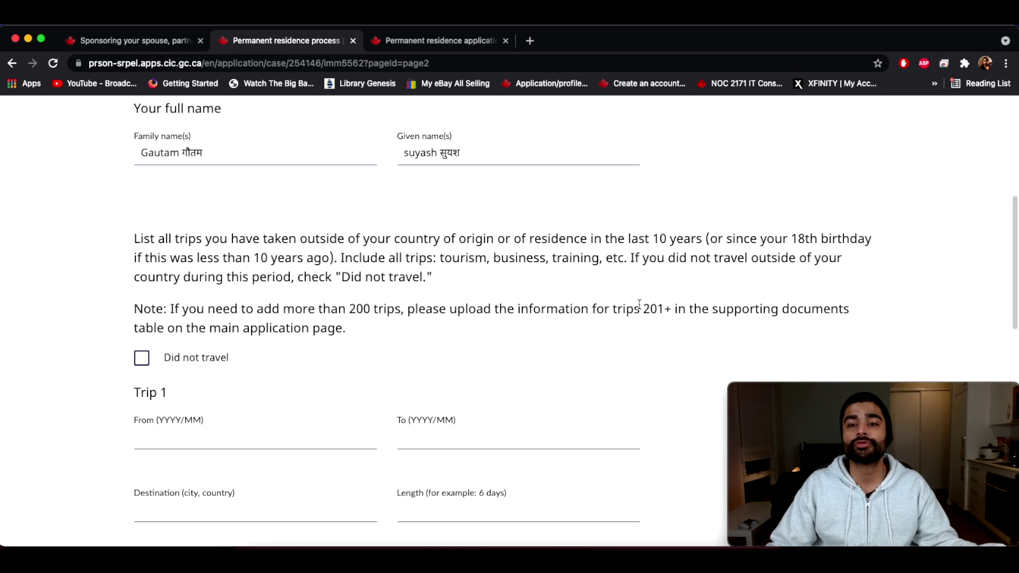
pyautogui.moveTo(676, 309); pyautogui.dragTo(855, 309)
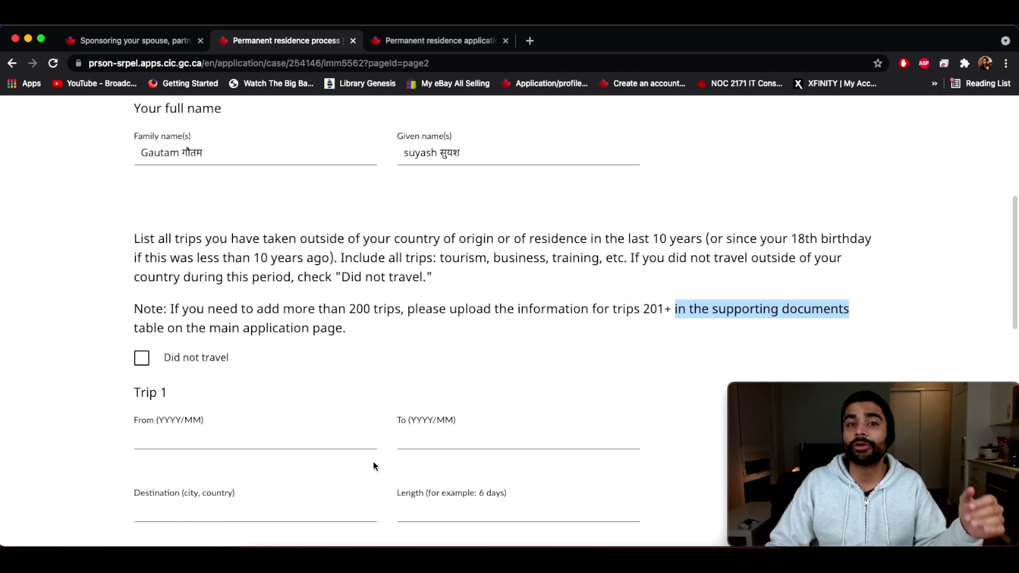
pyautogui.click(412, 465)
pyautogui.scroll(-2, 446, 268)
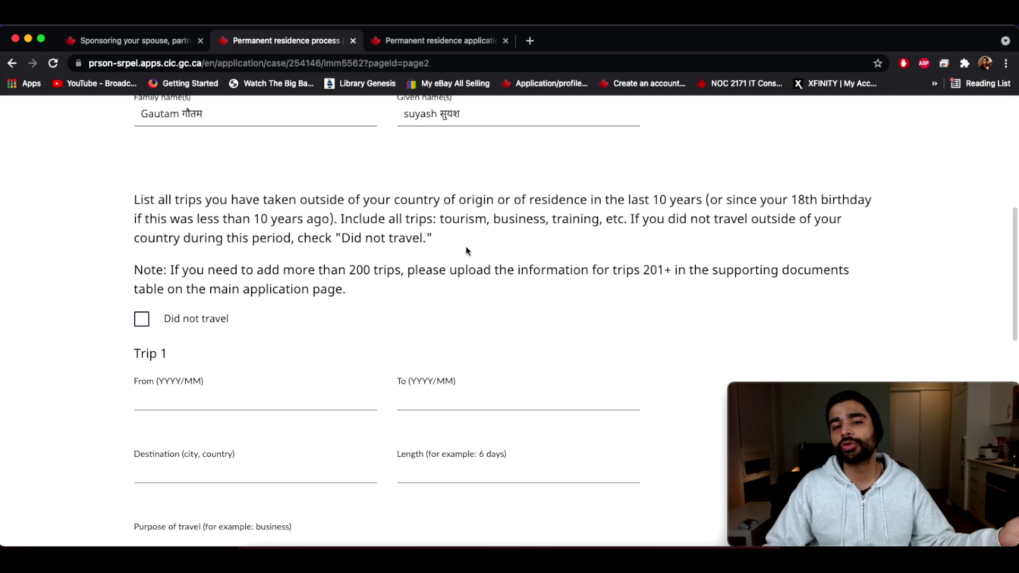
# Step: On the main application page, set the supporting document type to Other
pyautogui.click(389, 42)
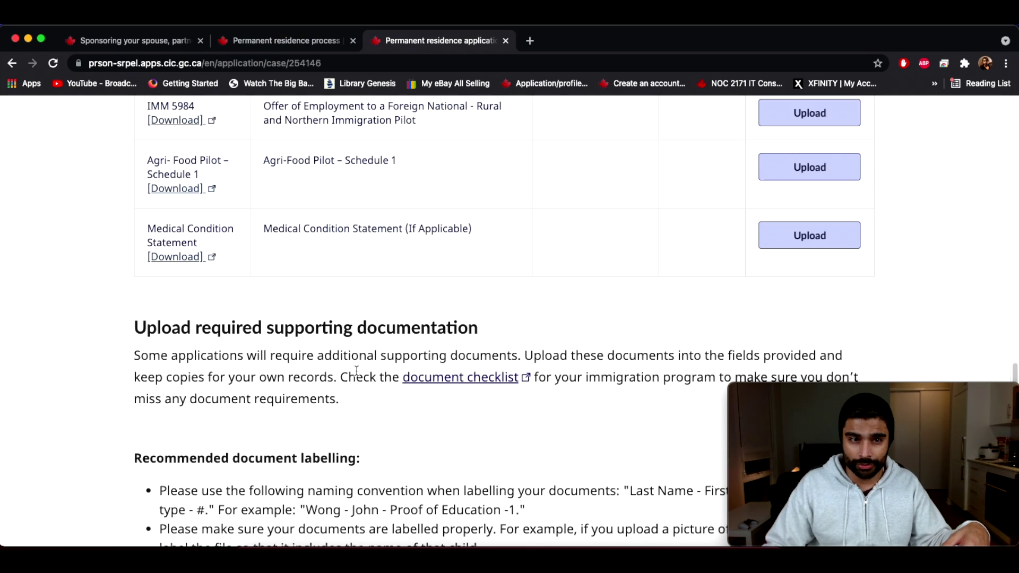
pyautogui.scroll(-3, 250, 335)
pyautogui.moveTo(134, 227); pyautogui.dragTo(599, 220)
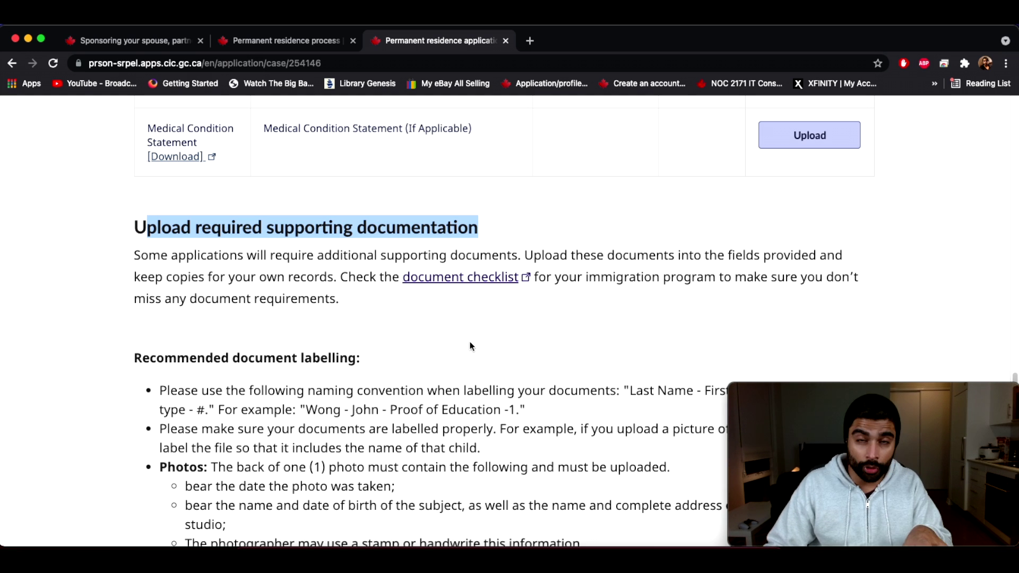
pyautogui.scroll(-6, 477, 344)
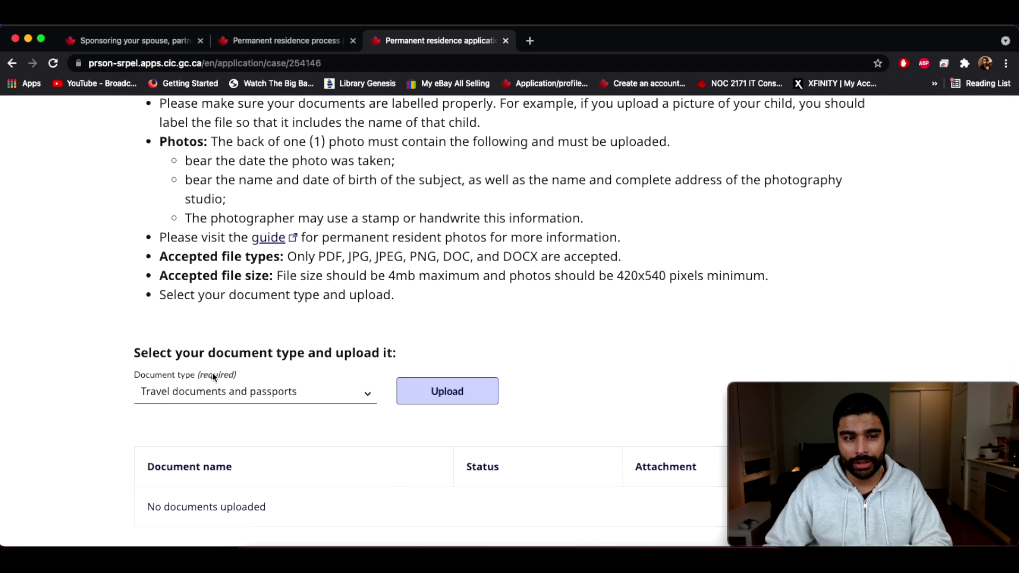
pyautogui.click(272, 391)
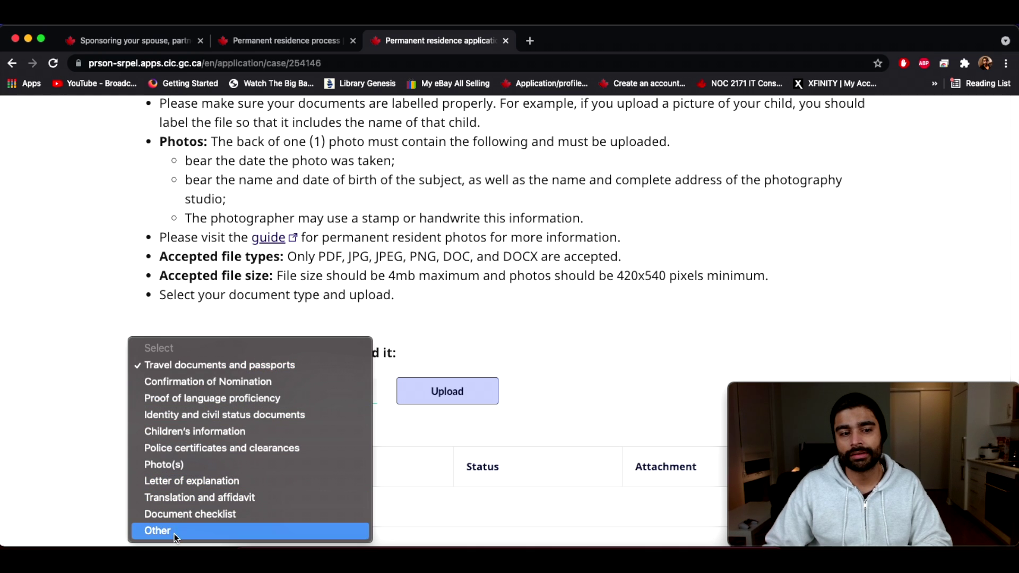
pyautogui.click(175, 533)
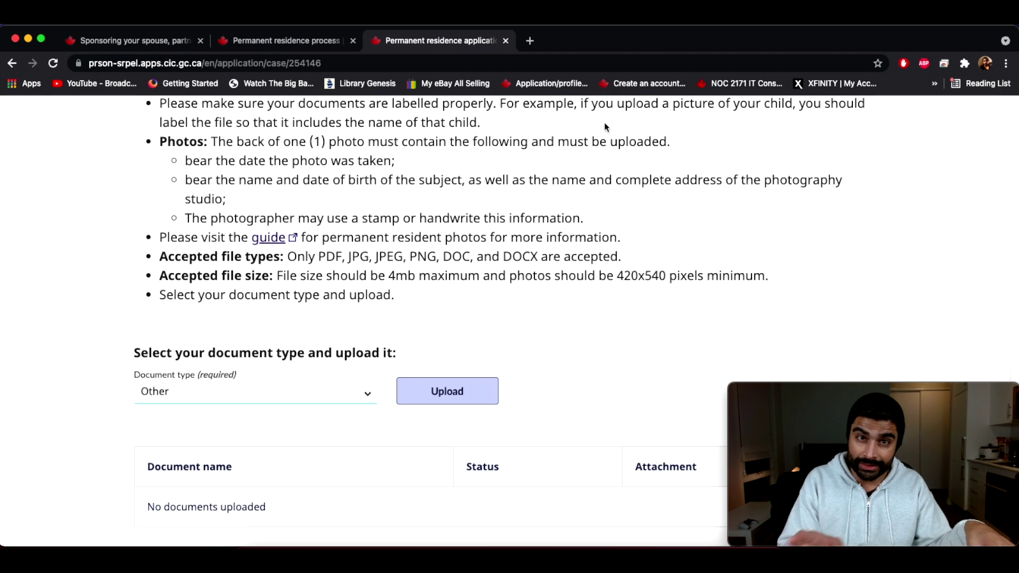
pyautogui.click(338, 42)
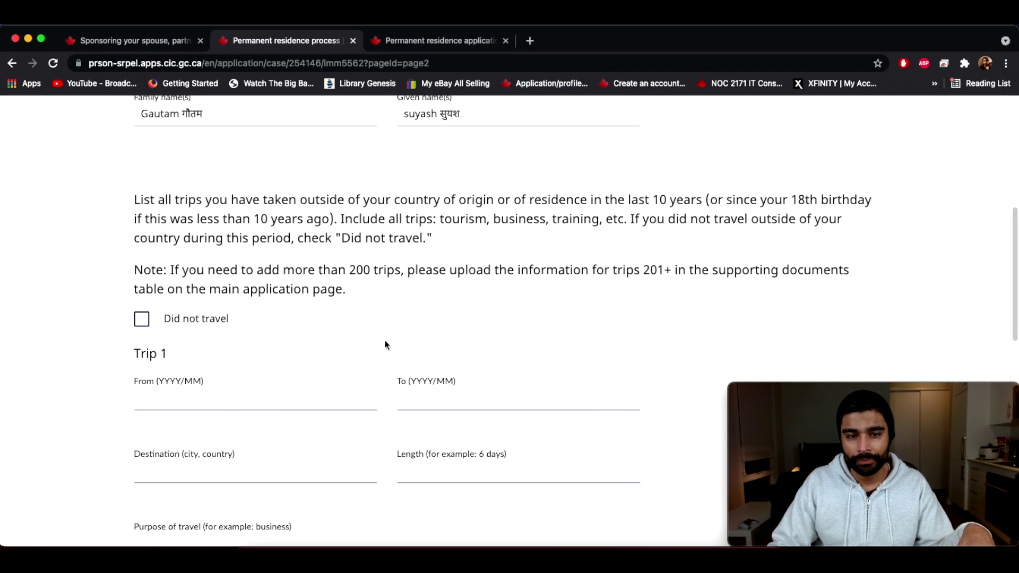
pyautogui.scroll(-3, 385, 345)
pyautogui.scroll(2, 182, 239)
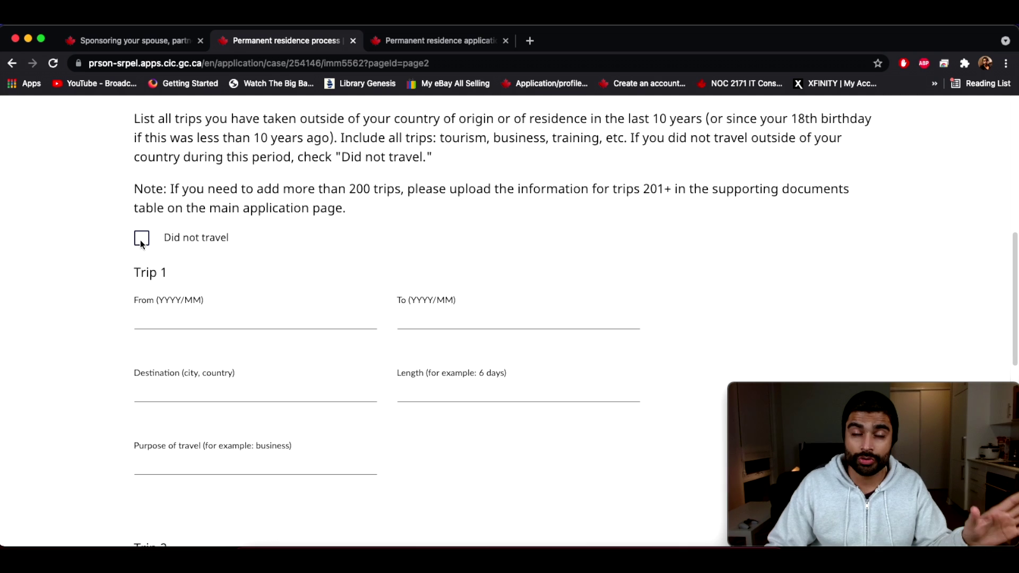
pyautogui.click(142, 239)
pyautogui.scroll(-5, 581, 312)
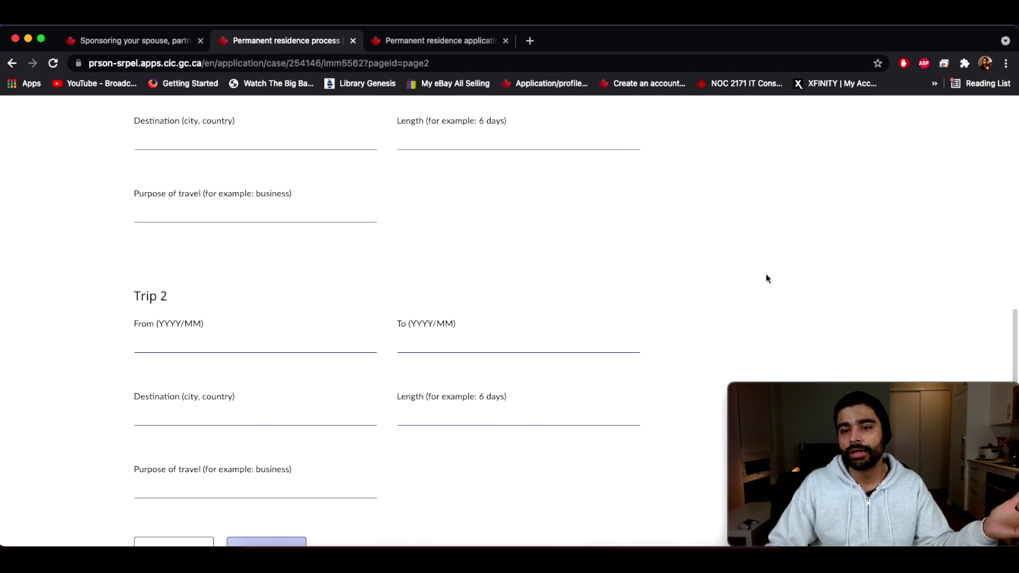
pyautogui.scroll(-5, 766, 279)
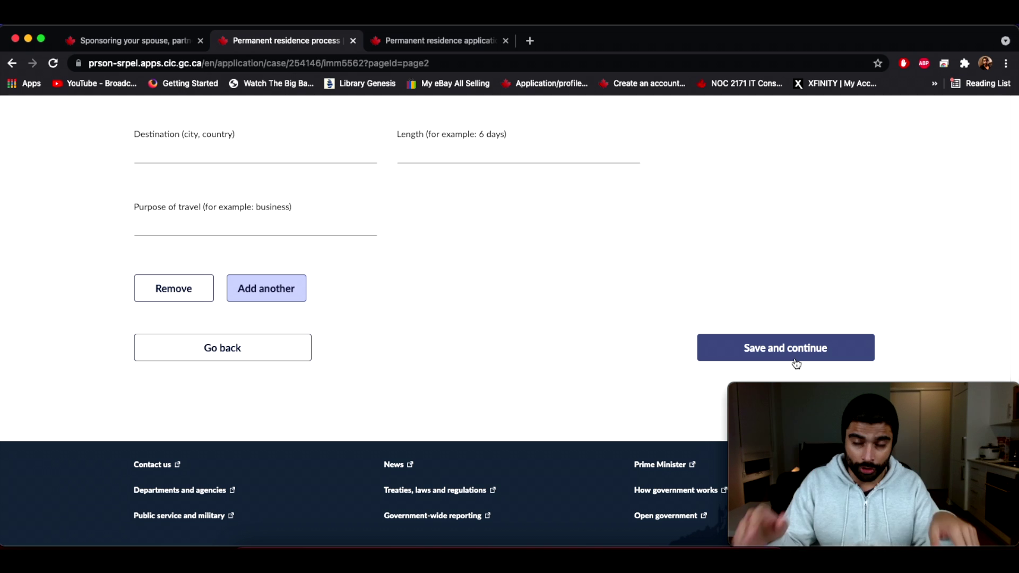
pyautogui.scroll(5, 680, 320)
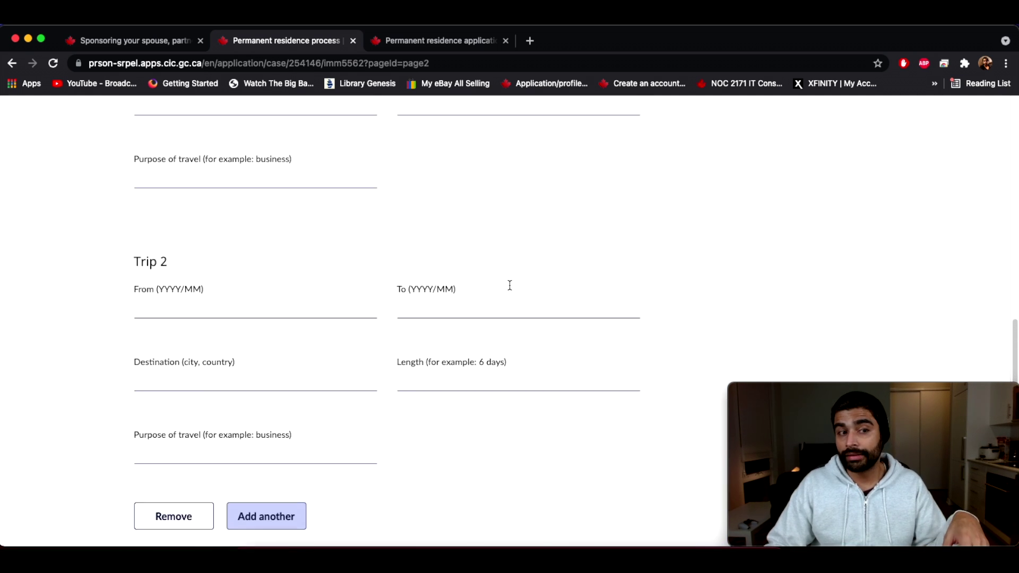
pyautogui.scroll(5, 423, 320)
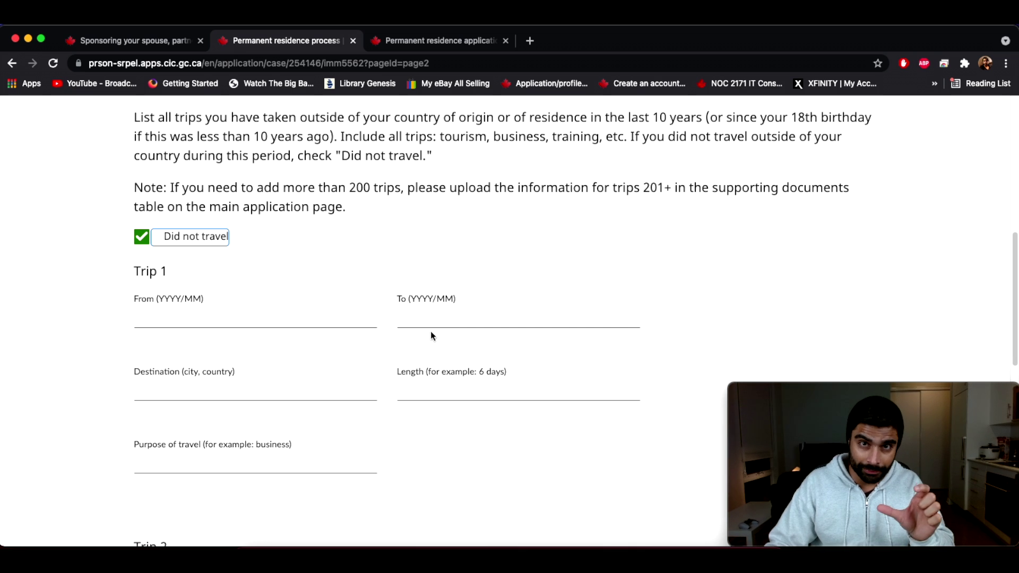
pyautogui.scroll(-1, 431, 330)
pyautogui.scroll(5, 431, 330)
pyautogui.scroll(-5, 431, 330)
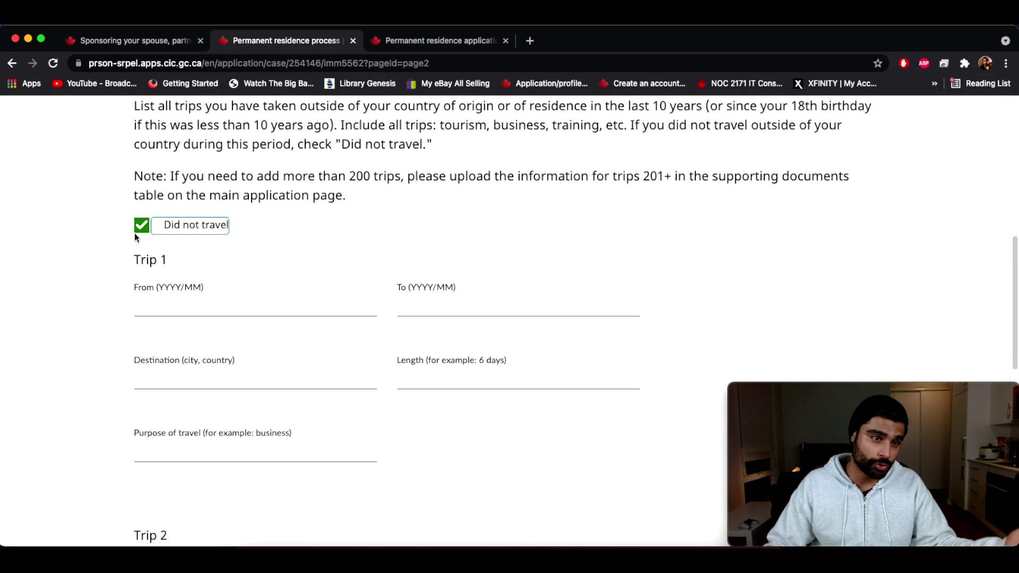
pyautogui.click(141, 225)
pyautogui.click(175, 305)
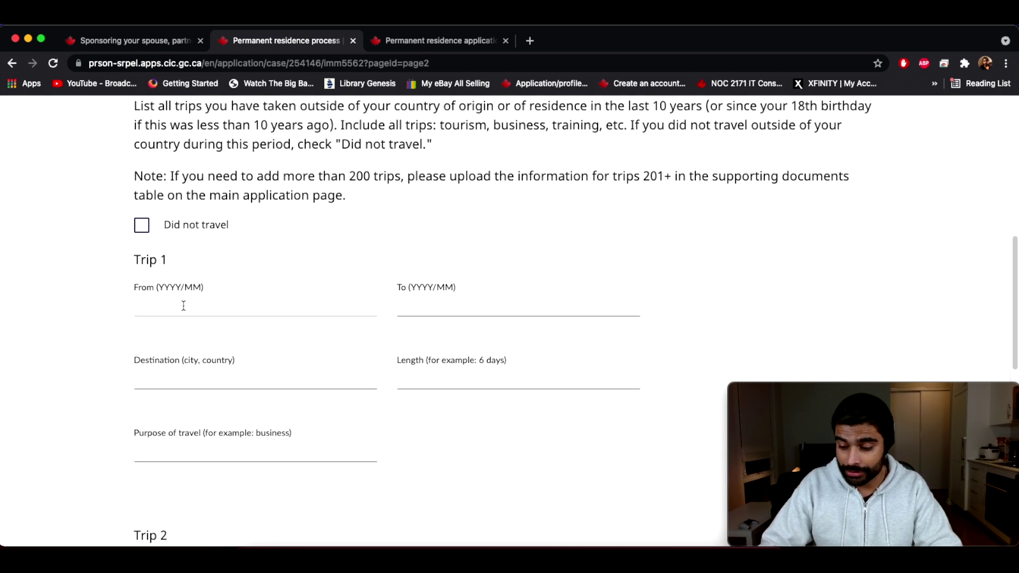
# Step: Set Trip 1 from 2020/04 to 2020/04 with destination Madrid, Spain
pyautogui.write('2020/')
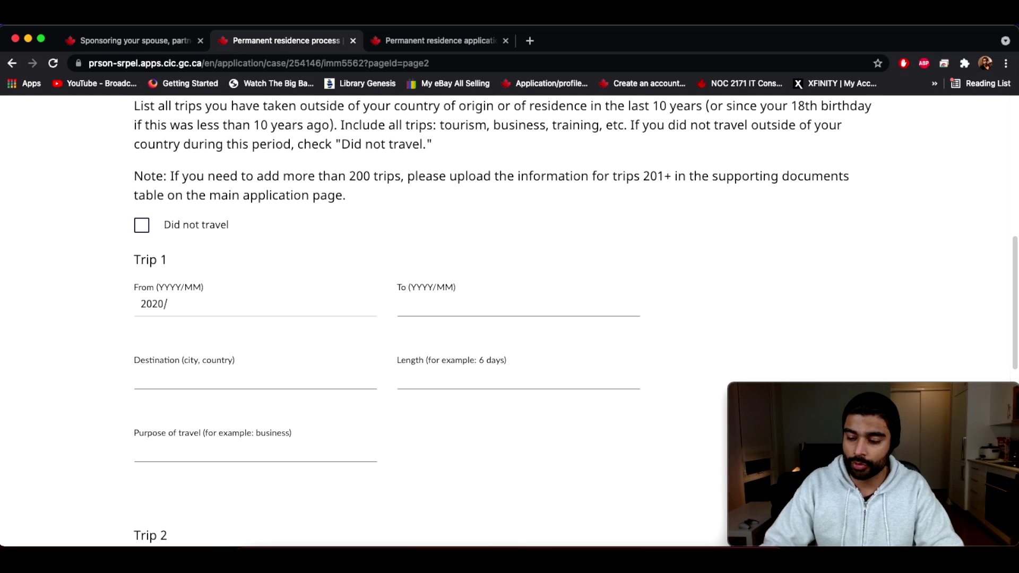
pyautogui.write('04')
pyautogui.click(418, 301)
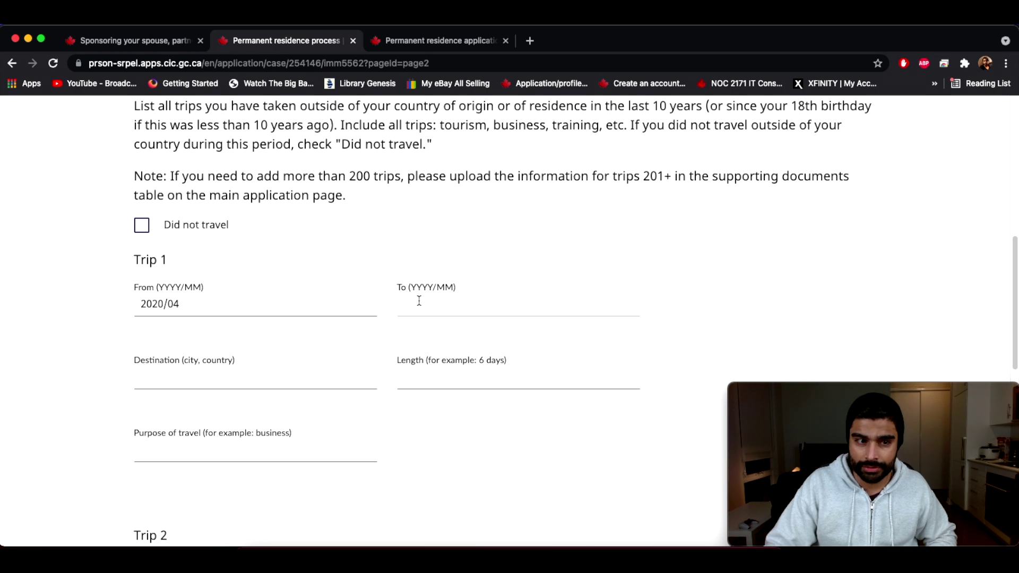
pyautogui.write('2020/')
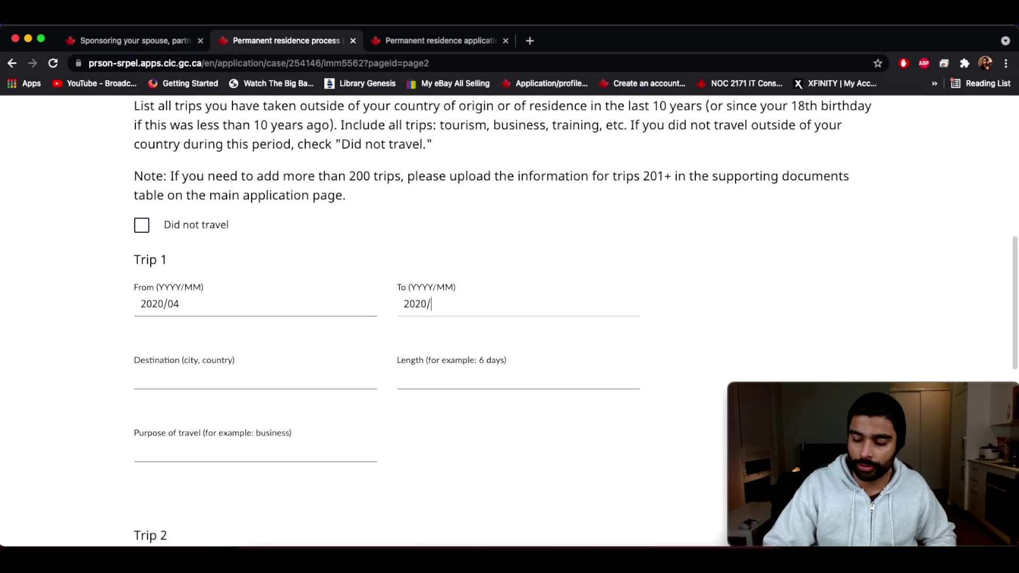
pyautogui.write('04')
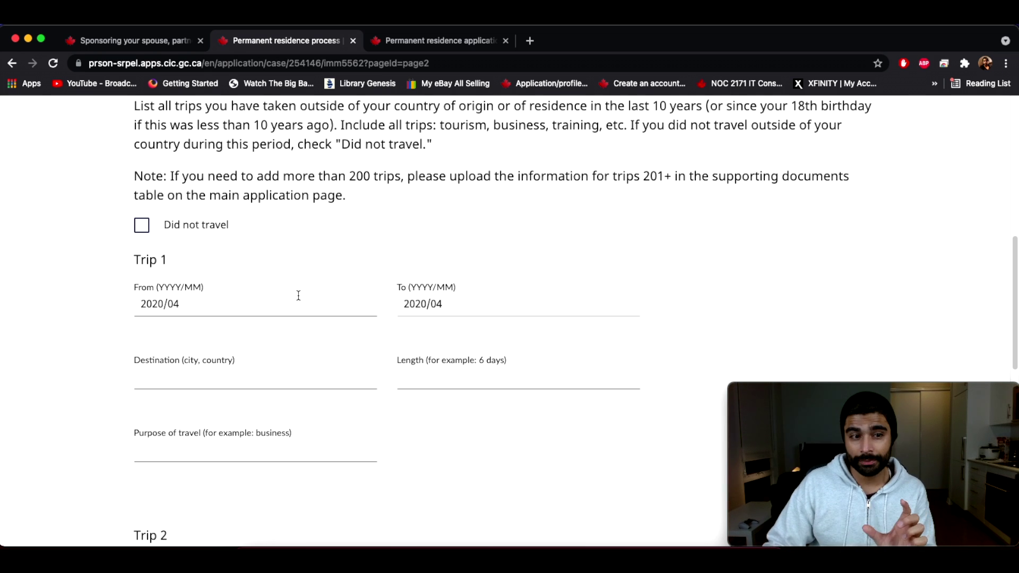
pyautogui.press('Tab')
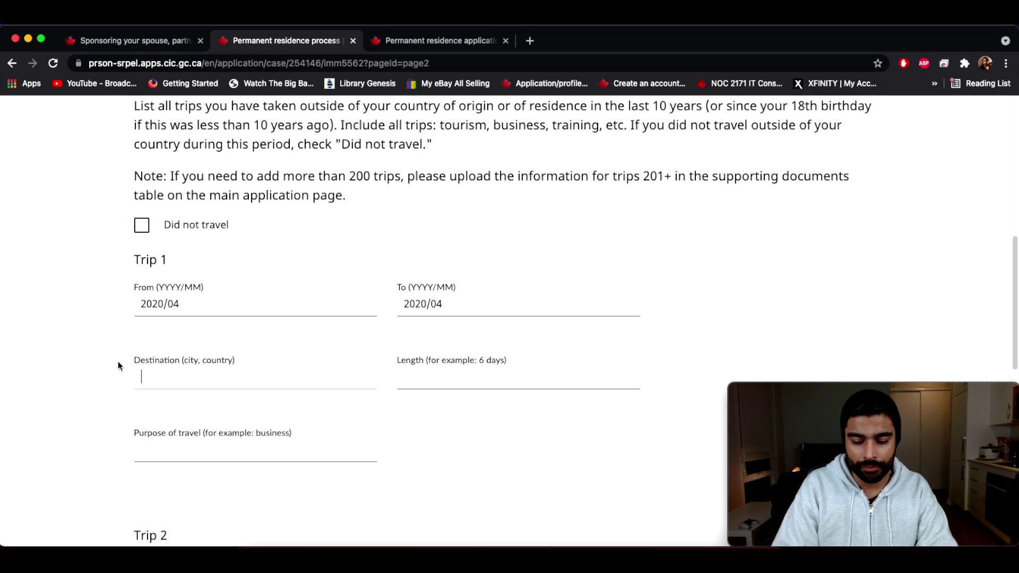
pyautogui.write('Madrid, Spai')
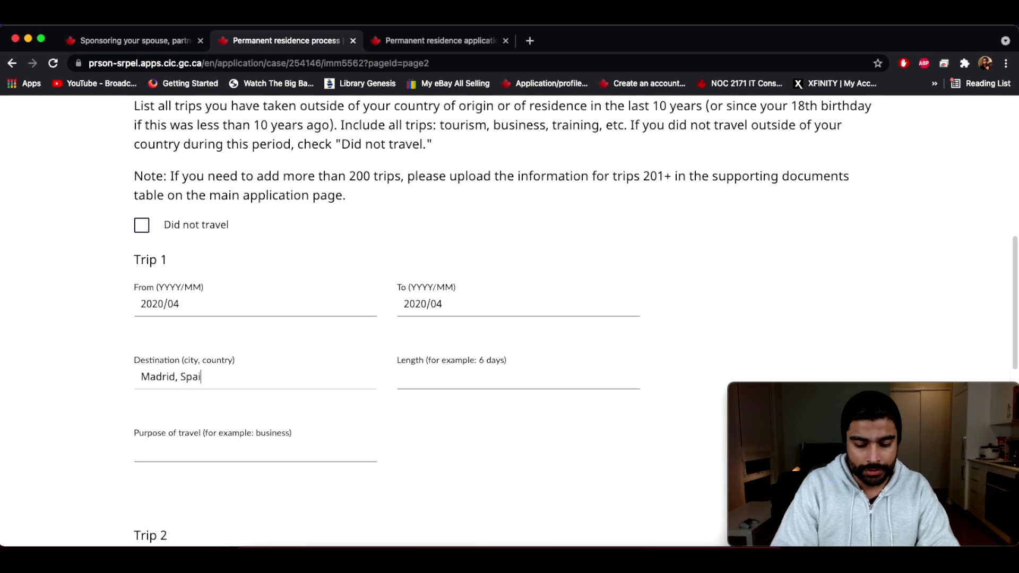
pyautogui.write('n')
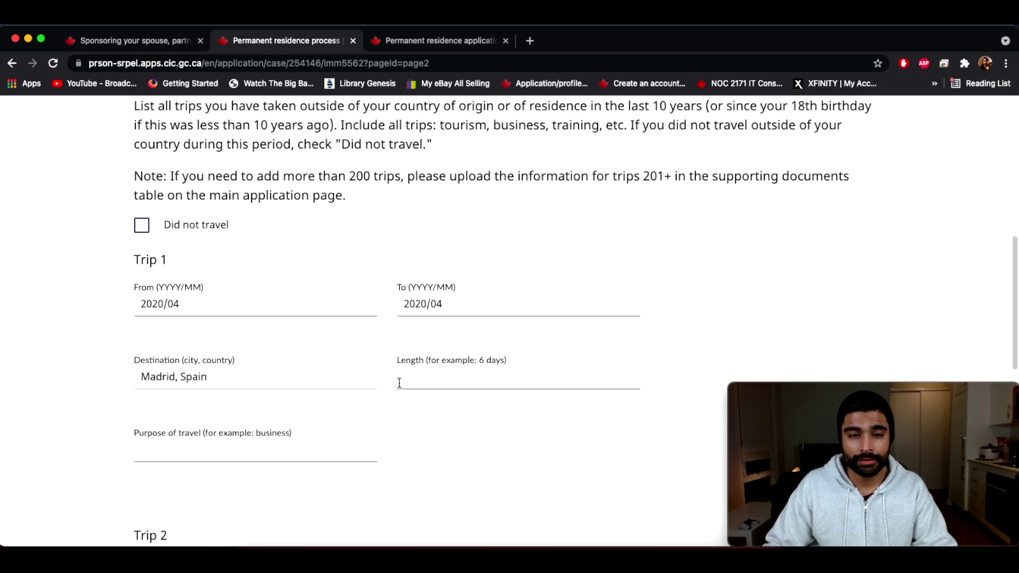
# Step: Enter a trip length of 6 days and Tourism as the purpose of travel
pyautogui.click(405, 381)
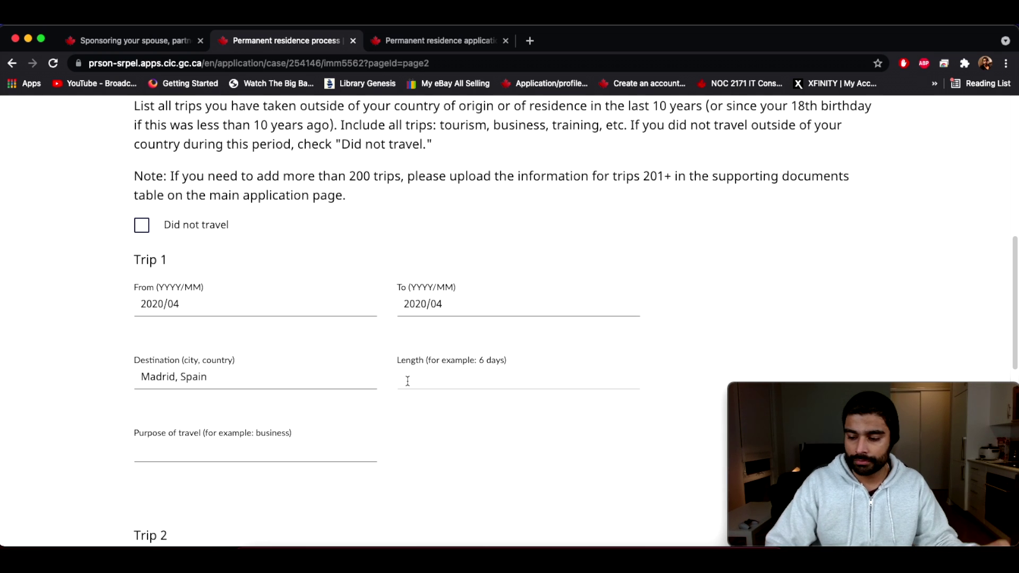
pyautogui.write('6 days')
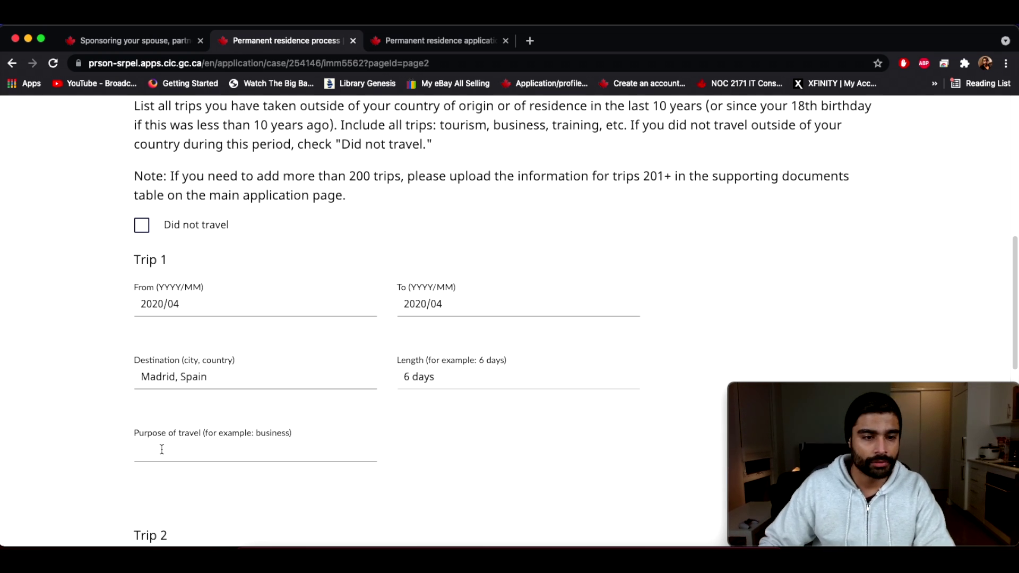
pyautogui.click(163, 452)
pyautogui.write('Tourism')
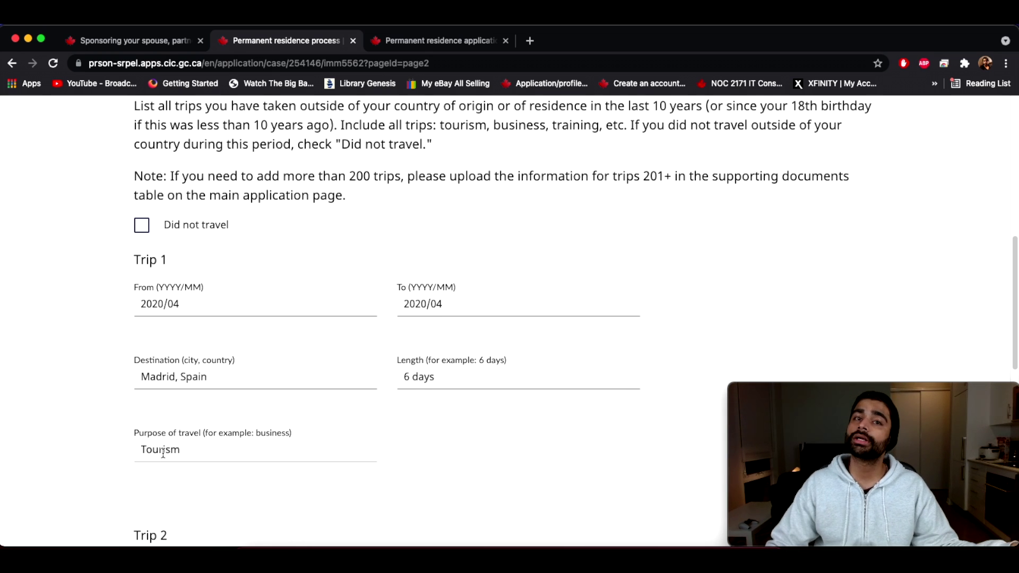
pyautogui.scroll(-5, 371, 344)
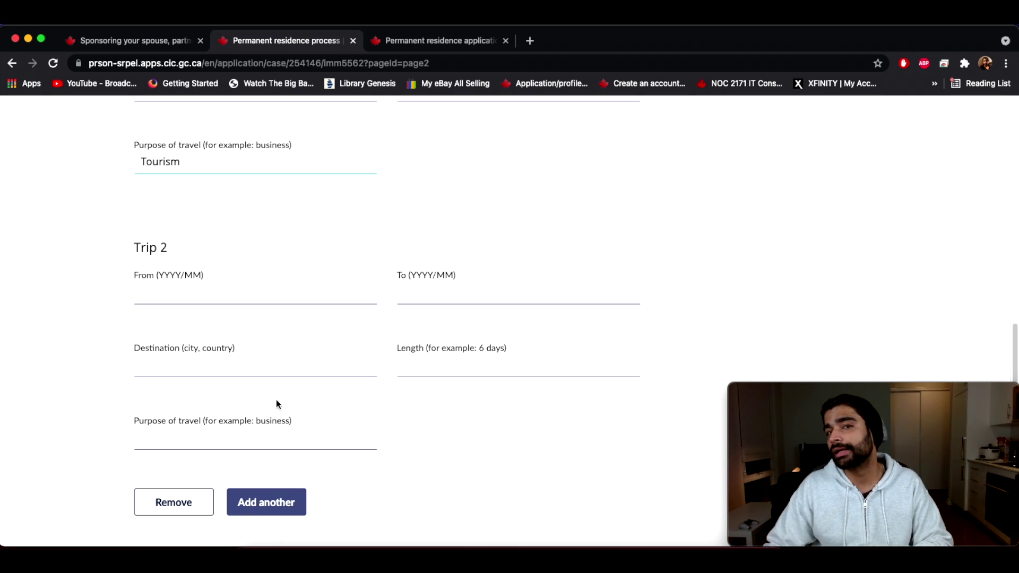
pyautogui.scroll(5, 464, 382)
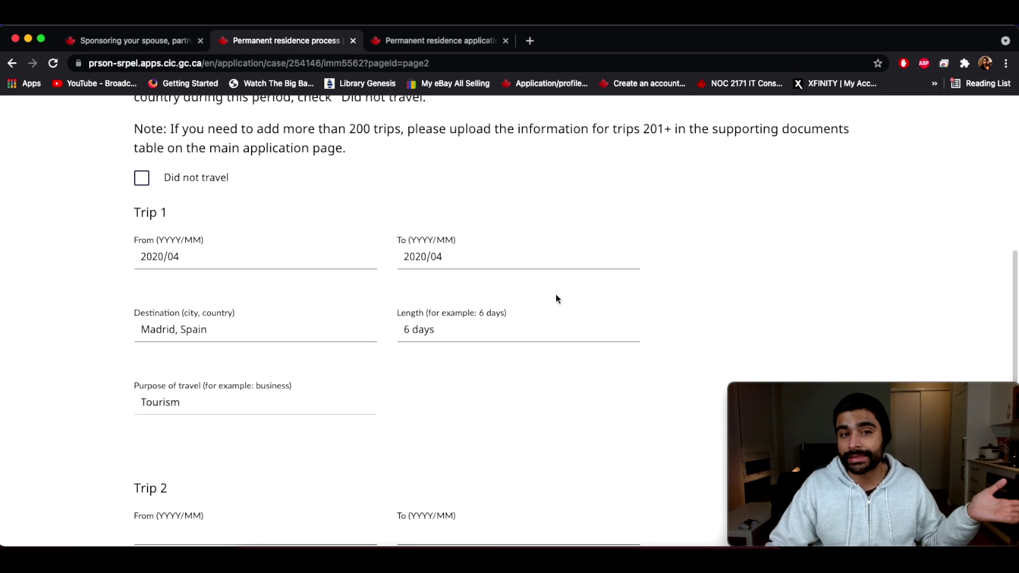
pyautogui.scroll(-2, 557, 297)
pyautogui.scroll(3, 559, 297)
pyautogui.scroll(2, 559, 298)
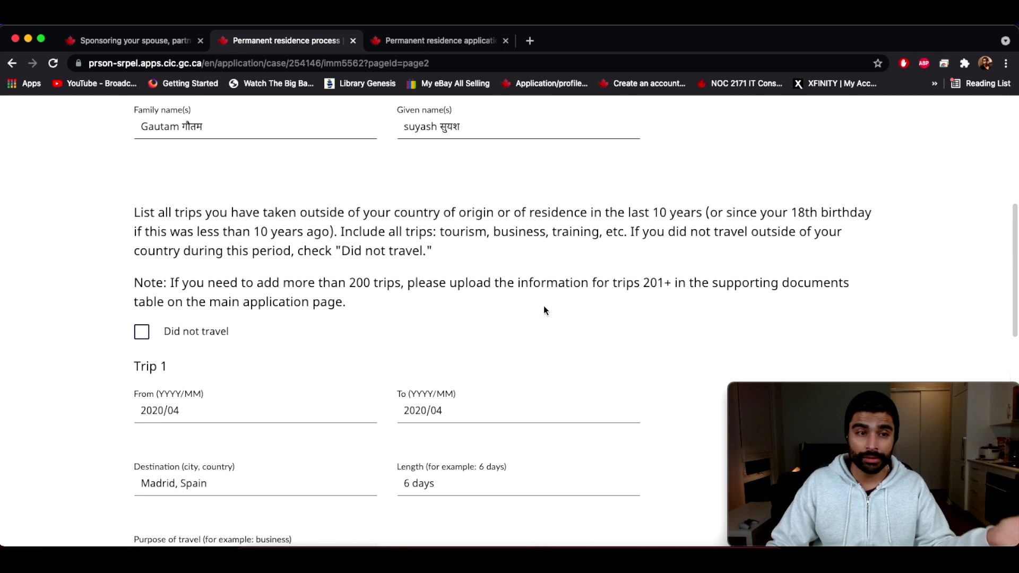
pyautogui.scroll(-4, 536, 318)
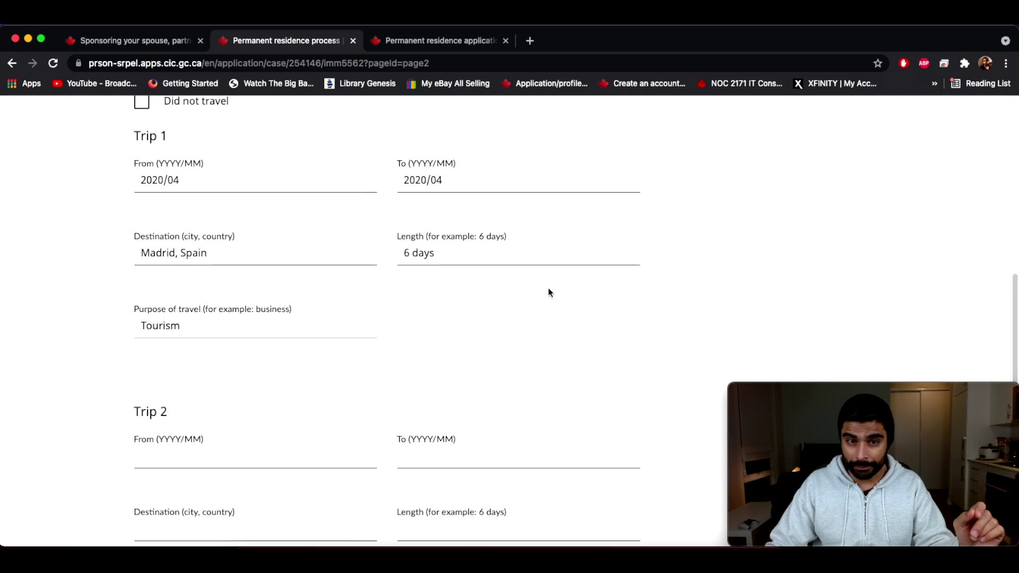
pyautogui.scroll(-7, 549, 291)
# Step: Save Trip 1, review Section B for the spouse, and continue to Section C
pyautogui.click(807, 321)
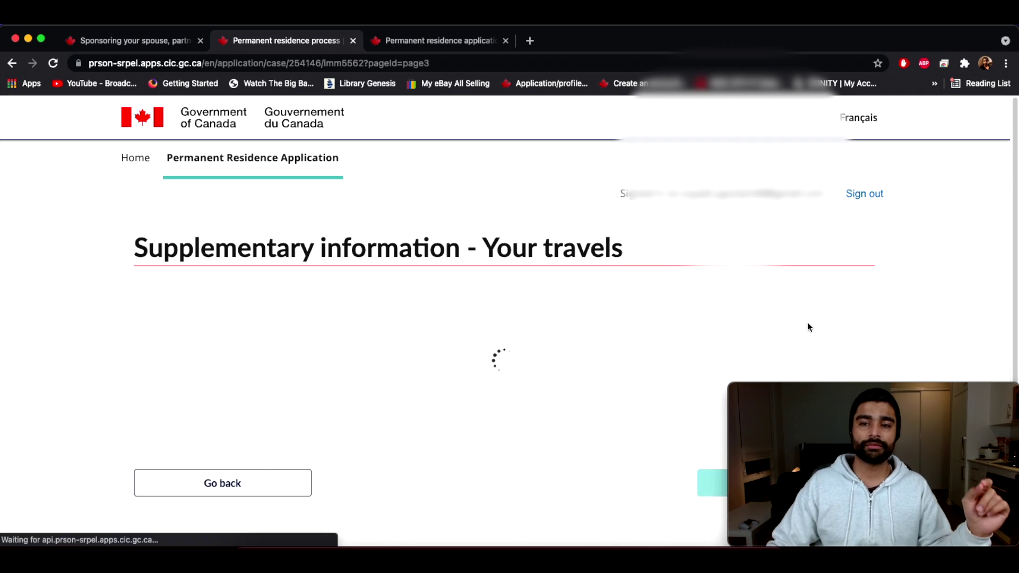
pyautogui.scroll(-5, 185, 417)
pyautogui.moveTo(134, 131); pyautogui.dragTo(644, 123)
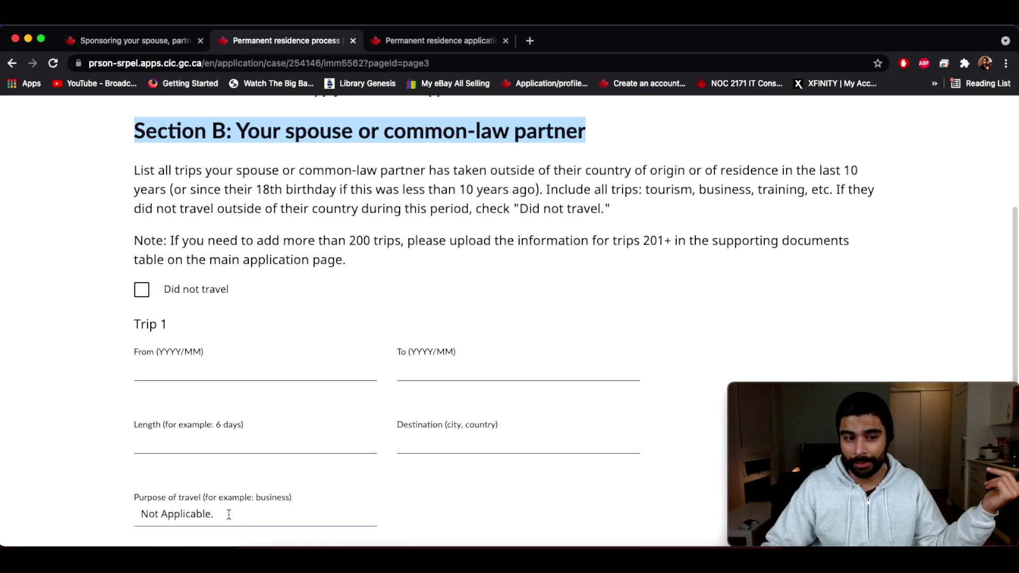
pyautogui.click(198, 387)
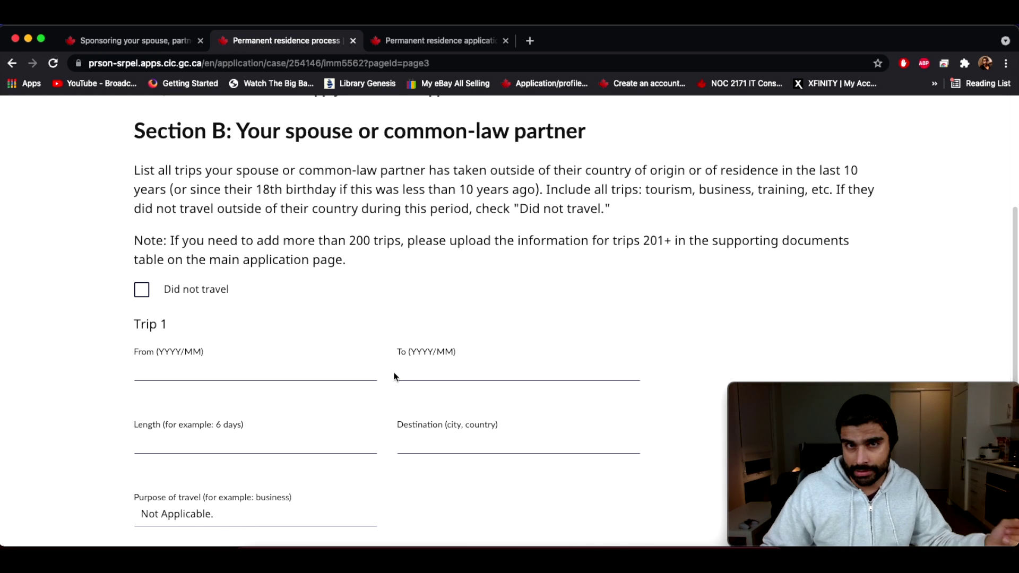
pyautogui.scroll(-6, 409, 366)
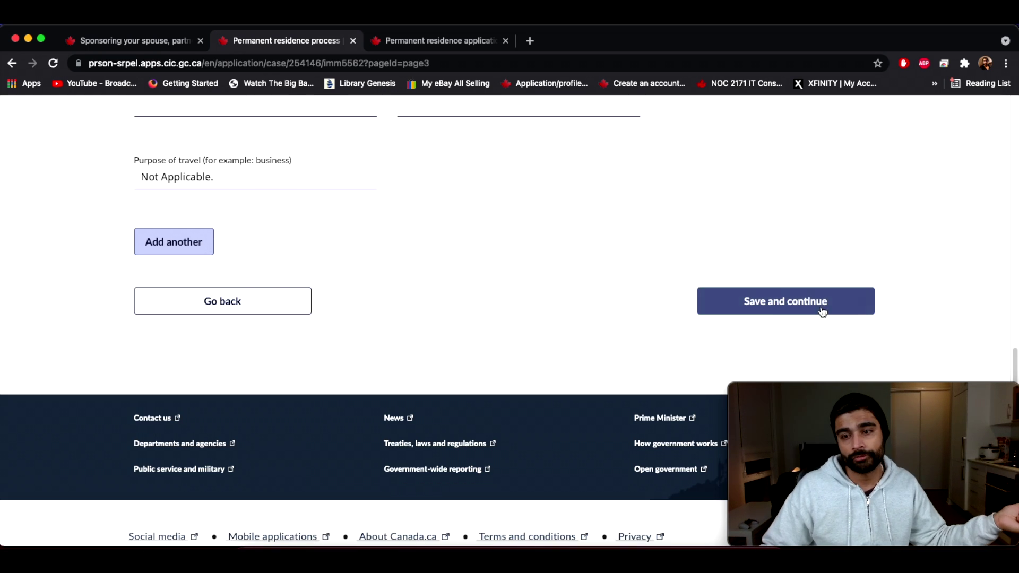
pyautogui.click(772, 302)
pyautogui.scroll(-2, 578, 352)
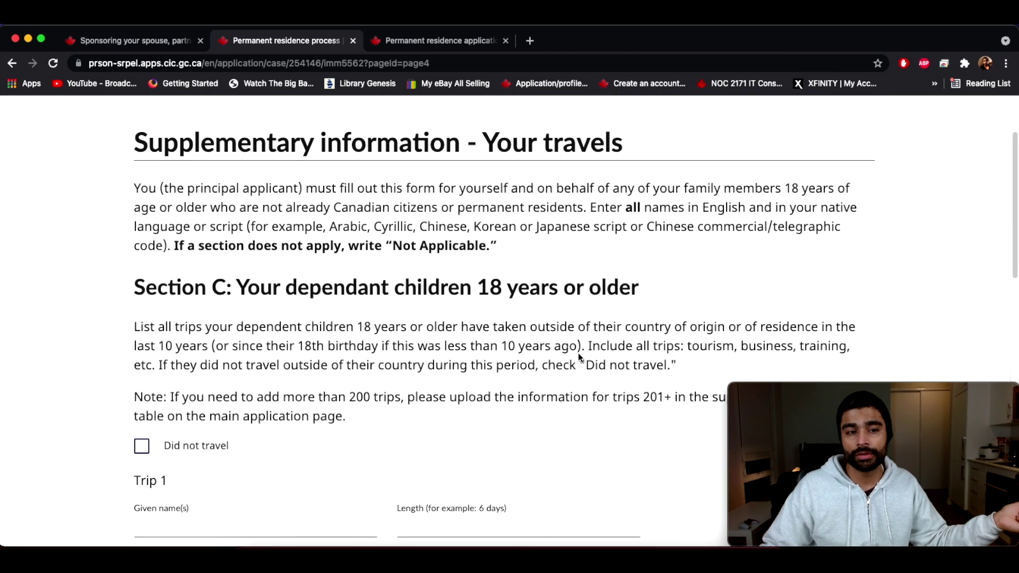
pyautogui.moveTo(149, 285); pyautogui.dragTo(159, 290)
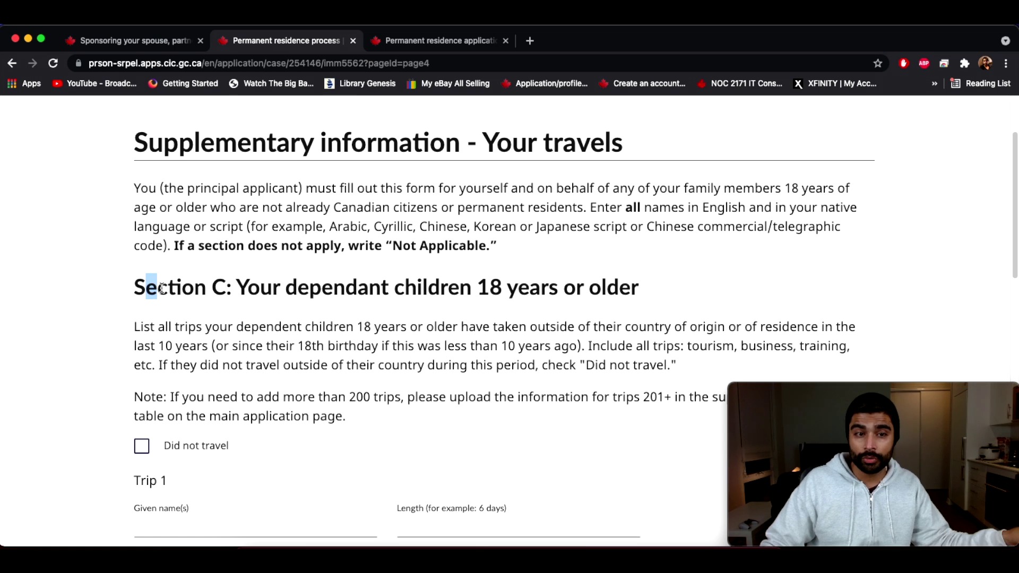
pyautogui.moveTo(161, 288); pyautogui.dragTo(639, 289)
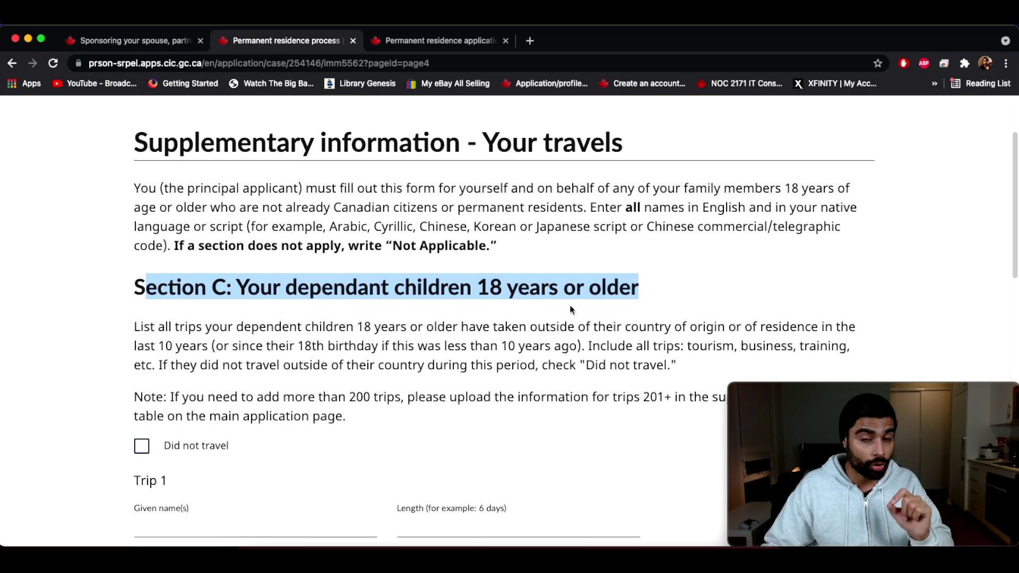
pyautogui.click(597, 313)
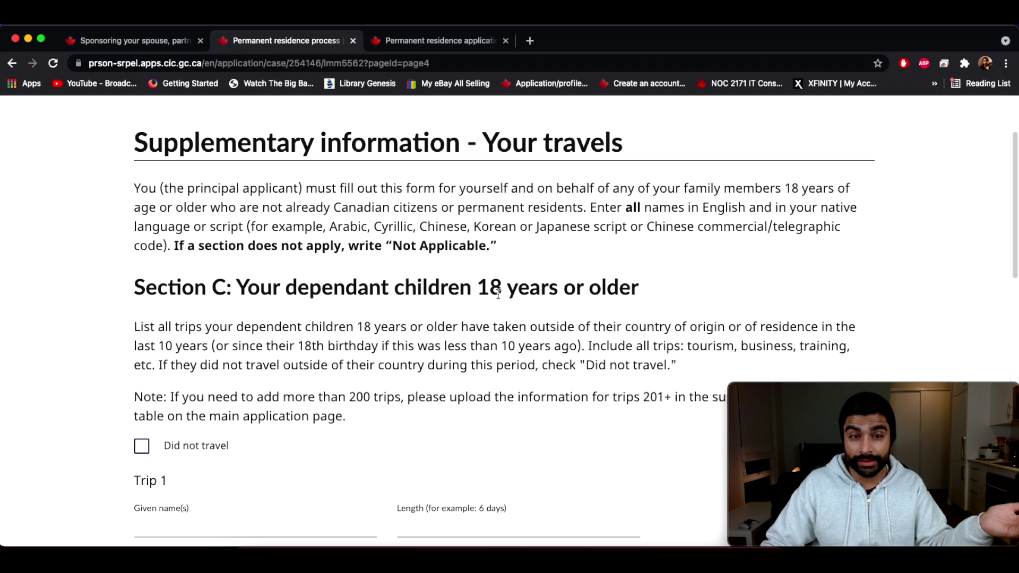
pyautogui.scroll(-4, 614, 357)
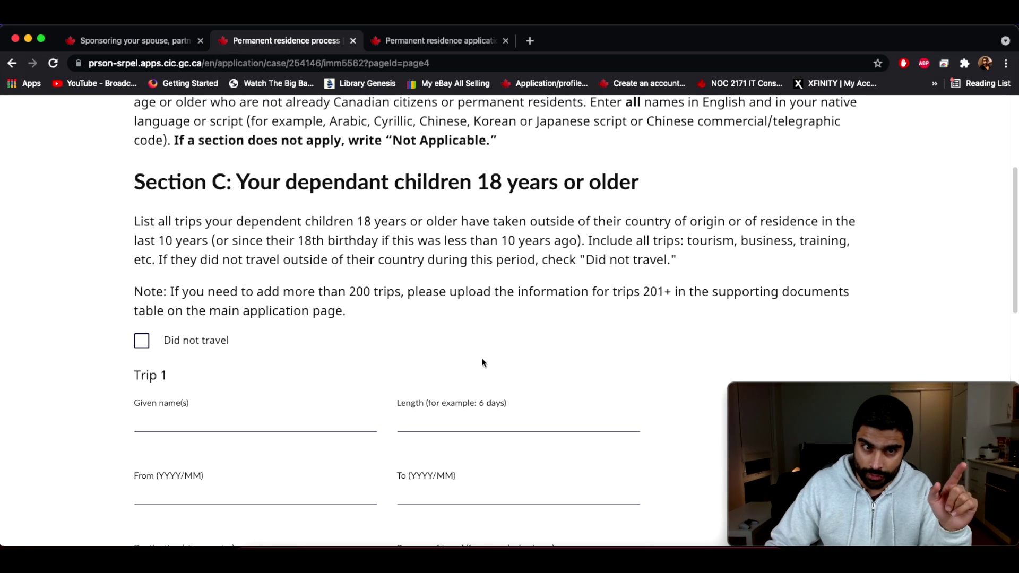
pyautogui.scroll(-10, 483, 359)
pyautogui.scroll(-9, 697, 201)
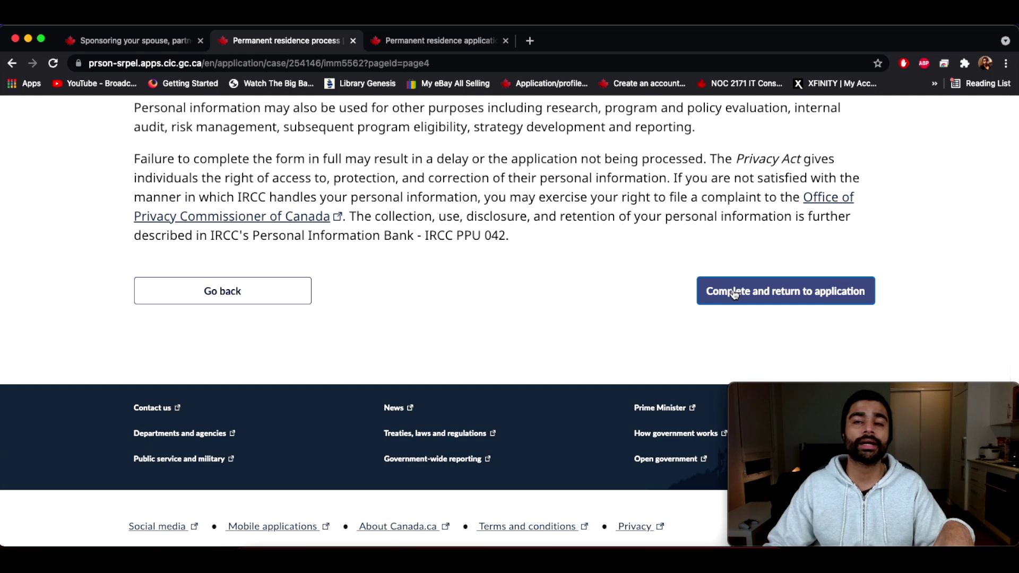
pyautogui.click(719, 297)
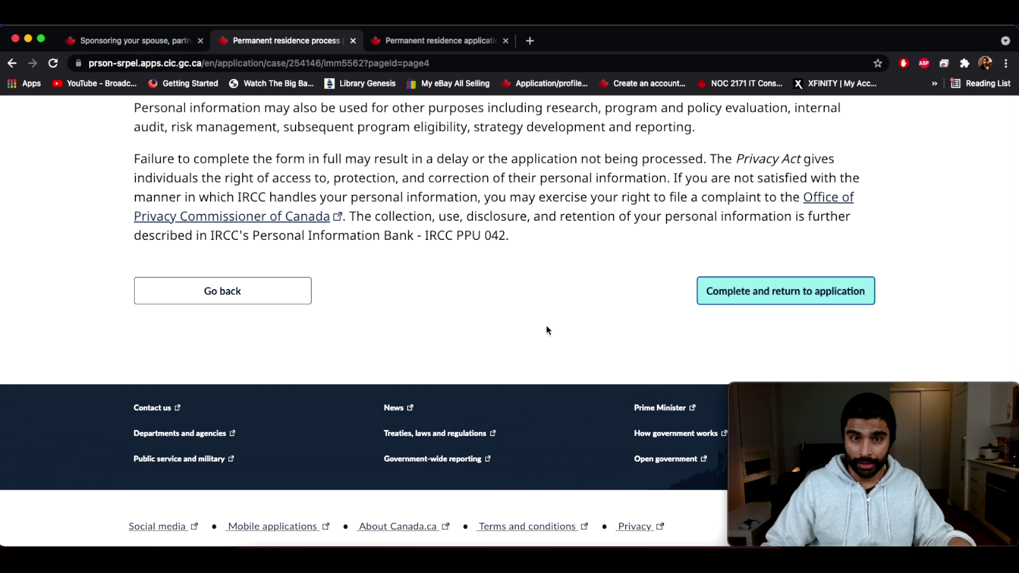
# Step: Complete the travels form, confirm IMM 5562 shows Ready to submit, and return to the form tab
pyautogui.click(793, 297)
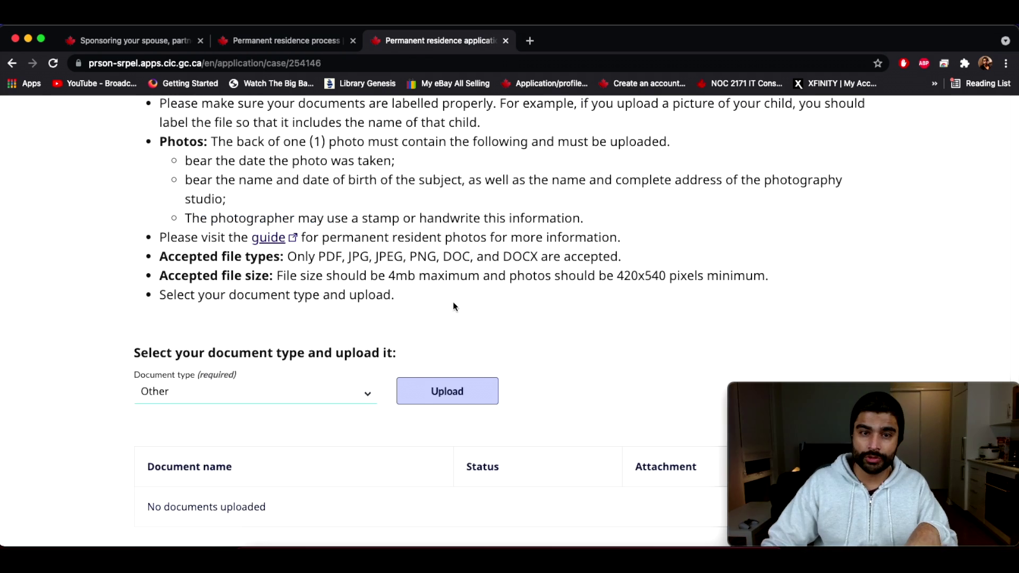
pyautogui.scroll(10, 457, 303)
pyautogui.scroll(-5, 511, 316)
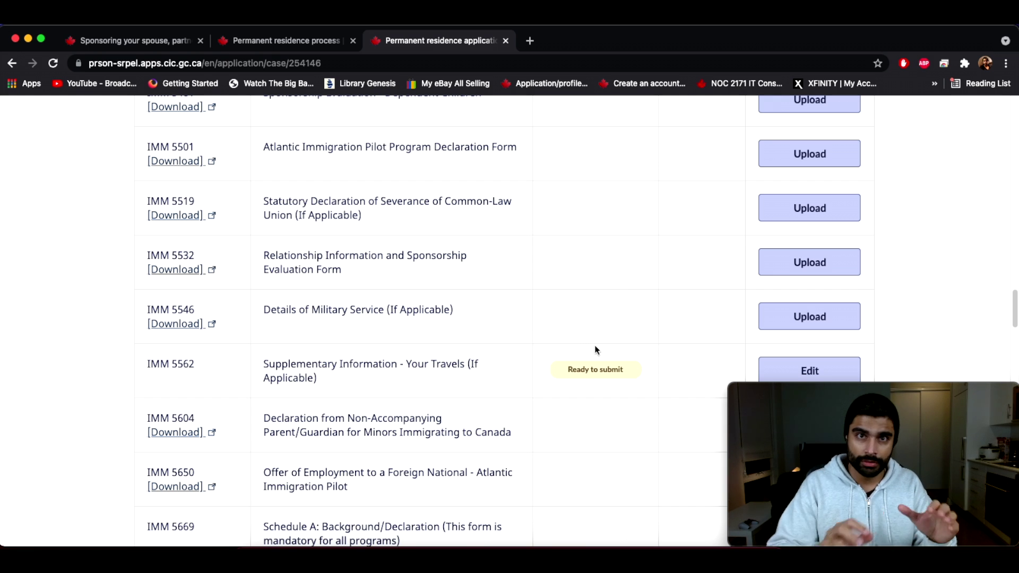
pyautogui.hotkey('ctrl', 'shift', 'Tab')
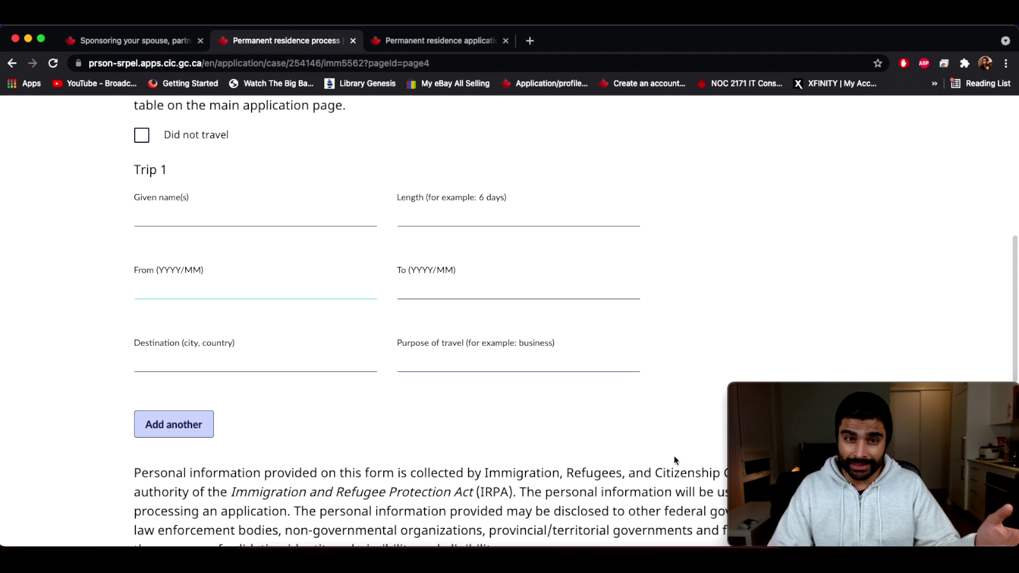